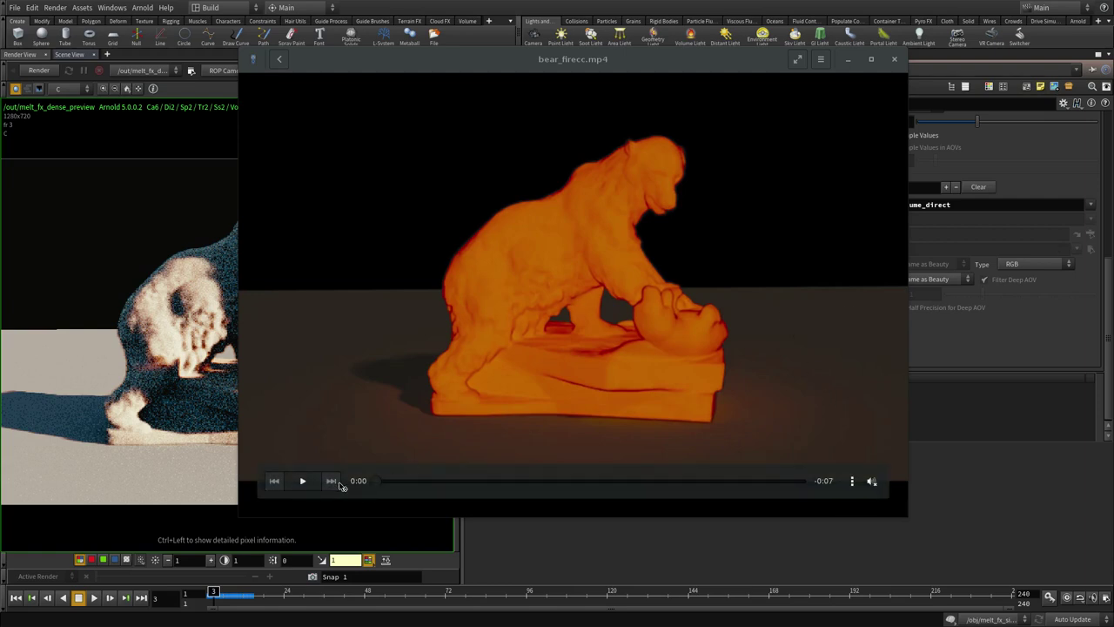
Play the bear_firecc.mp4 clip to review the fiery bear render, and put the video player away.
left_click(299, 484)
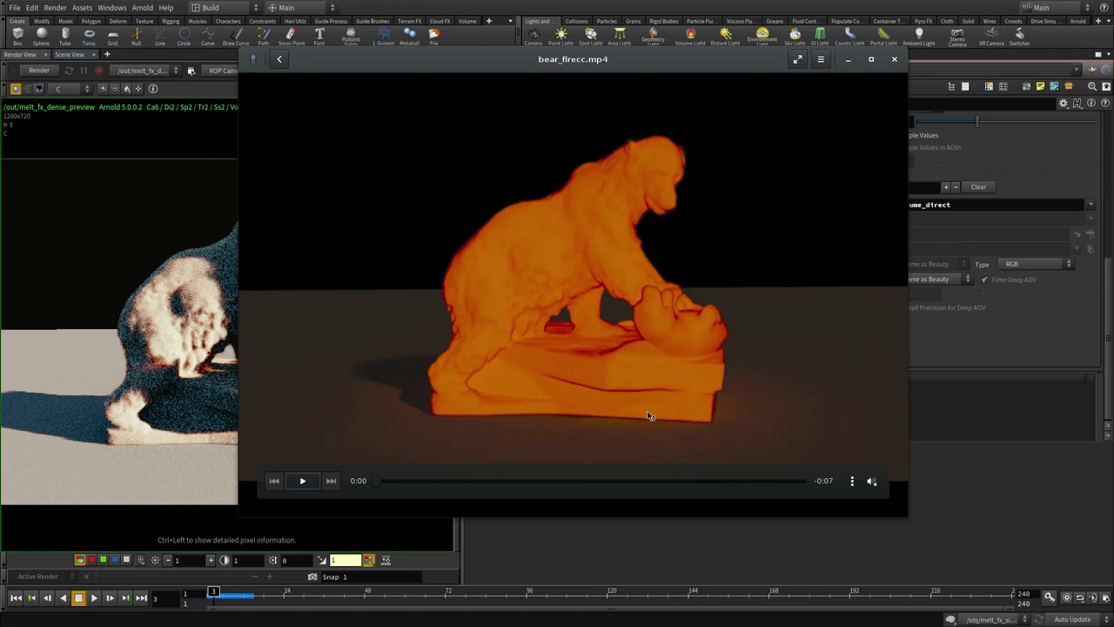
left_click_drag(826, 413, 0, 391)
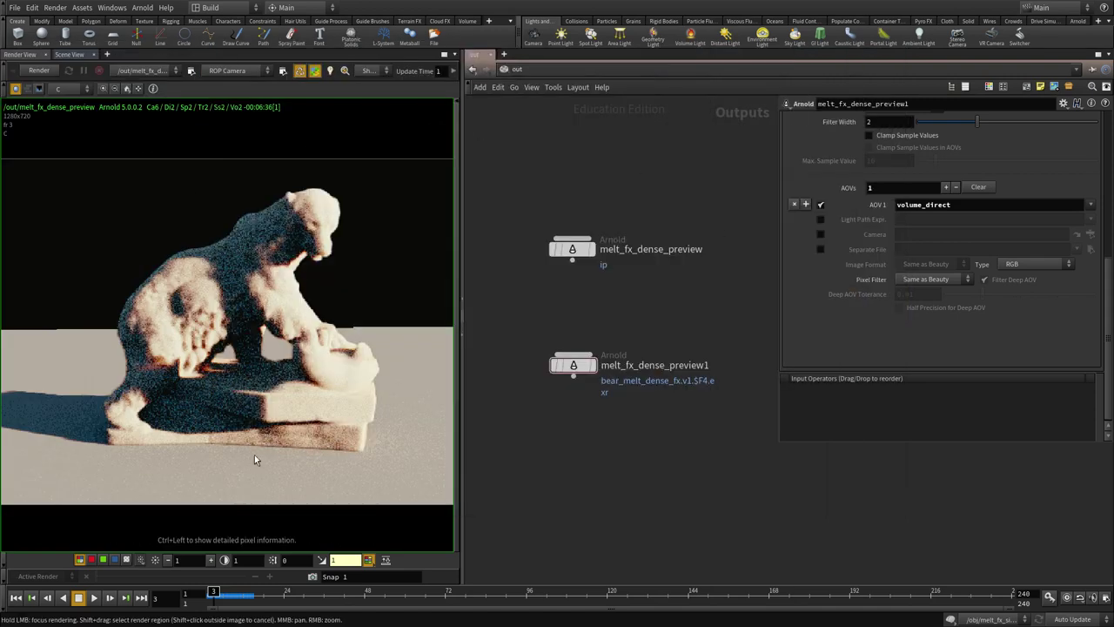
Delete the melt_fx_dense_preview1 render node from the out network and select melt_fx_dense_preview.
key("h")
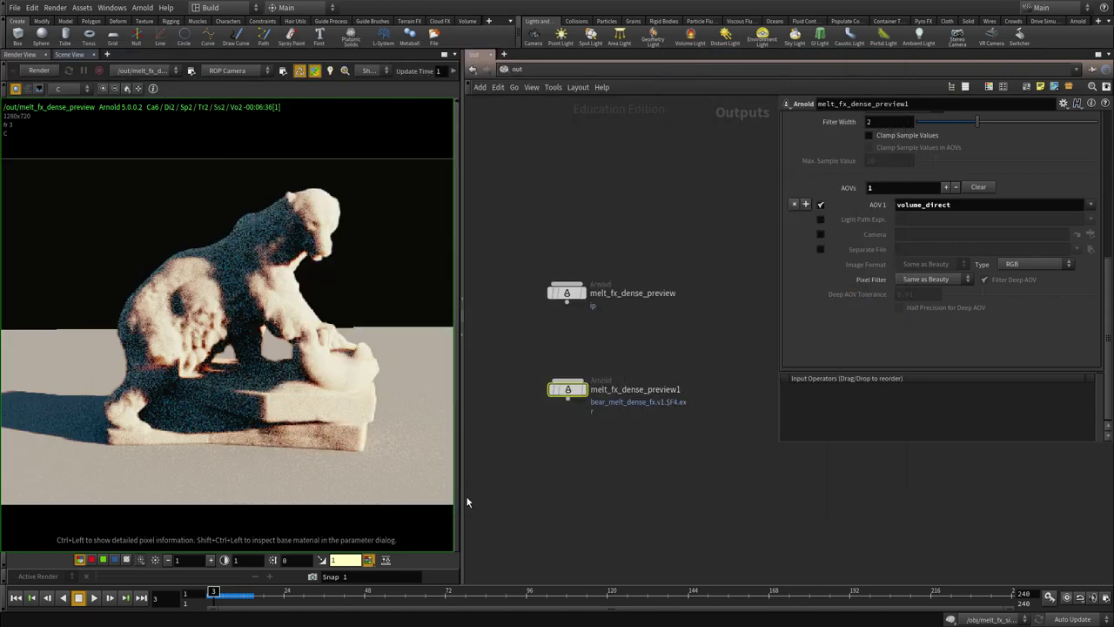
key("Delete")
middle_click_drag(646, 387, 599, 460)
left_click(522, 365)
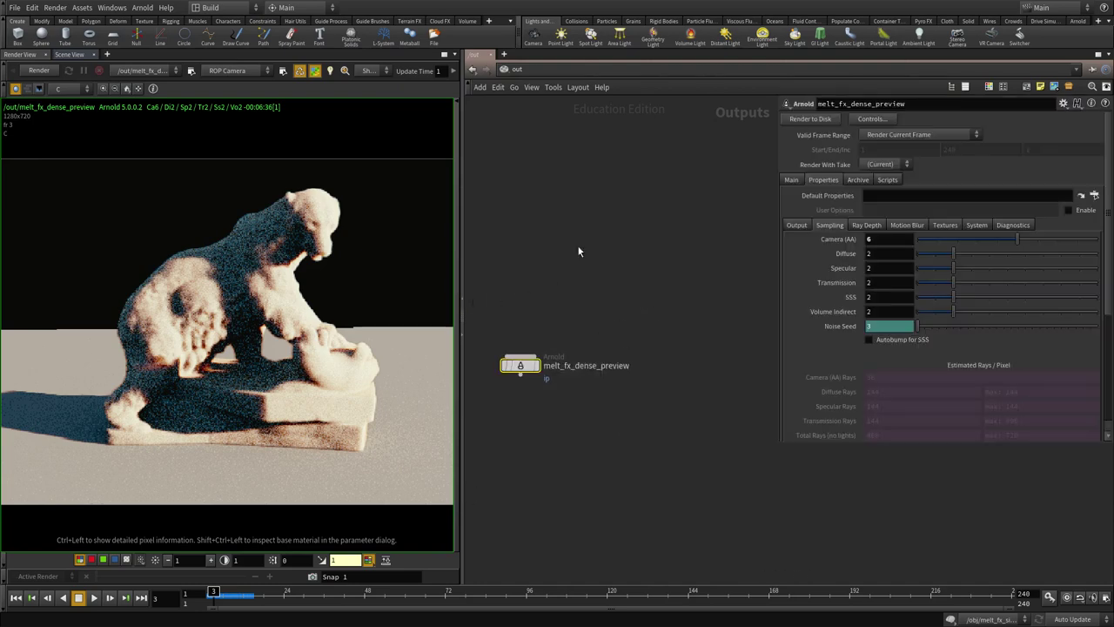
Duplicate the melt_fx_volume Arnold Volume object in the obj network.
left_click(548, 71)
left_click(562, 112)
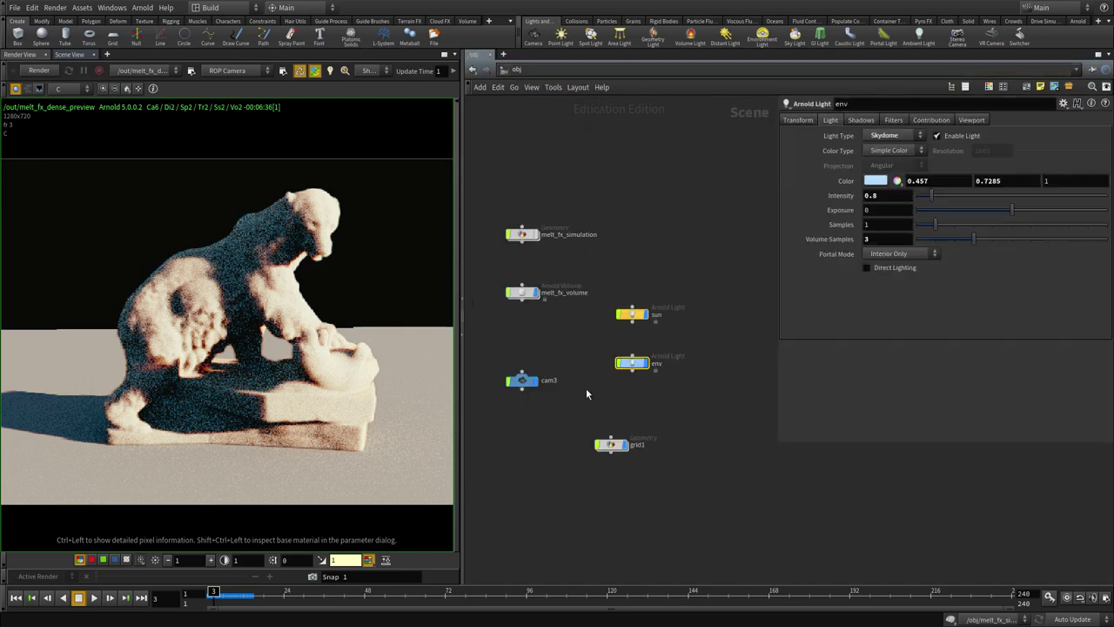
middle_click_drag(570, 372, 608, 434)
left_click_drag(606, 402, 567, 341)
scroll(623, 333, "up", 2)
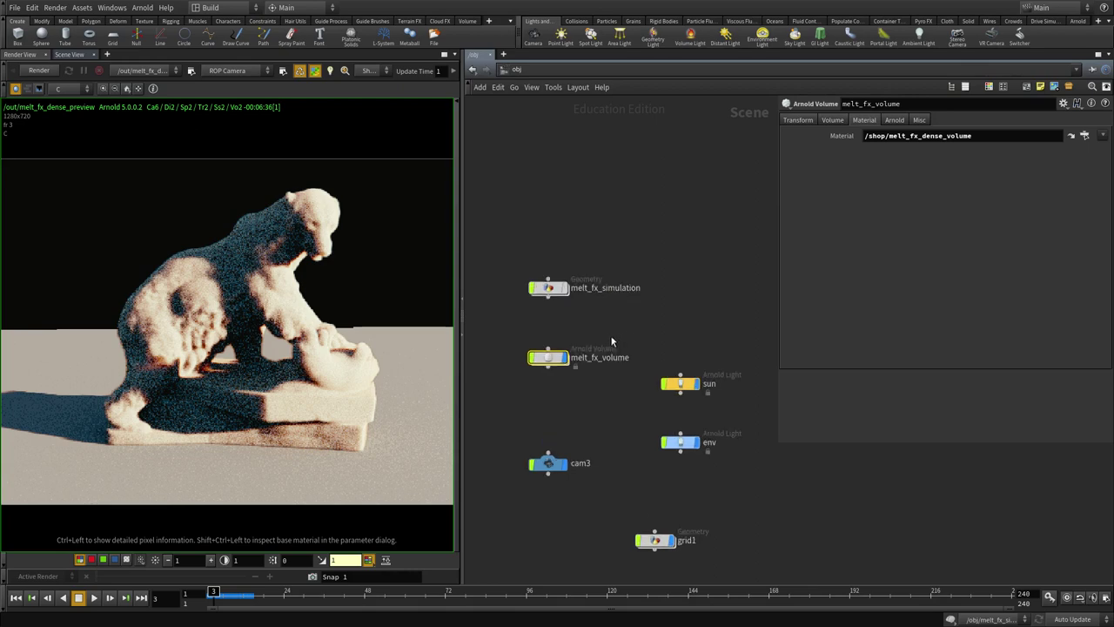
key("ctrl+c")
key("ctrl+v")
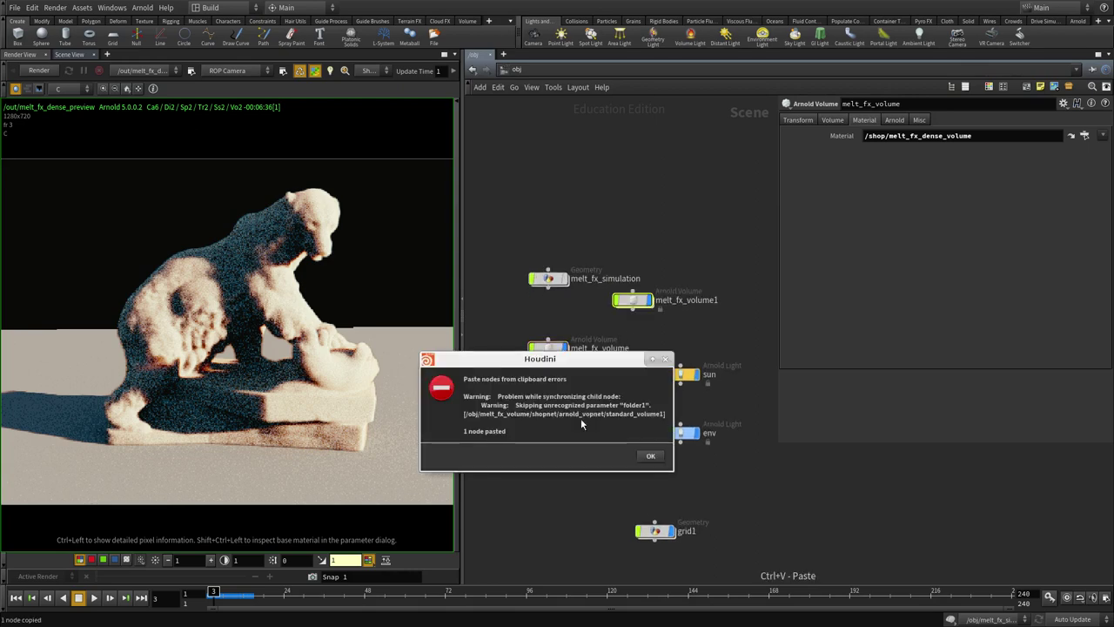
left_click(650, 455)
Place the copied volume below the original, rename it melt_fx_volume_lava, and turn off the display of melt_fx_volume.
left_click(598, 391)
double_click(629, 402)
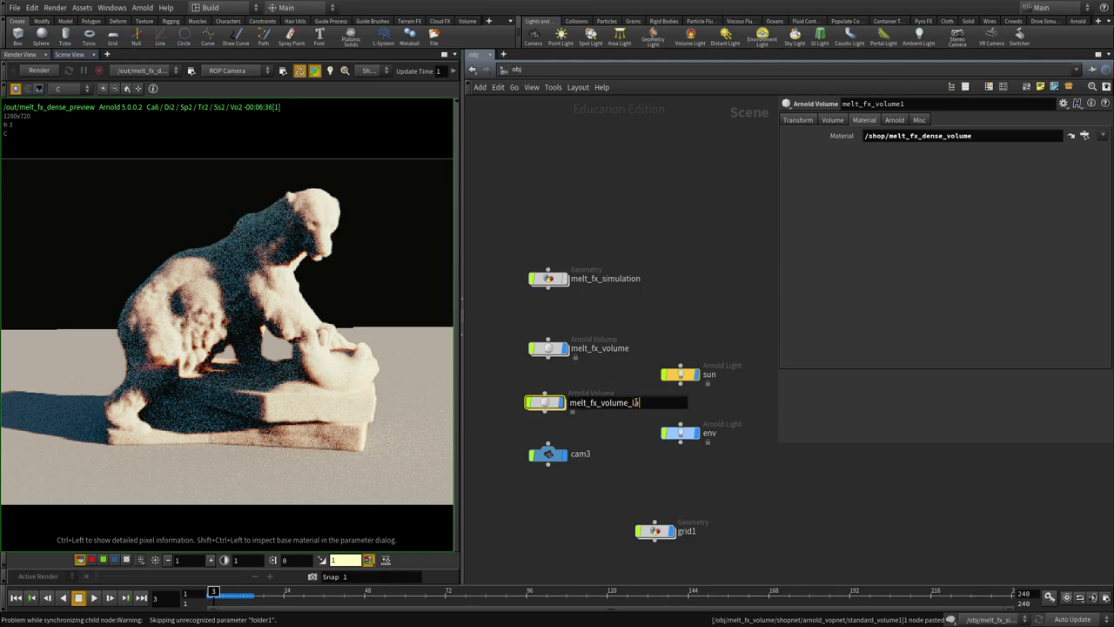
type("_lava")
key("Return")
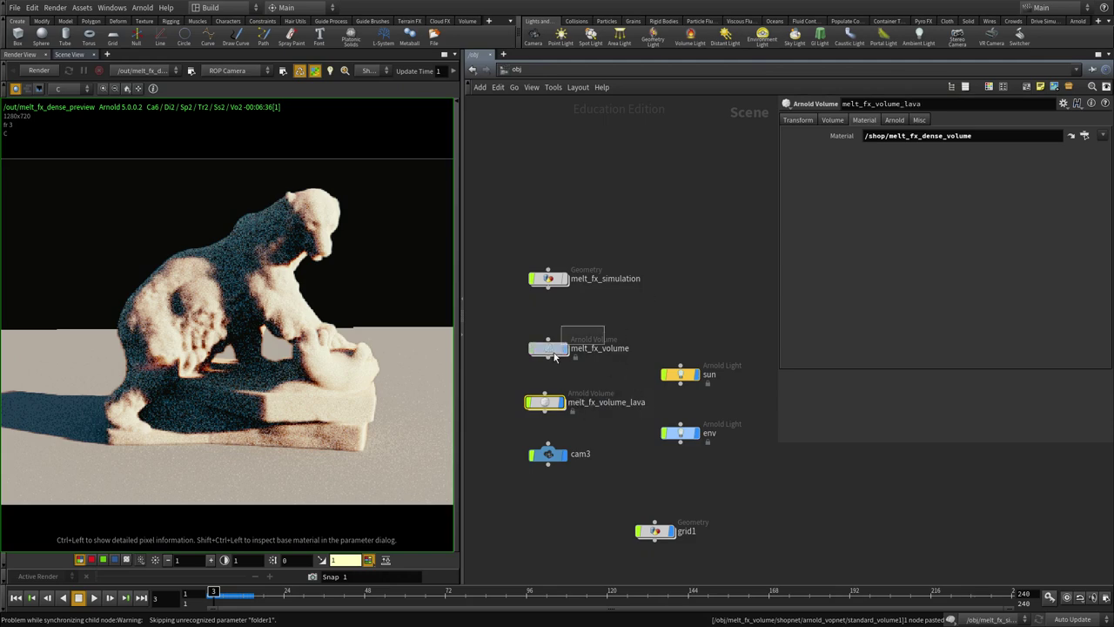
left_click(540, 347)
Duplicate the melt_fx_dense_volume Arnold shader network in the shop network and place the copy below it.
left_click(517, 68)
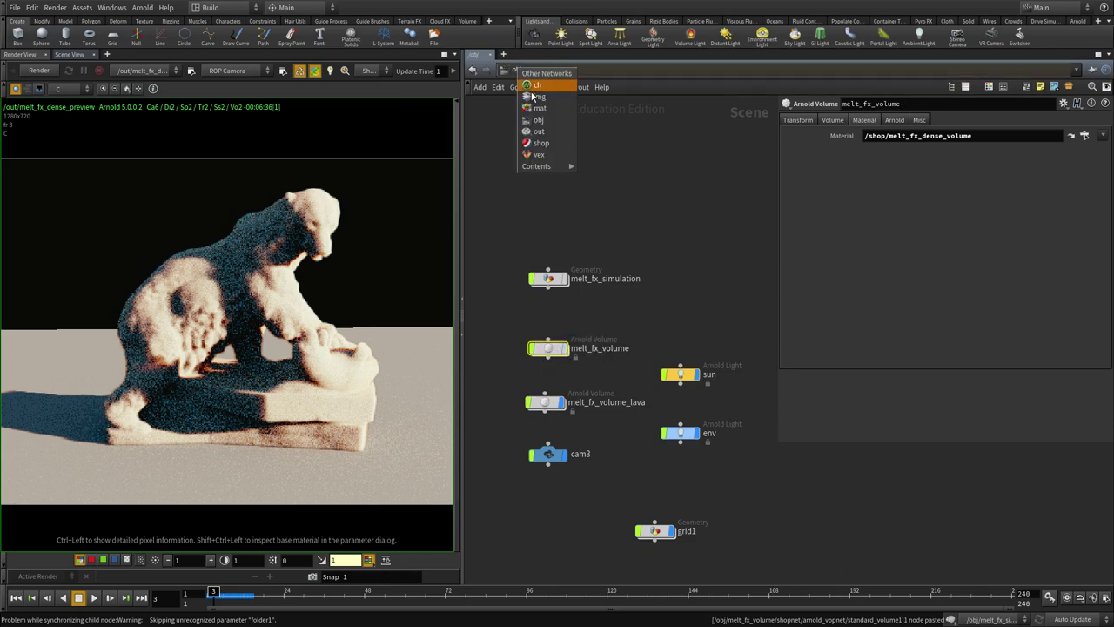
left_click(532, 144)
left_click_drag(629, 415, 505, 325)
key("ctrl+c")
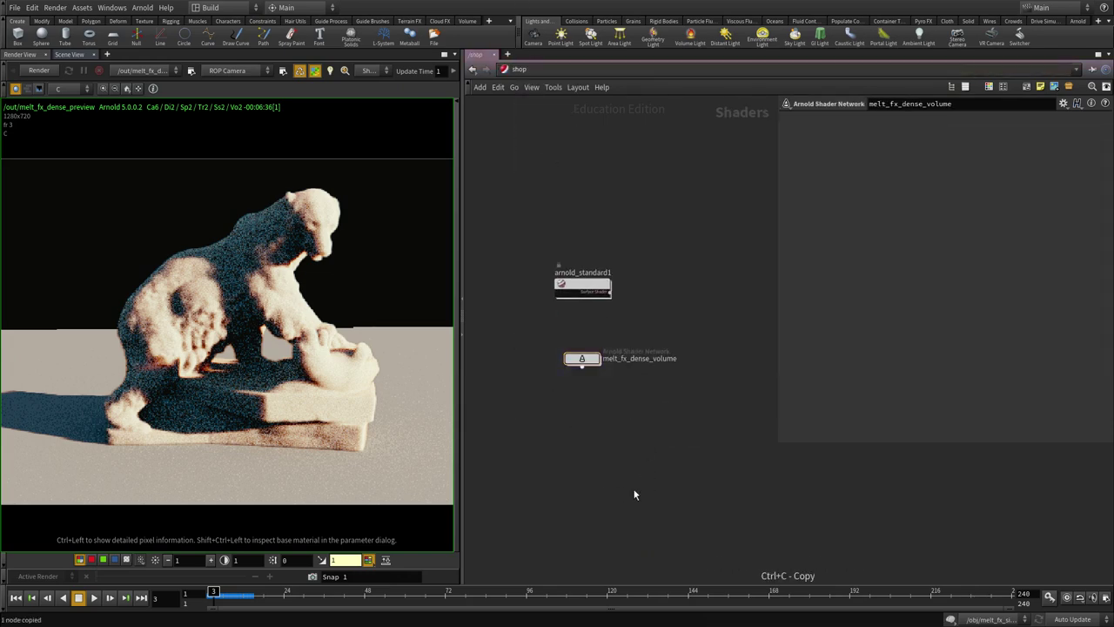
key("ctrl+v")
left_click(588, 487)
Rename the copied shader network melt_fx_lava_volume.
double_click(632, 481)
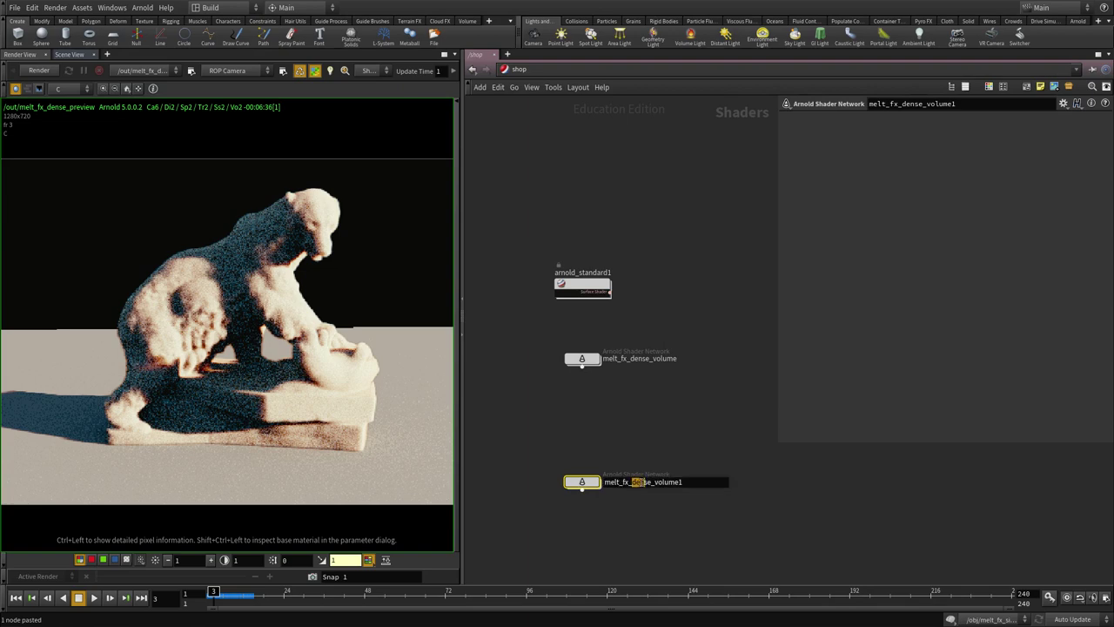
left_click_drag(632, 481, 651, 481)
type("lava")
key("End")
key("BackSpace")
key("Return")
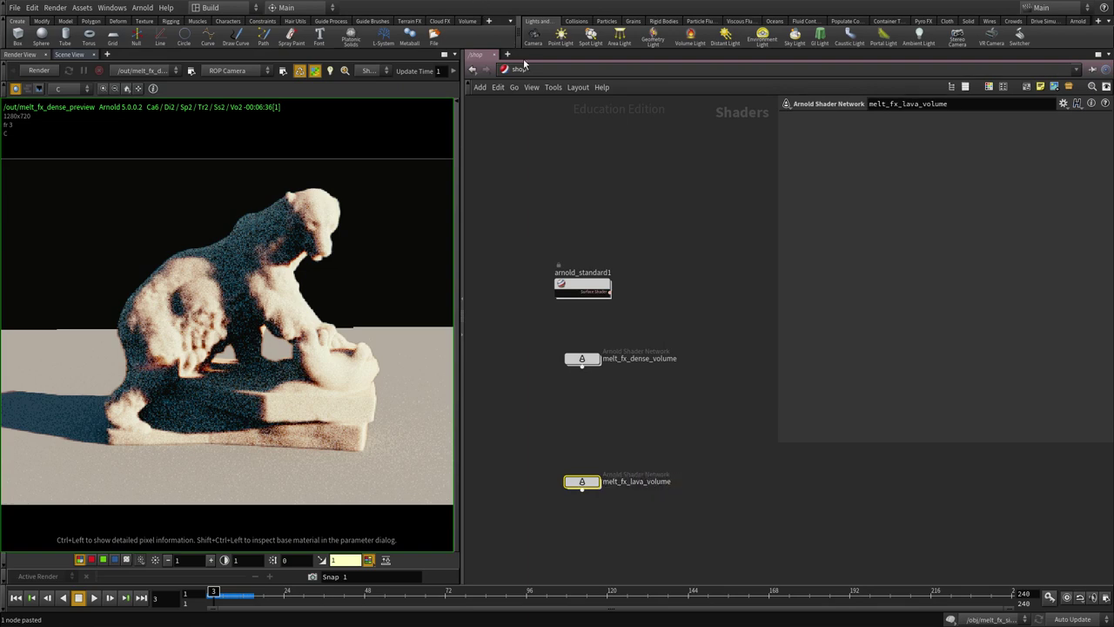
Assign the material /shop/melt_fx_lava_volume to the melt_fx_volume_lava object in the obj network.
left_click(520, 69)
left_click(549, 132)
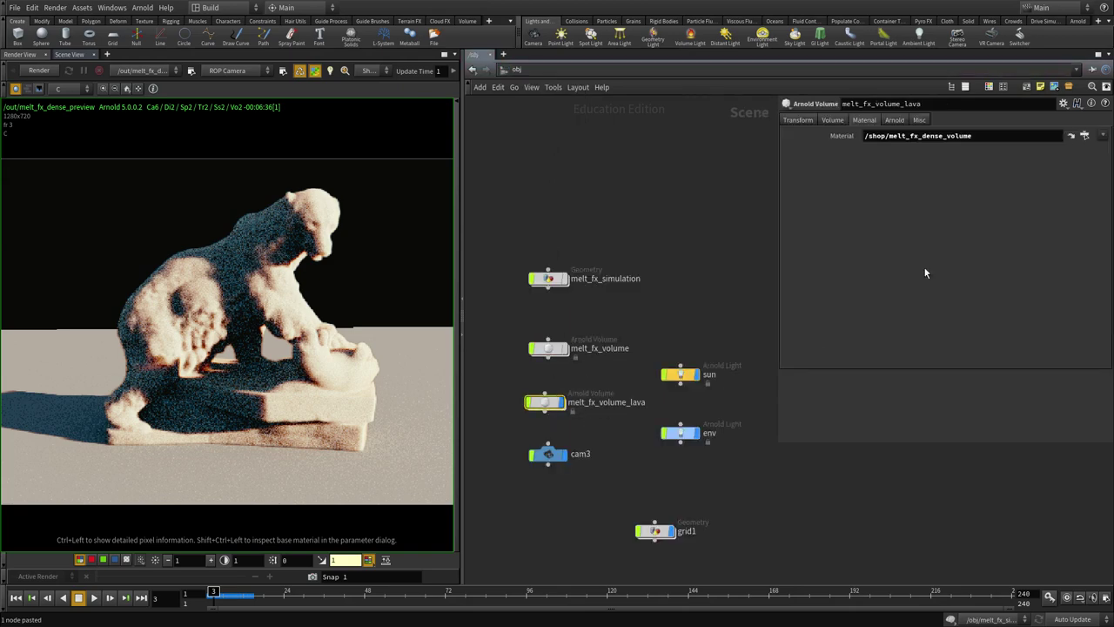
left_click(1084, 142)
left_click(1023, 165)
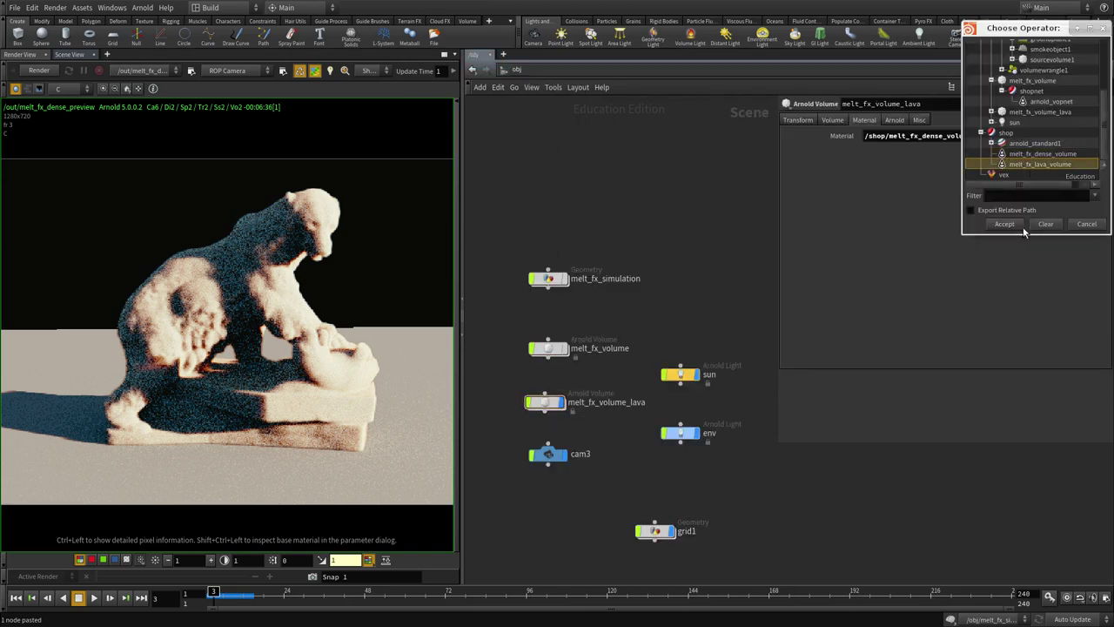
left_click(1005, 224)
Duplicate the melt_fx_dense_preview Arnold render node in the out network.
left_click(513, 69)
left_click(544, 130)
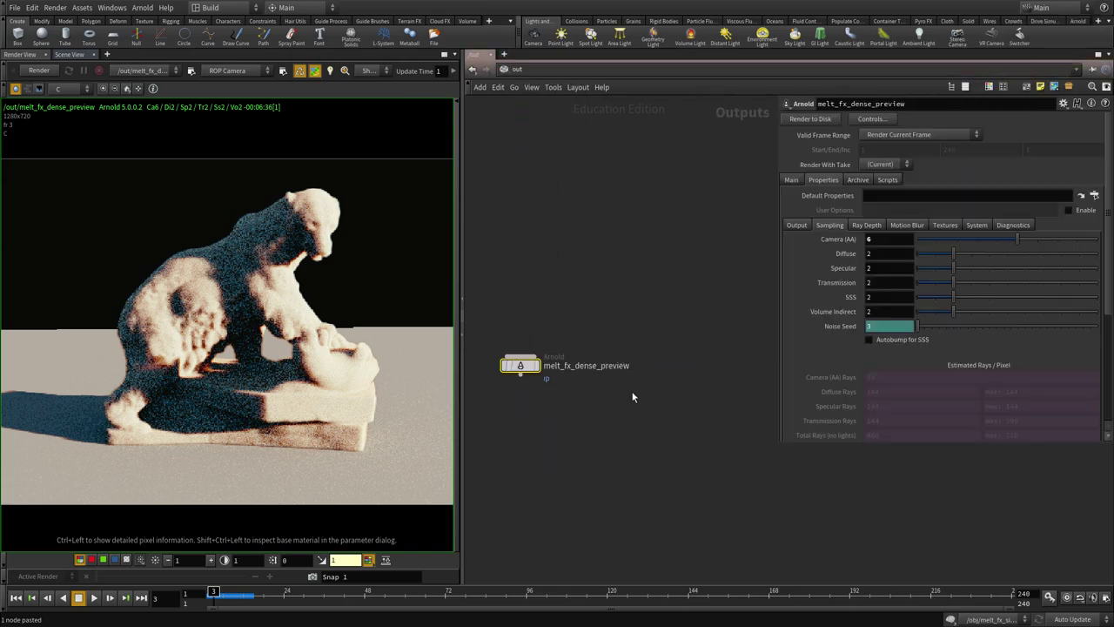
key("ctrl+c")
key("ctrl+v")
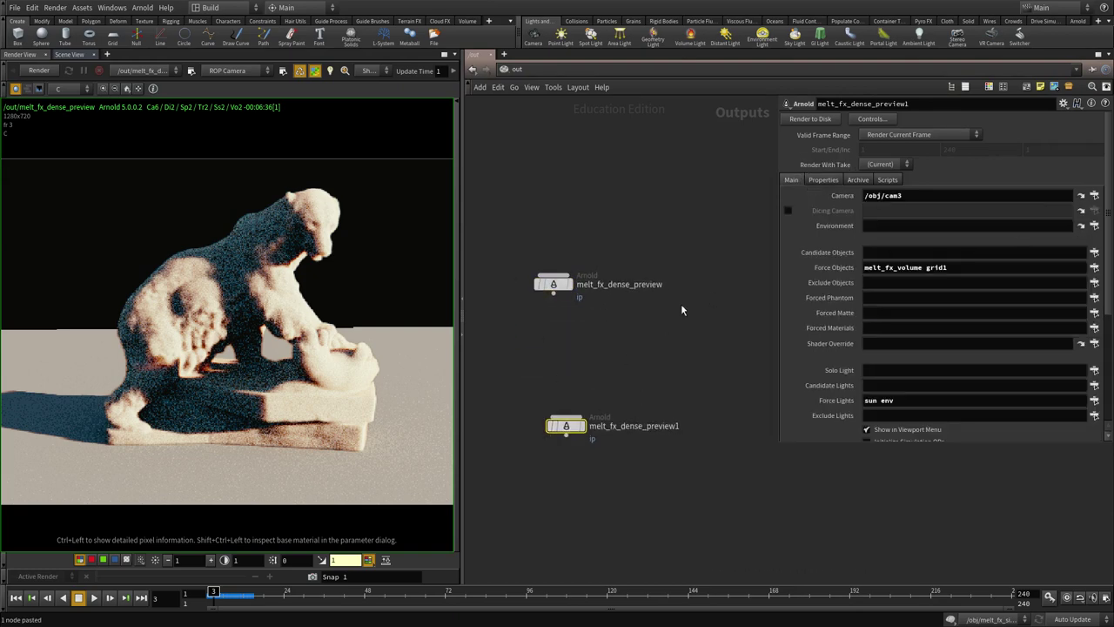
Set the duplicated render node's Force Objects to grid1 and melt_fx_volume_lava, excluding melt_fx_volume.
left_click(1095, 267)
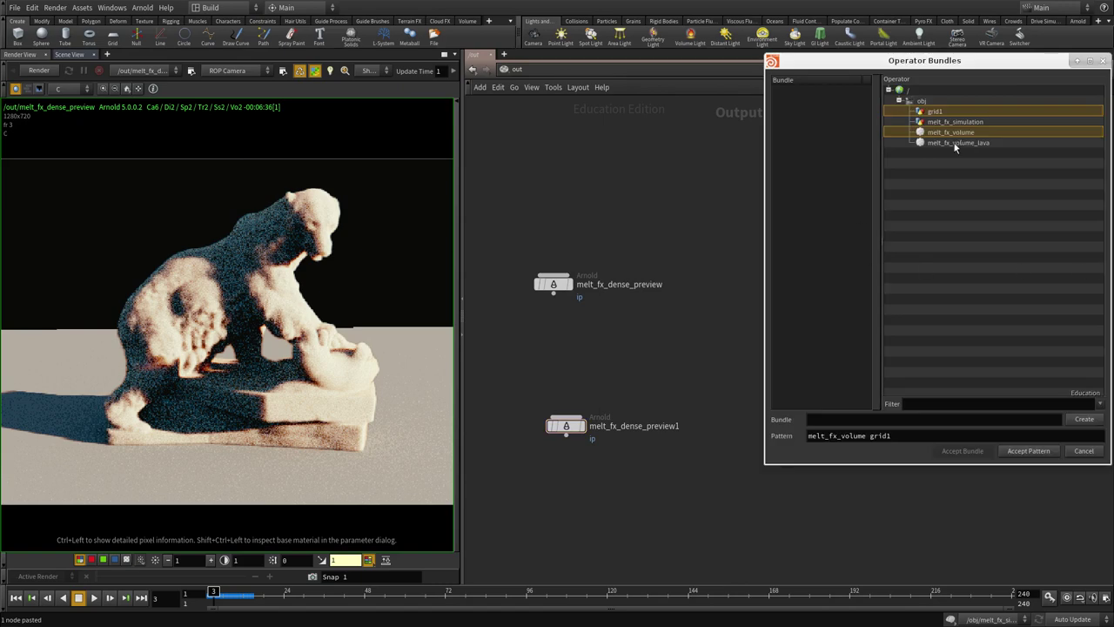
left_click(967, 142, "ctrl")
left_click(950, 131, "ctrl")
left_click(1028, 450)
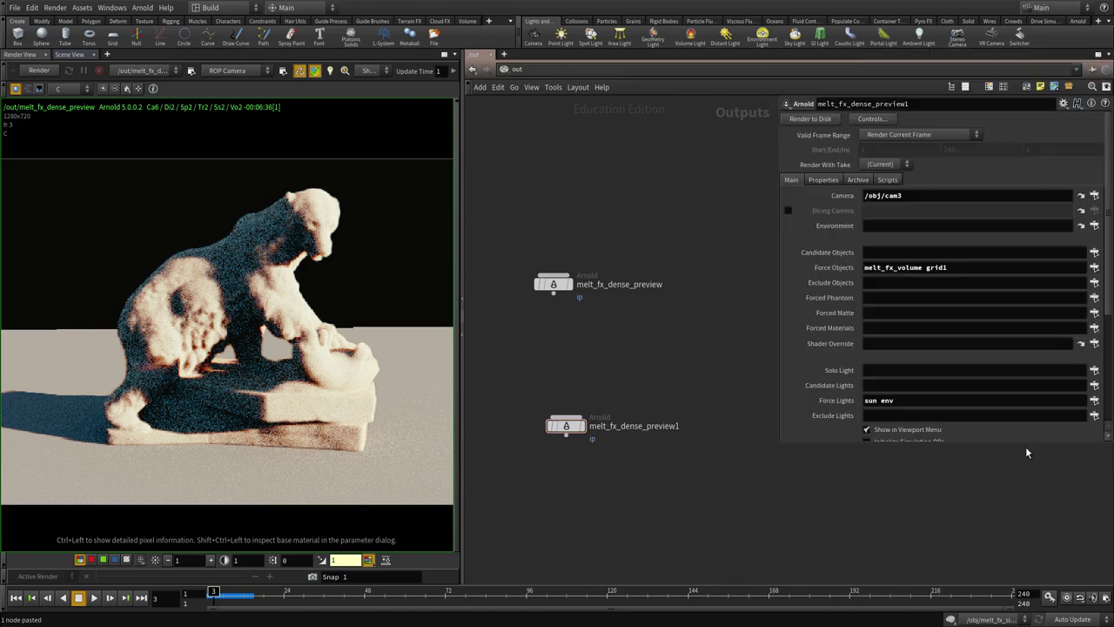
Rename the duplicated render node melt_fx_laval_preview and clear its Force Lights field.
left_click_drag(597, 359, 513, 520)
double_click(671, 411)
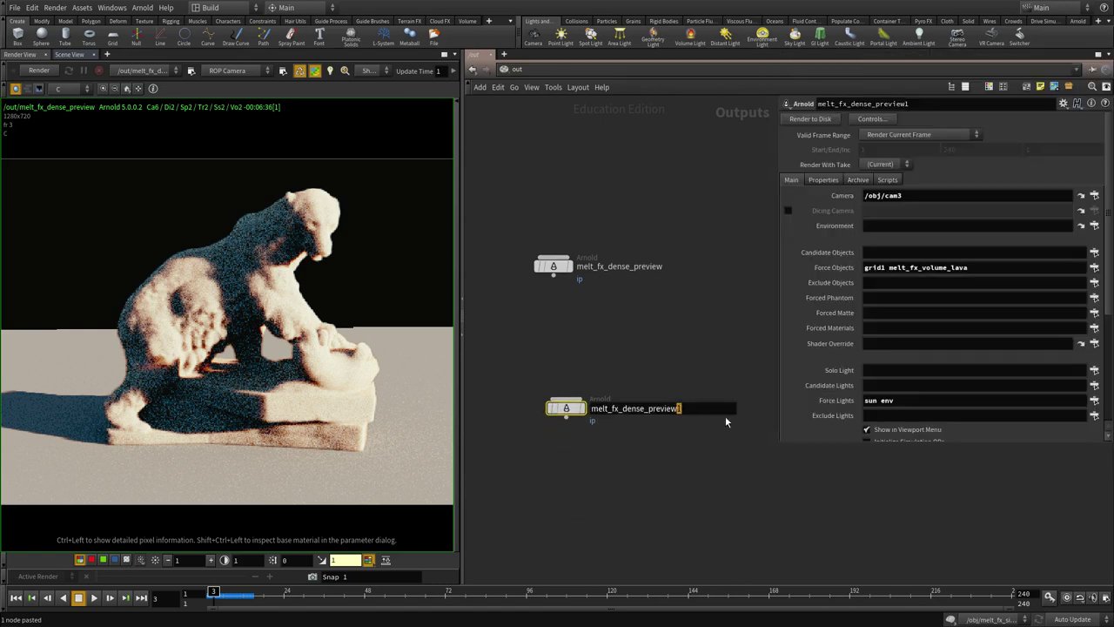
key("BackSpace")
type("laval")
key("Return")
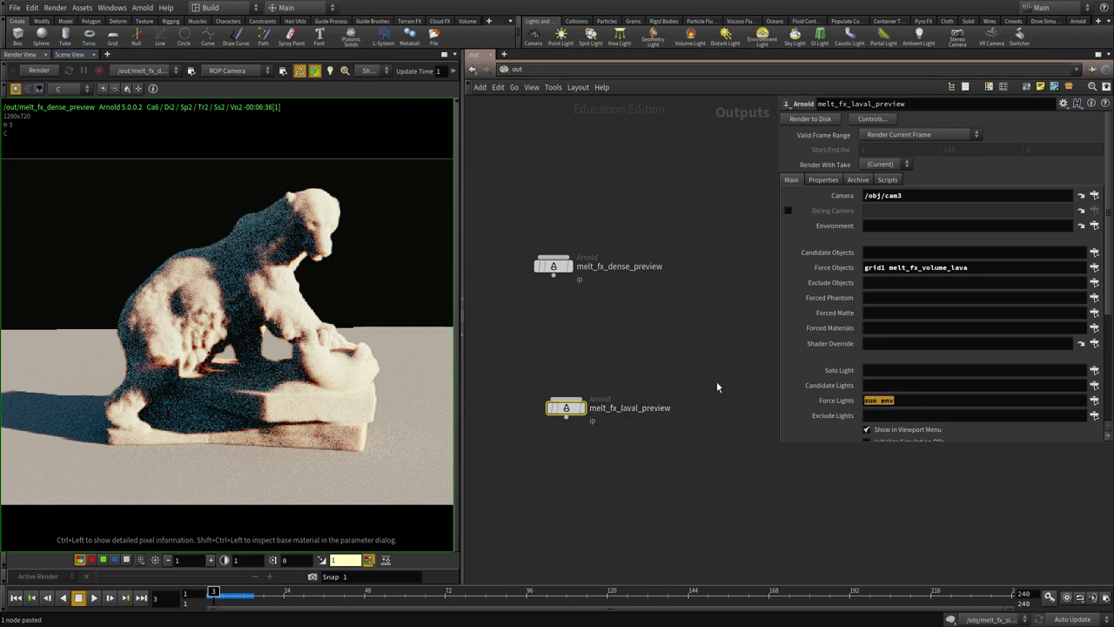
middle_click_drag(662, 472, 675, 470)
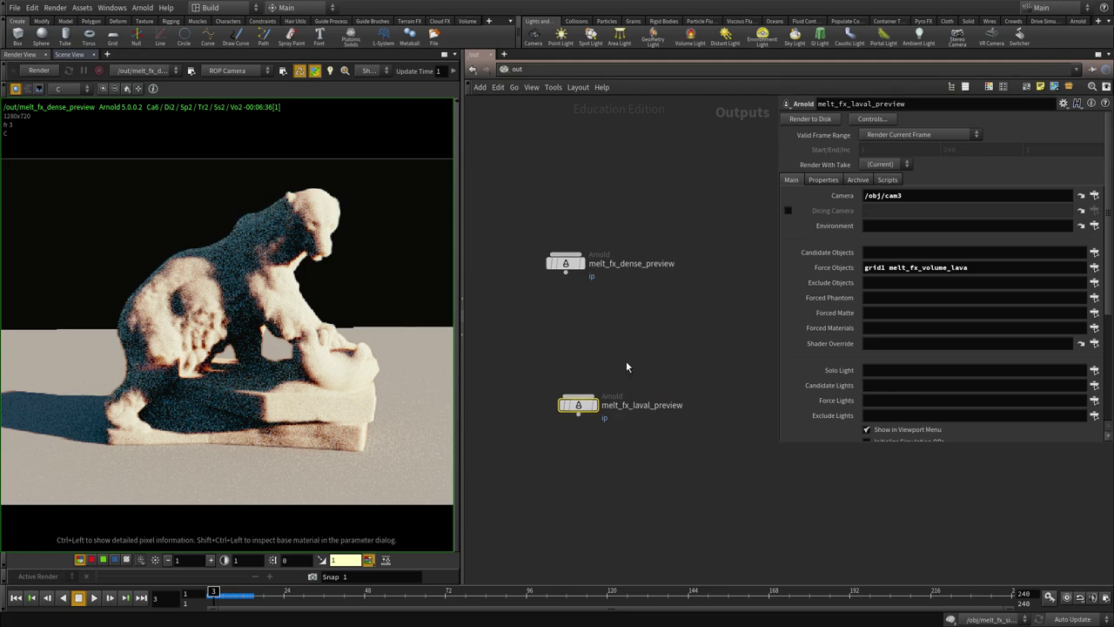
middle_click_drag(627, 368, 628, 379)
Open the melt_fx_simulation network and view the smoke in the 3D scene from a free angle outside cam3.
left_click(519, 72)
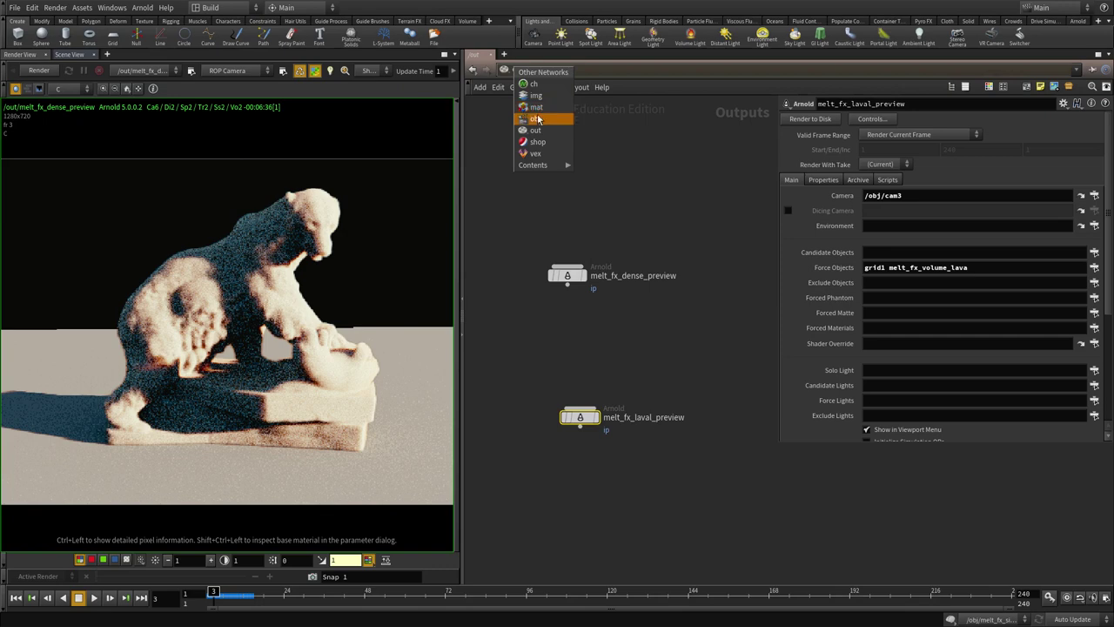
left_click(524, 120)
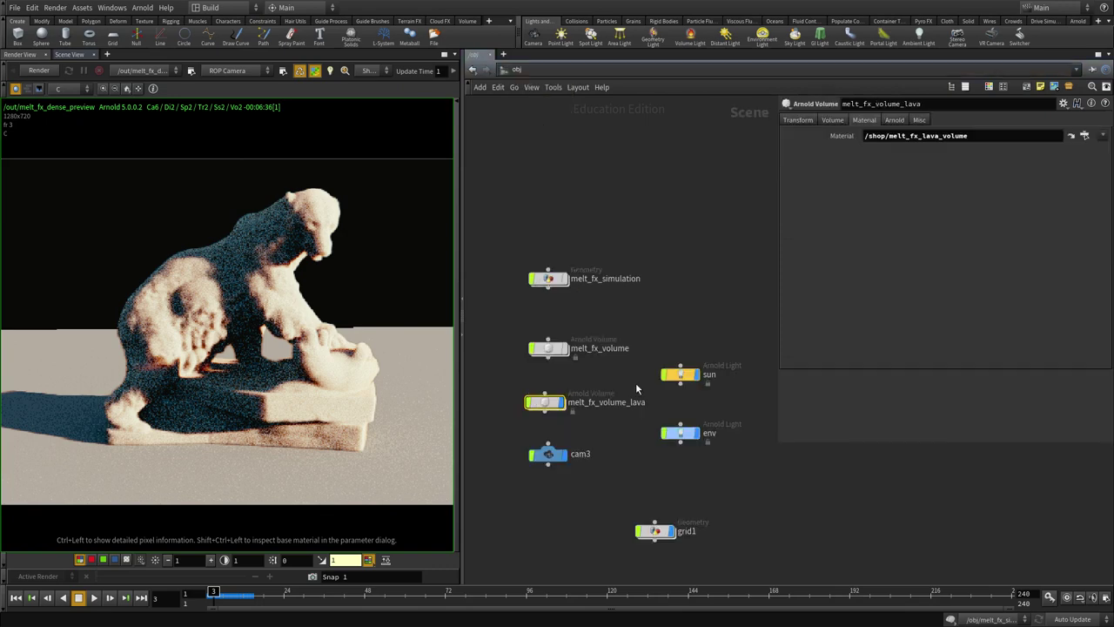
double_click(566, 282)
scroll(635, 376, "down", 3)
middle_click_drag(639, 386, 640, 331)
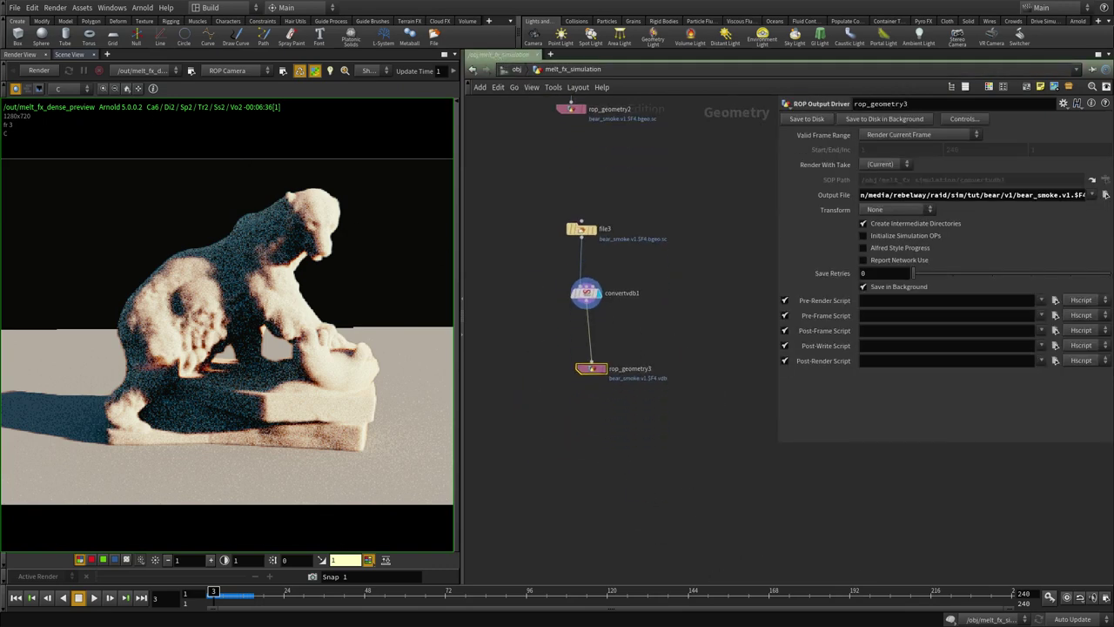
left_click(69, 54)
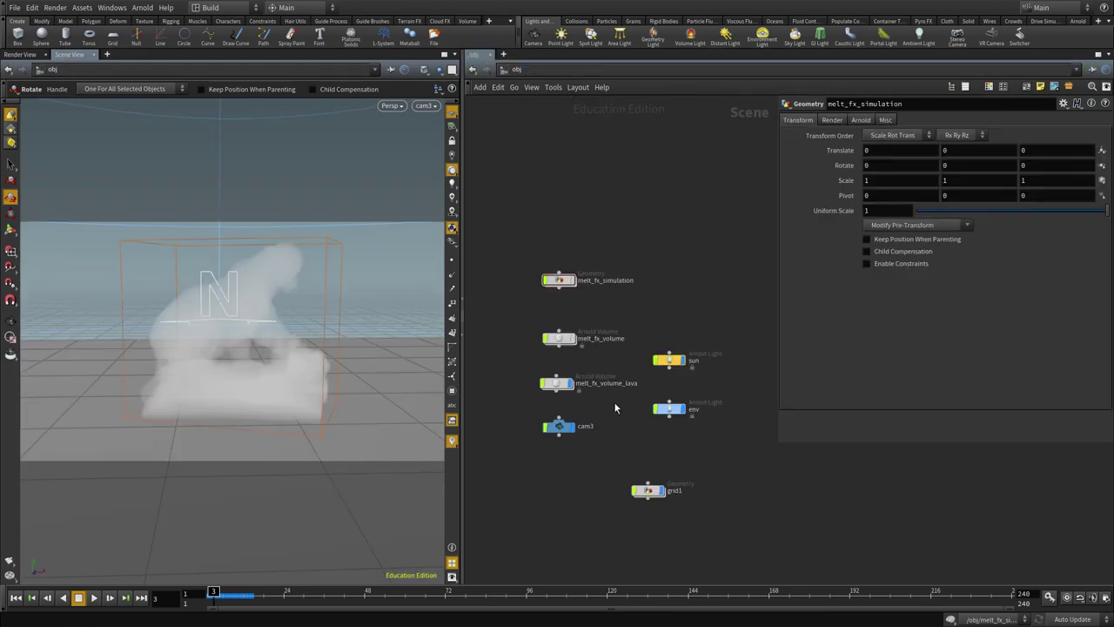
double_click(559, 280)
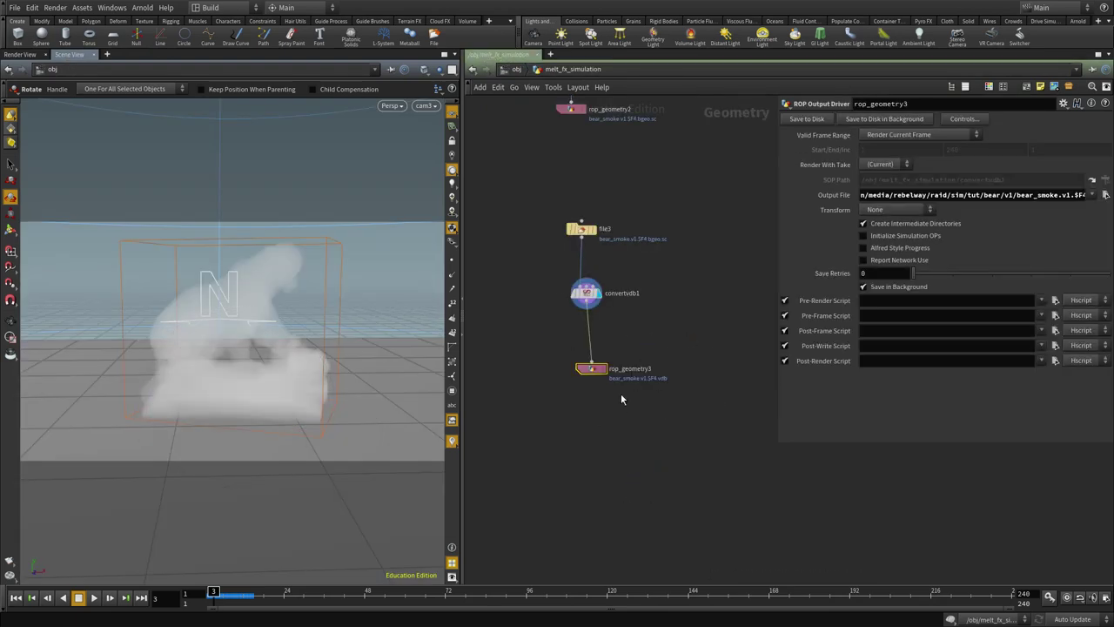
scroll(622, 398, "down", 2)
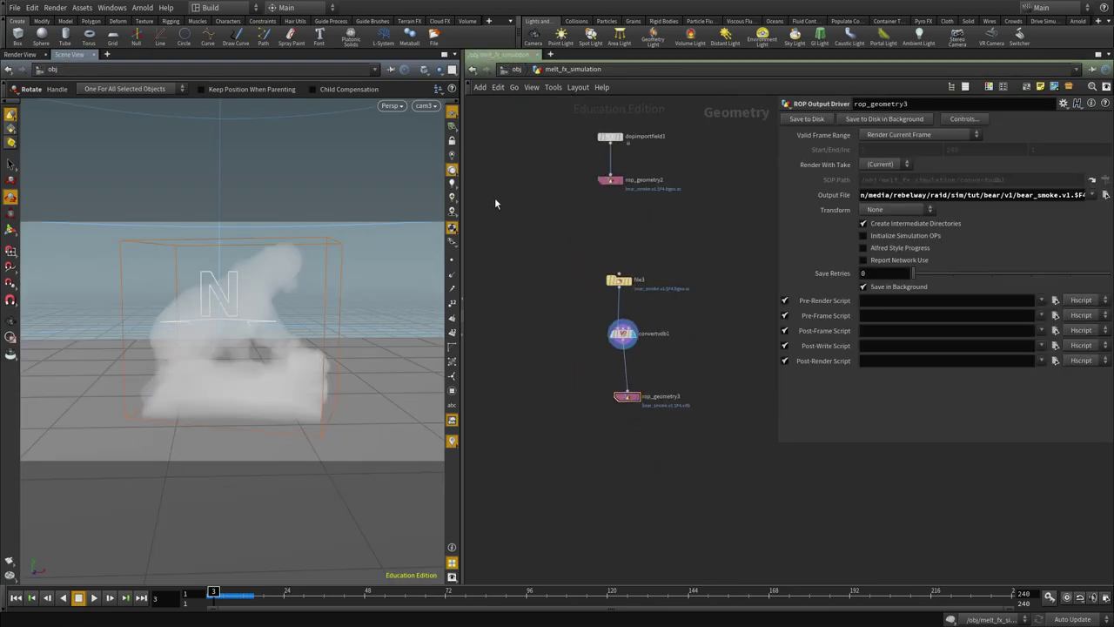
key("Escape")
left_click_drag(286, 288, 255, 324)
scroll(662, 357, "up", 3)
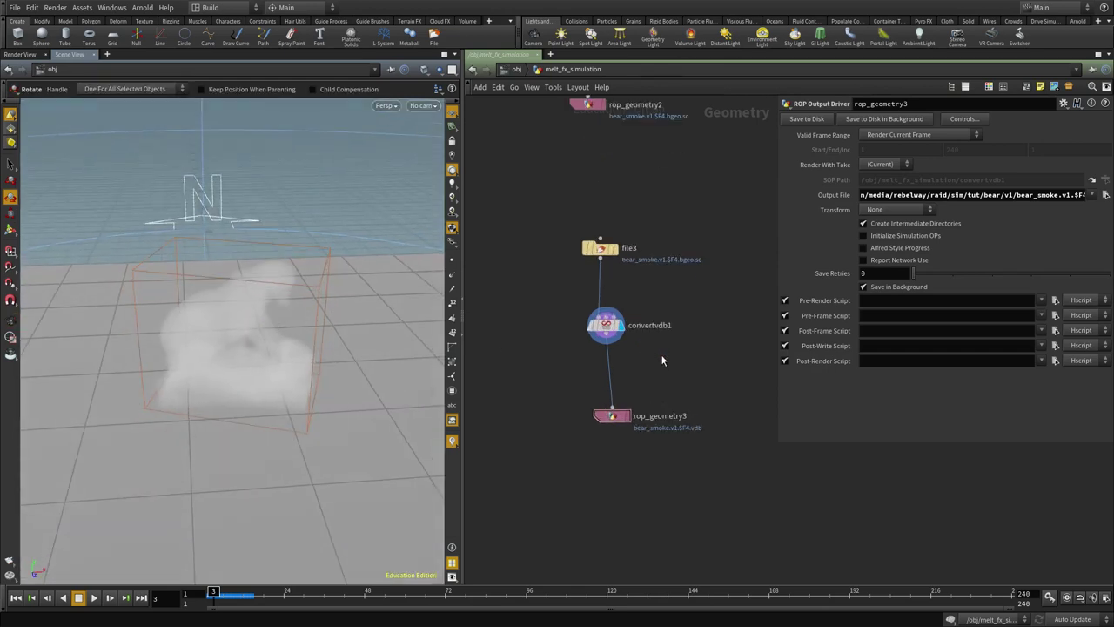
Move the rop_geometry3 node farther below convertvdb1.
middle_click_drag(662, 357, 660, 346)
left_click_drag(615, 404, 617, 449)
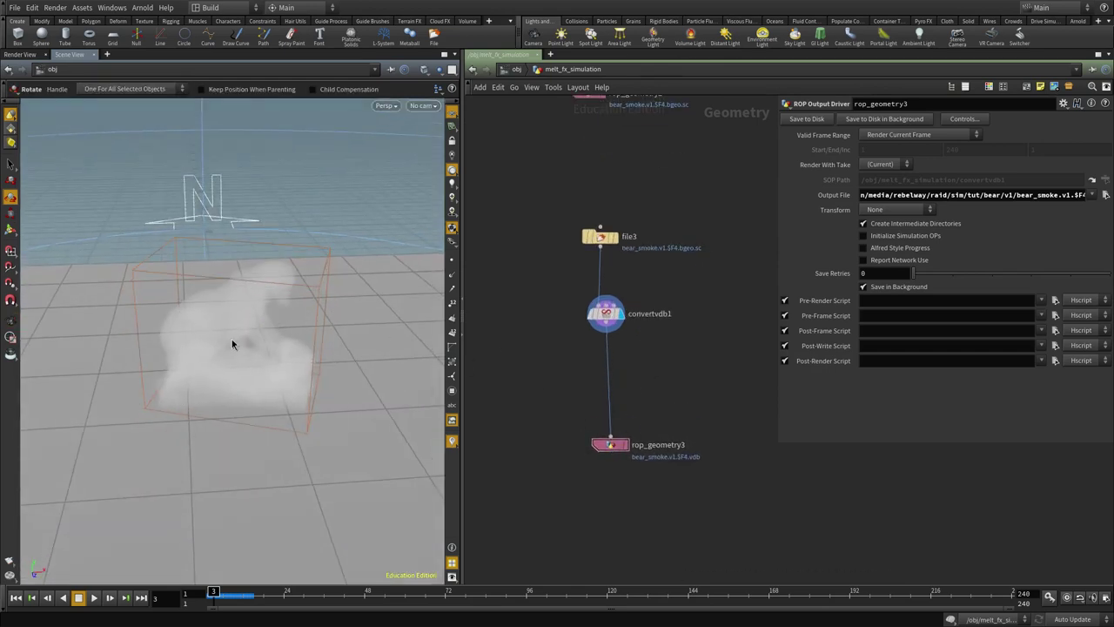
middle_click_drag(696, 402, 683, 459)
scroll(675, 416, "up", 2)
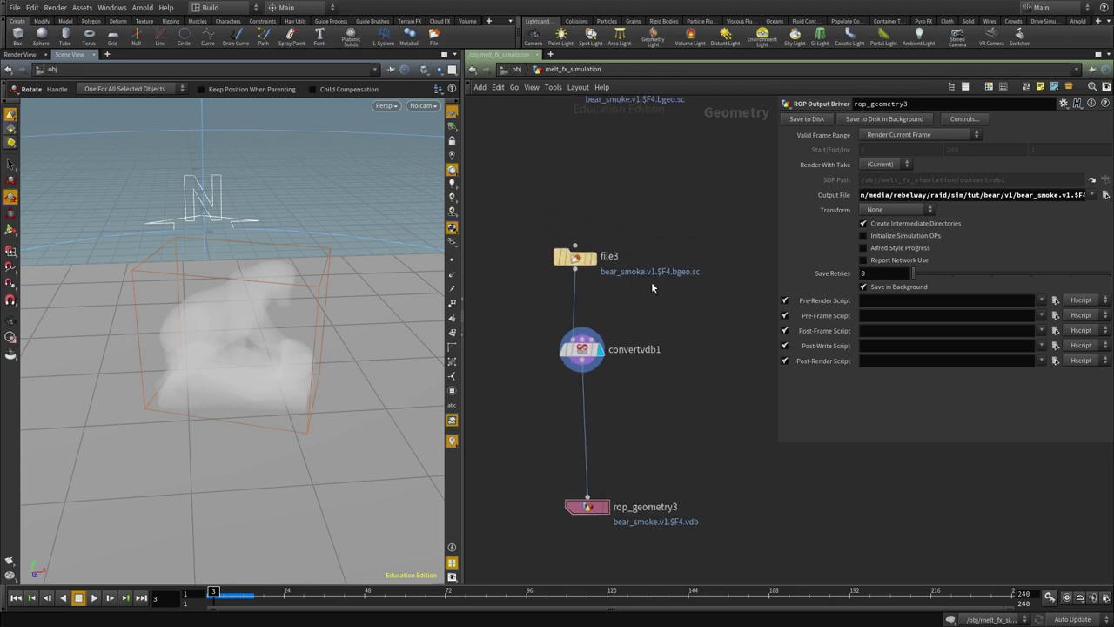
Inspect the smokesolver1 simulation settings inside the SMOKE_SIM network and return to the obj level.
scroll(653, 288, "down", 5)
middle_click_drag(654, 309, 658, 532)
scroll(620, 367, "up", 4)
left_click(624, 357)
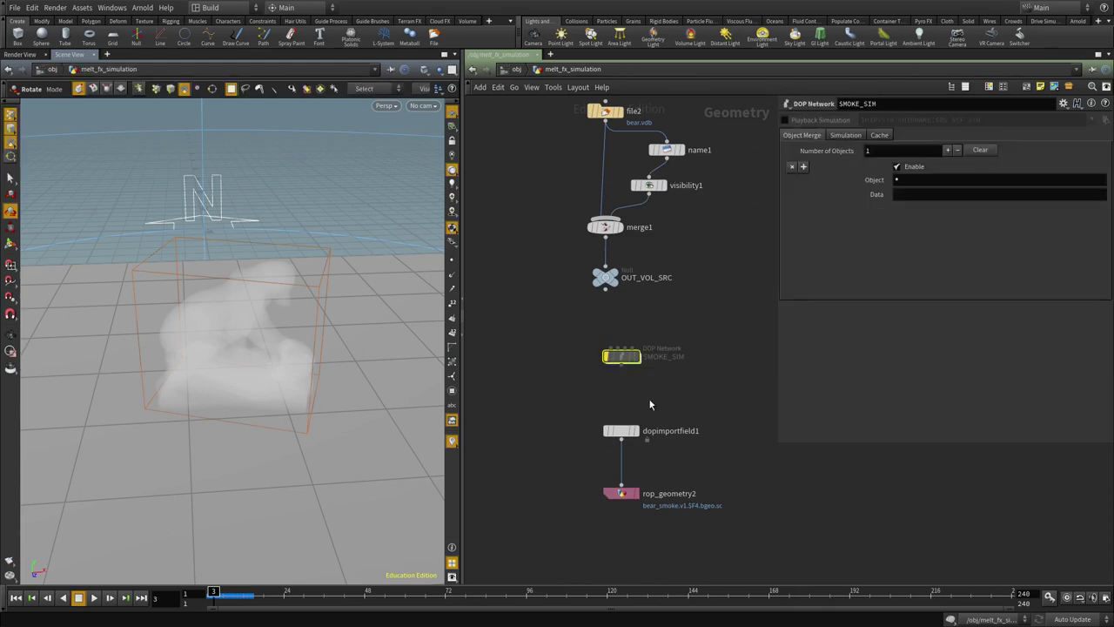
key("i")
scroll(685, 444, "up", 4)
left_click(620, 381)
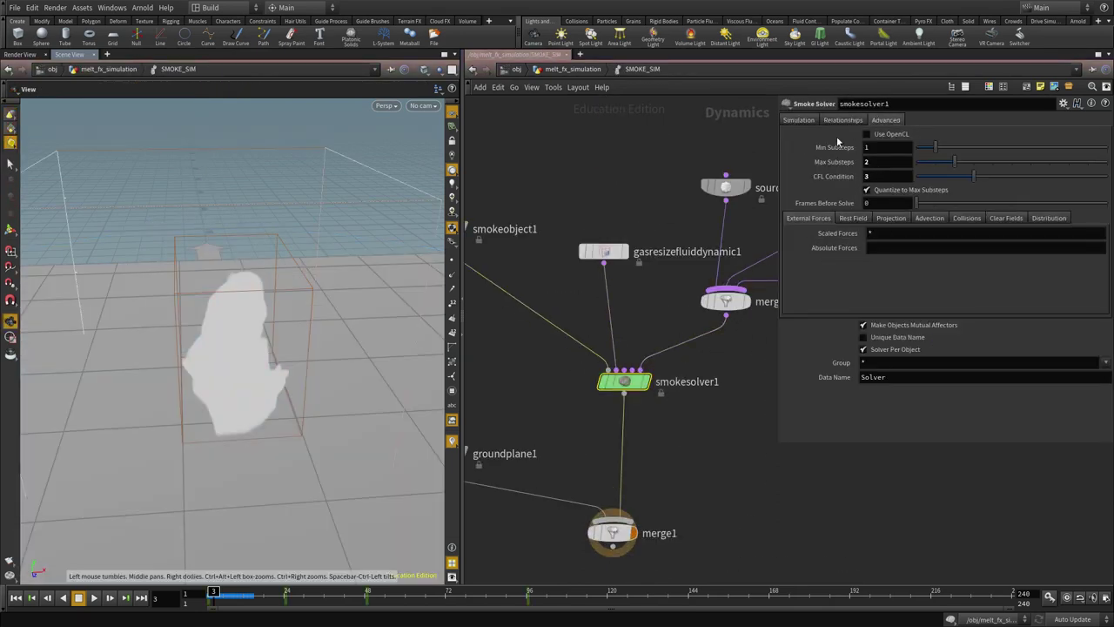
left_click(798, 120)
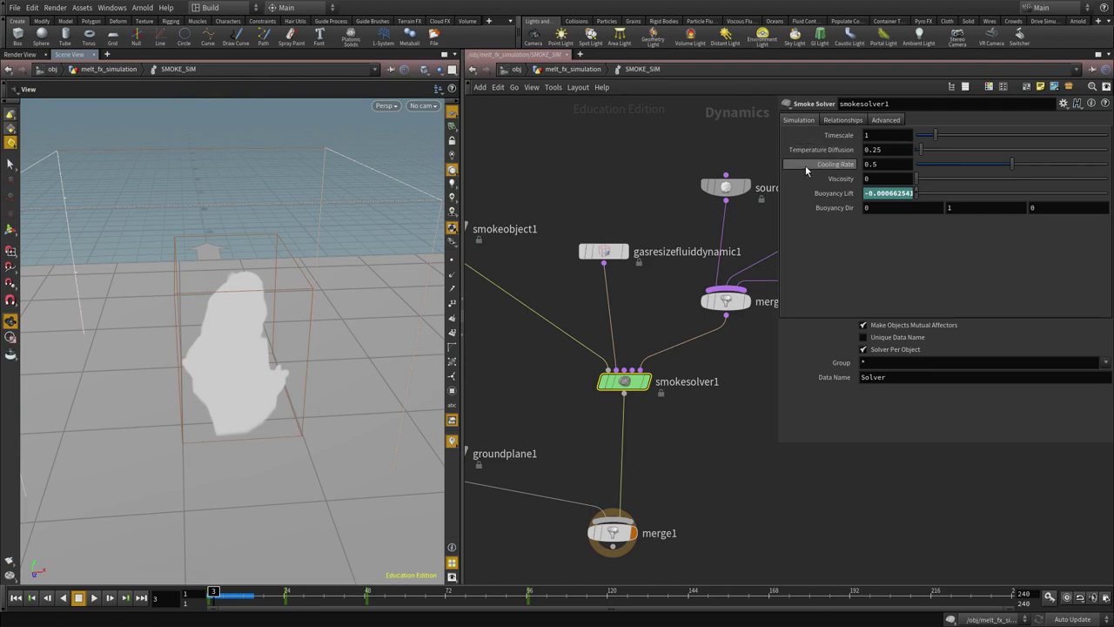
left_click(514, 68)
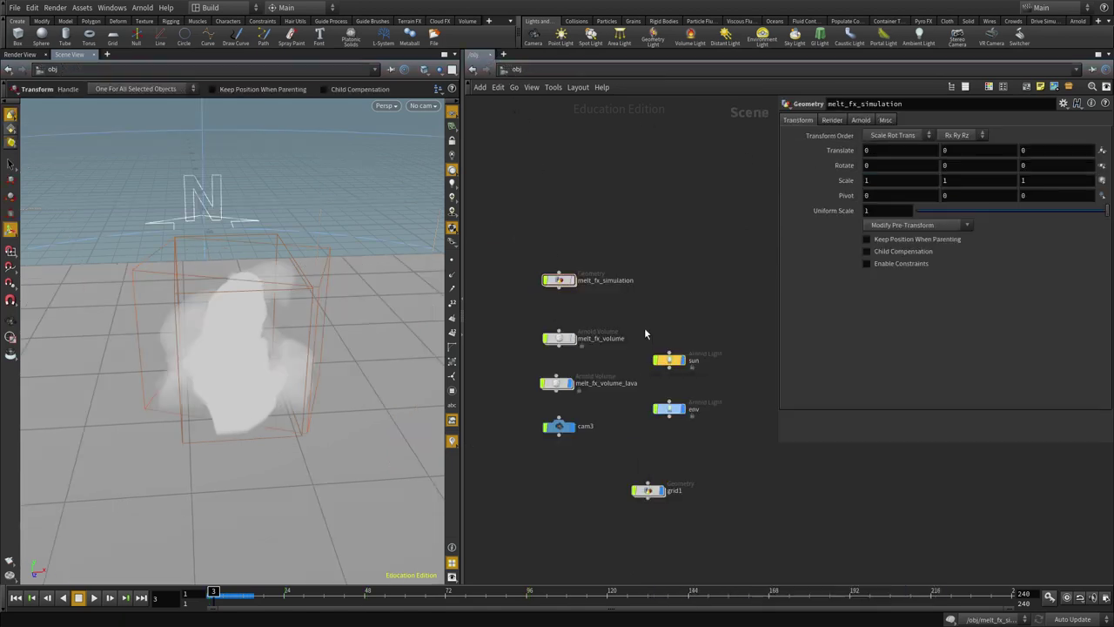
Open the melt_fx_simulation network, select convertvdb1 and view its smoke from another angle.
scroll(644, 333, "down", 1)
scroll(573, 387, "up", 2)
double_click(572, 243)
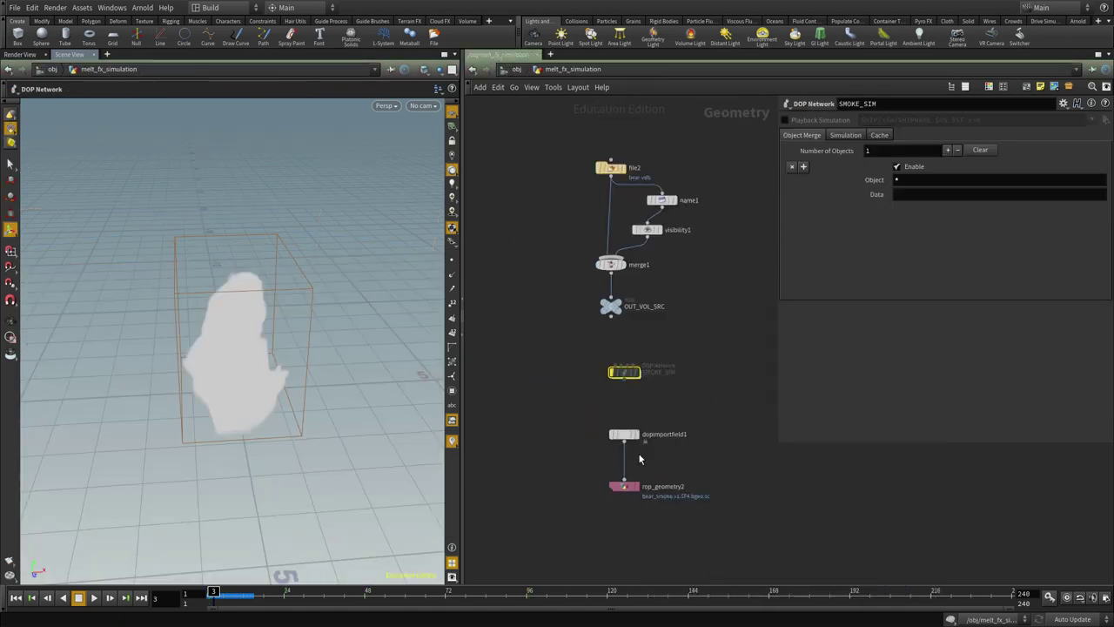
scroll(644, 459, "up", 1)
scroll(697, 480, "down", 2)
middle_click_drag(699, 571, 676, 292)
scroll(684, 405, "up", 2)
left_click(607, 333)
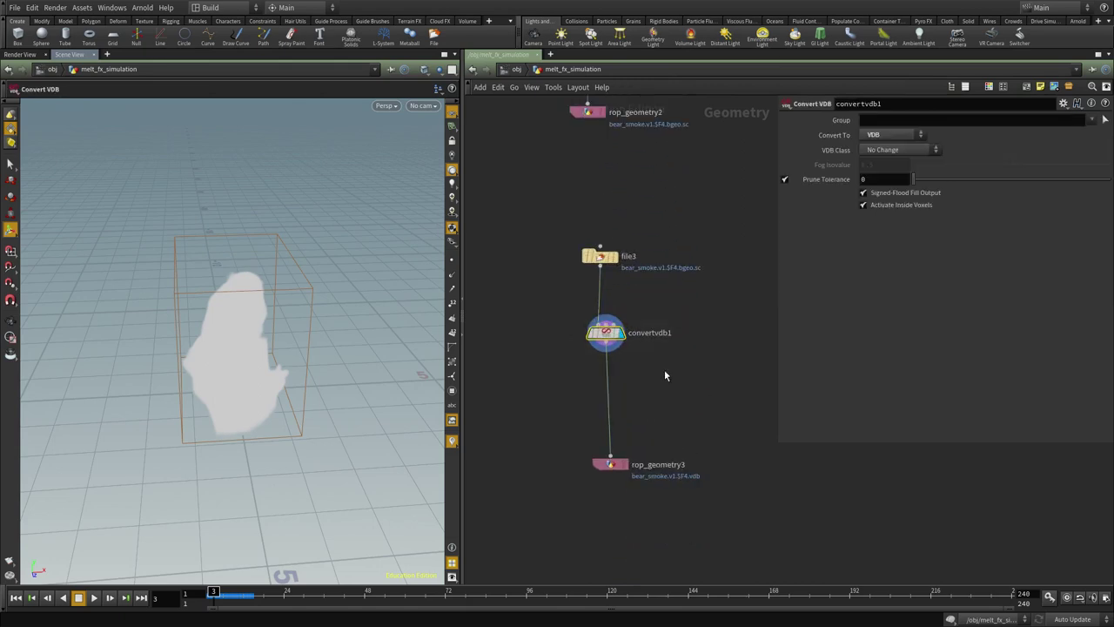
left_click_drag(212, 372, 273, 368)
Add a Volume Visualization node beside the convertvdb1 and rop_geometry3 chain.
key("Tab")
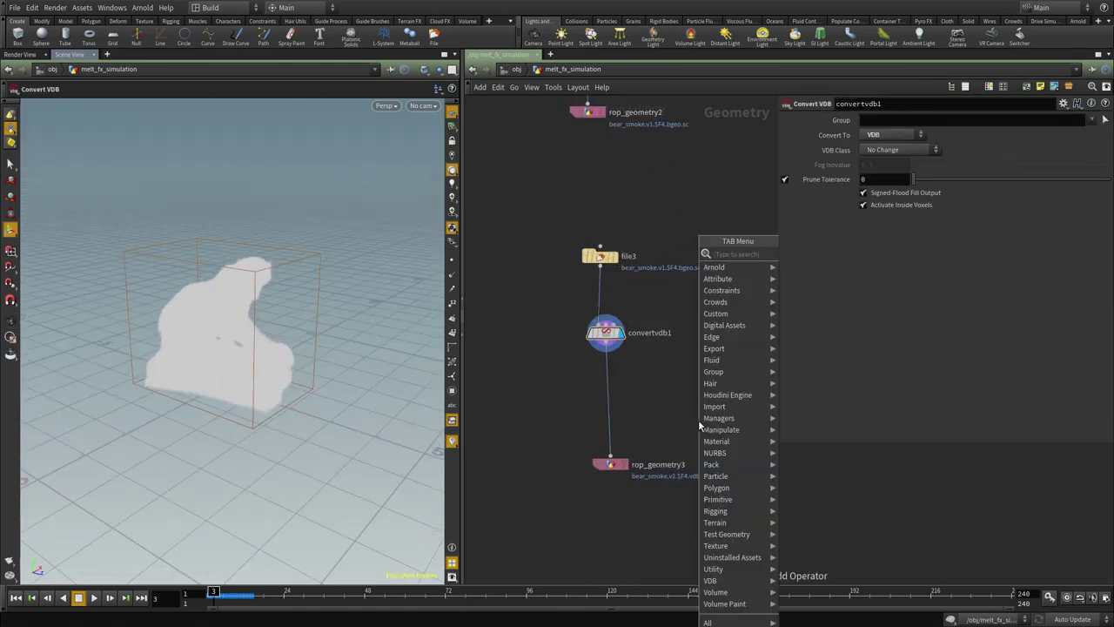
type("visu")
key("Down")
key("Down")
key("Down")
key("Return")
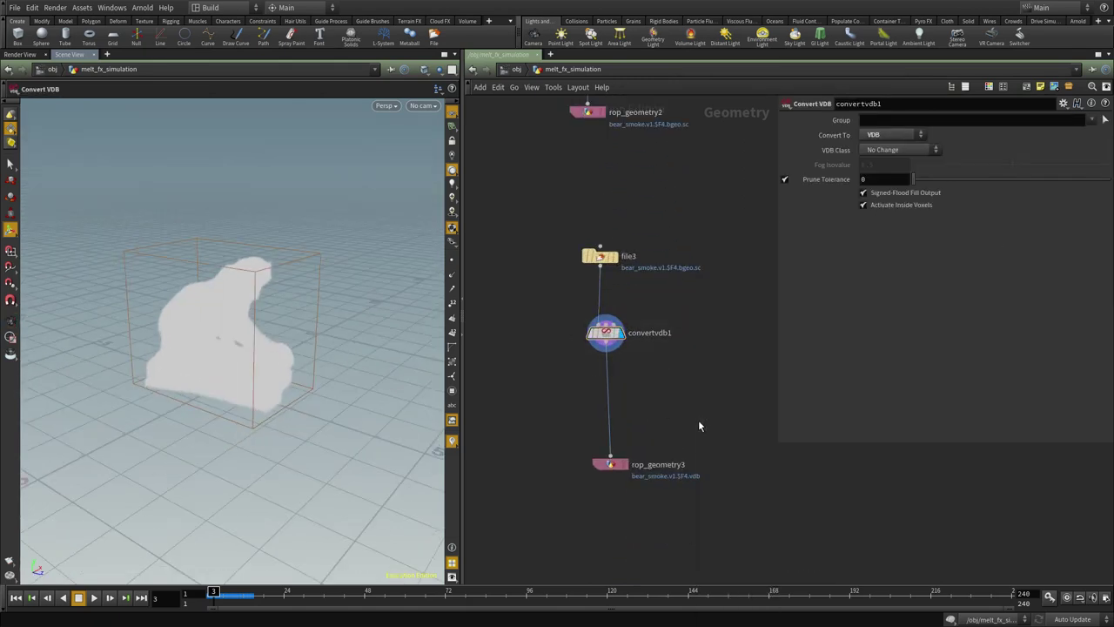
left_click(699, 422)
left_click(699, 411)
Connect file3's output to volumevisualization1 and display that node in the scene view.
scroll(693, 303, "down", 4)
scroll(681, 242, "up", 3)
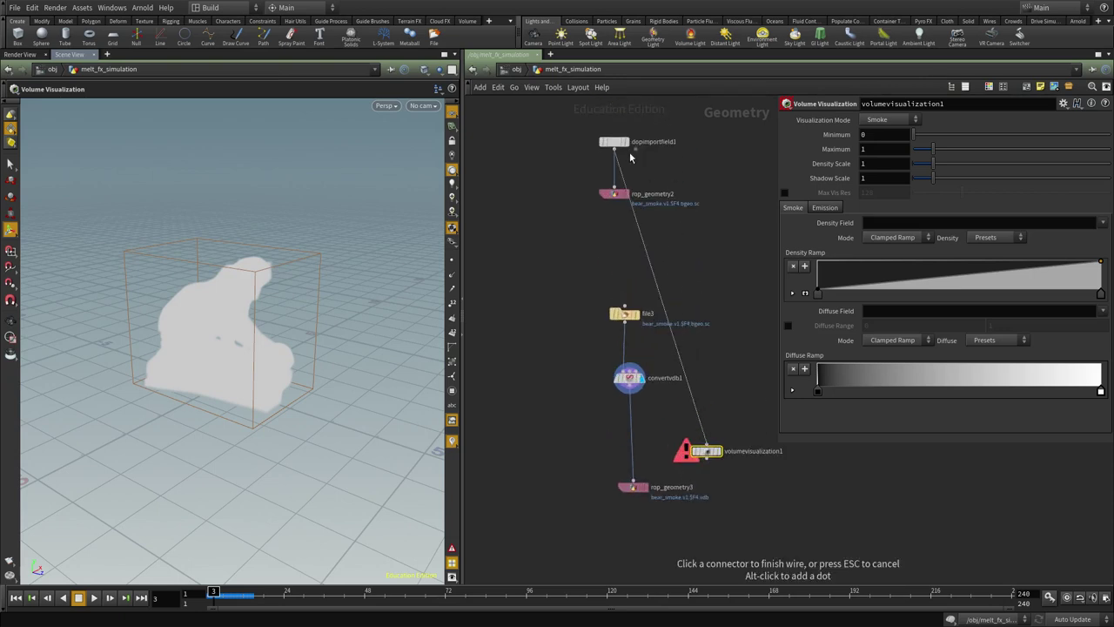
left_click(629, 158)
left_click_drag(675, 352, 629, 330)
scroll(690, 425, "up", 4)
left_click(736, 444)
left_click_drag(714, 462, 712, 386)
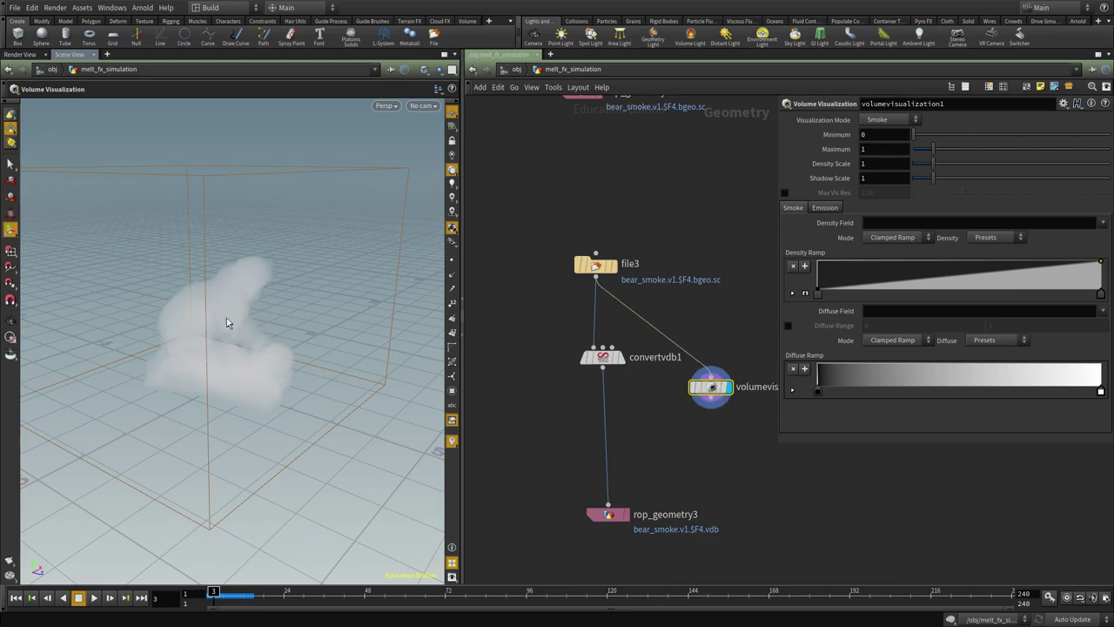
Set volumevisualization1's Density Scale to 10.
left_click_drag(227, 323, 366, 331, "alt")
type("0")
key("Return")
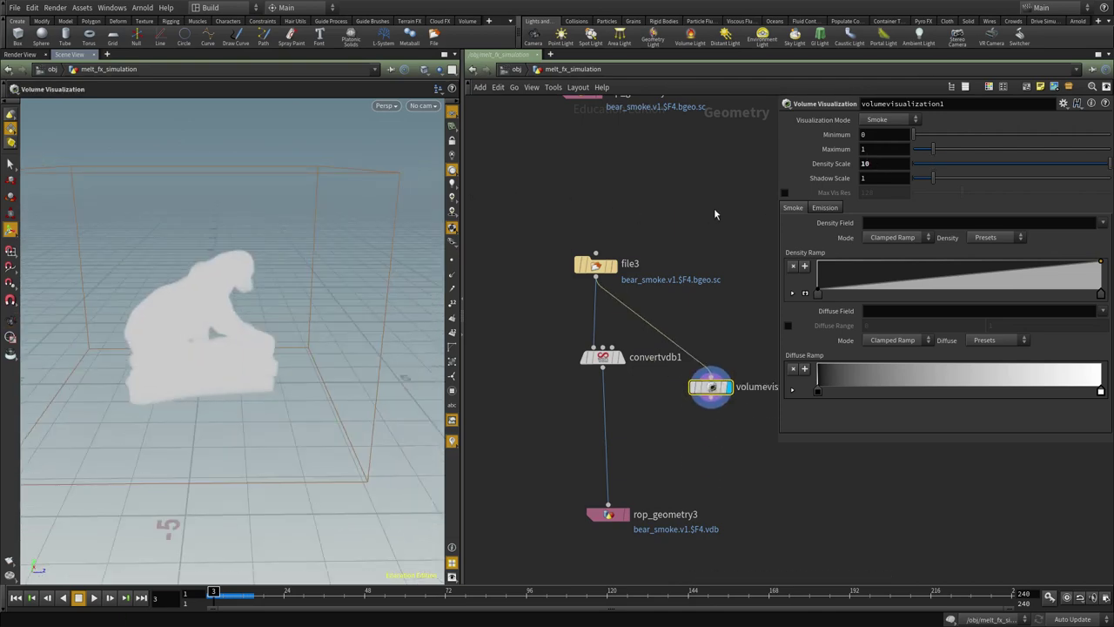
Set both the Emission Field and the Emission Color Field of volumevisualization1 to temperature.
middle_click_drag(715, 214, 688, 232)
left_click(824, 207)
left_click(1103, 238)
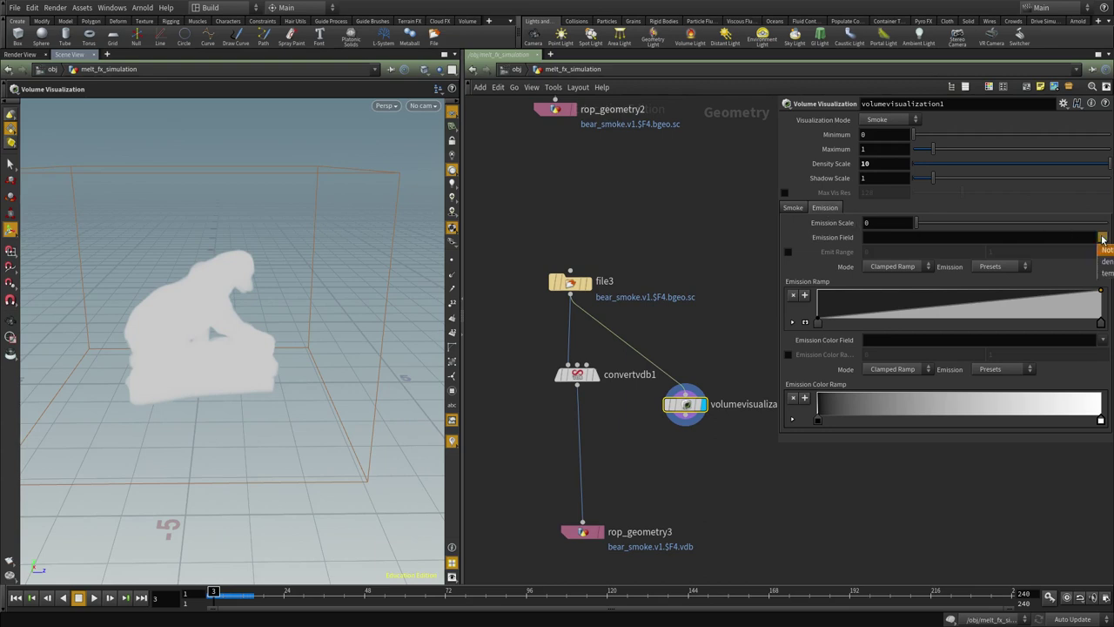
left_click(1110, 272)
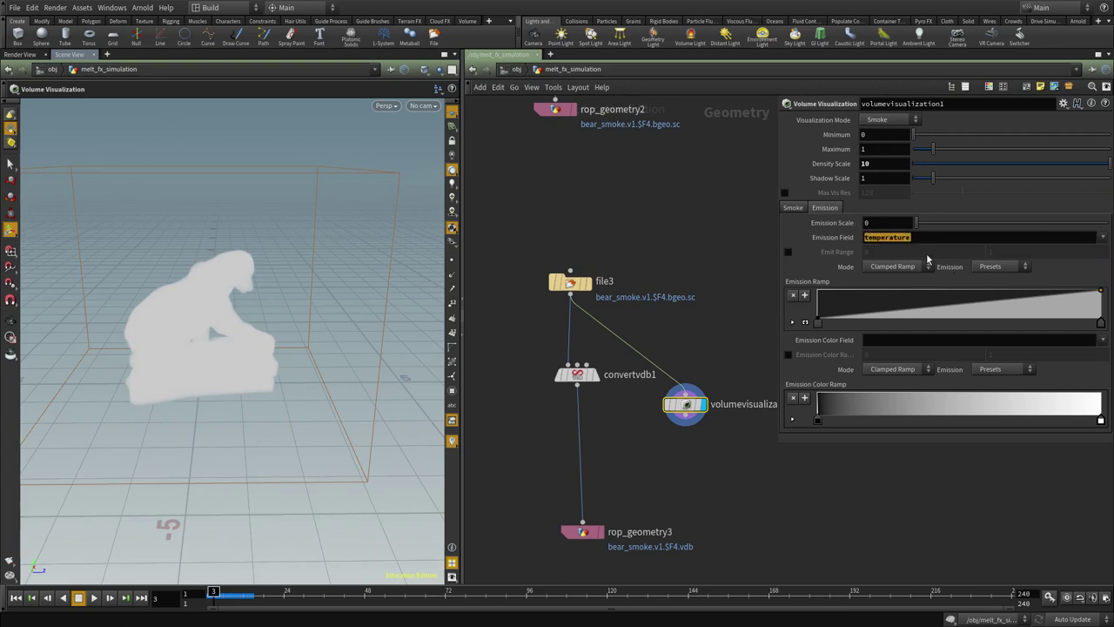
left_click(882, 339)
type("temperature")
left_click(900, 373)
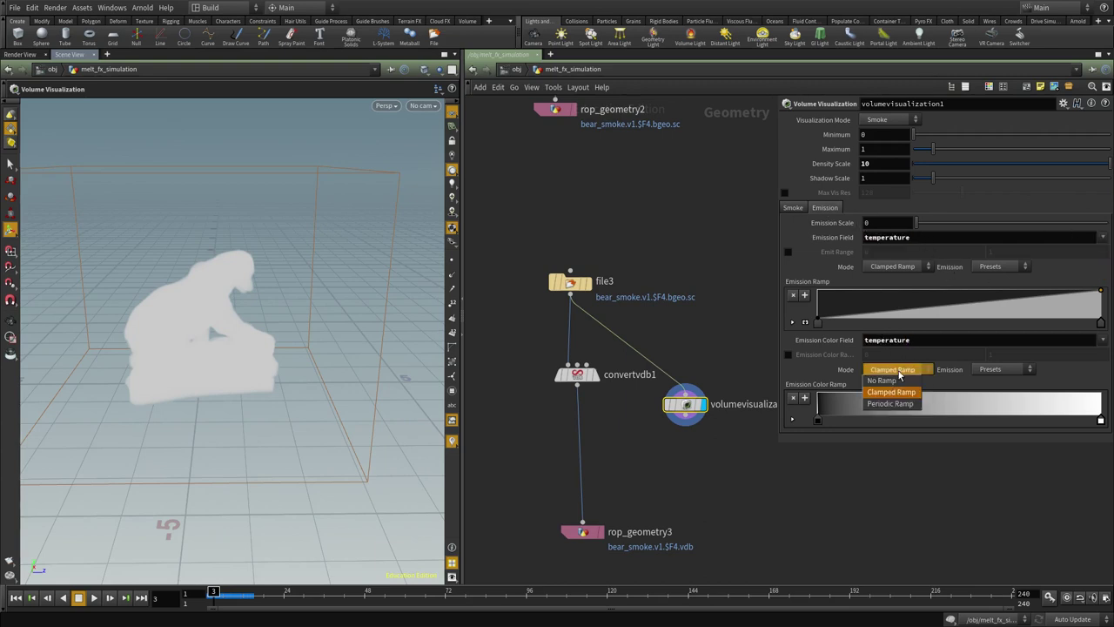
left_click(896, 405)
double_click(893, 402)
left_click(899, 373)
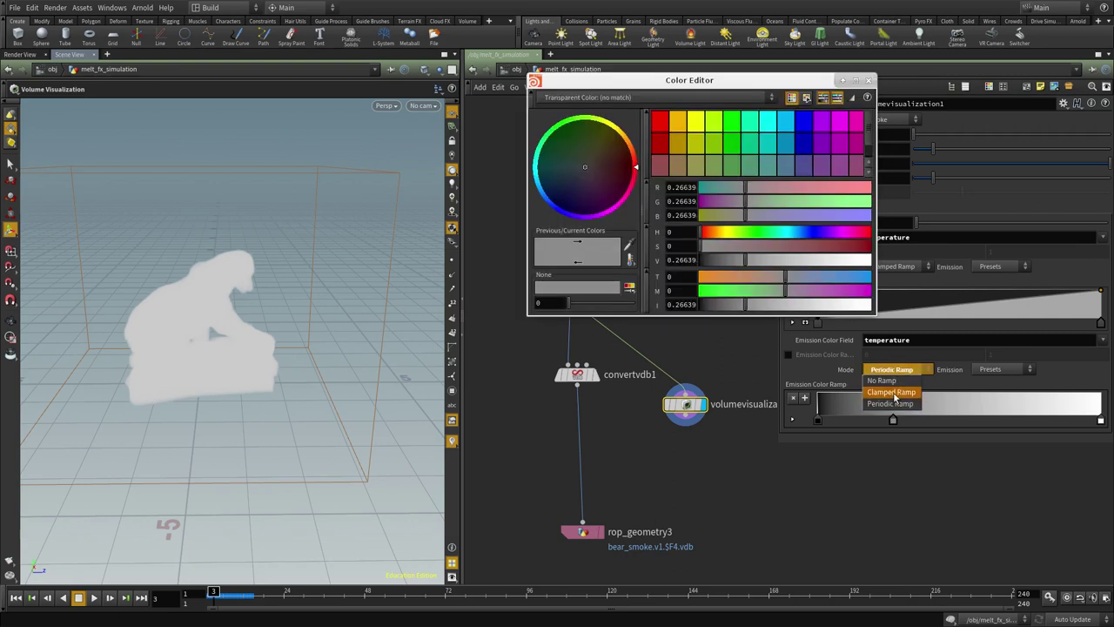
left_click(892, 392)
left_click(868, 81)
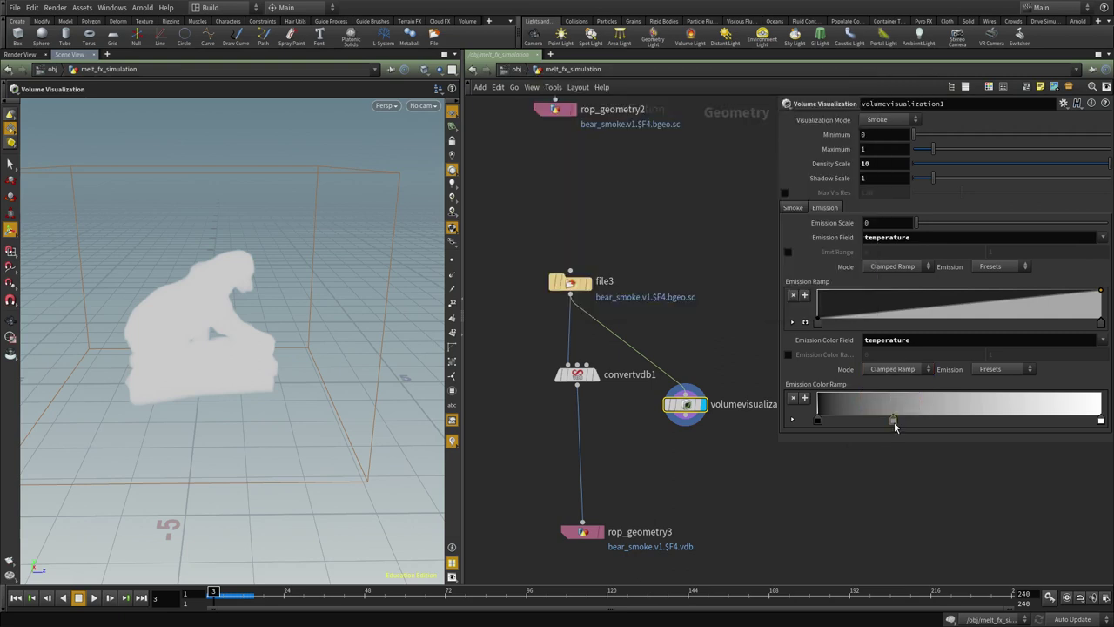
Apply the black-red-yellow-white preset to the Emission Color Ramp, moving its yellow point closer to white and its red point slightly toward black.
left_click(991, 369)
left_click(990, 423)
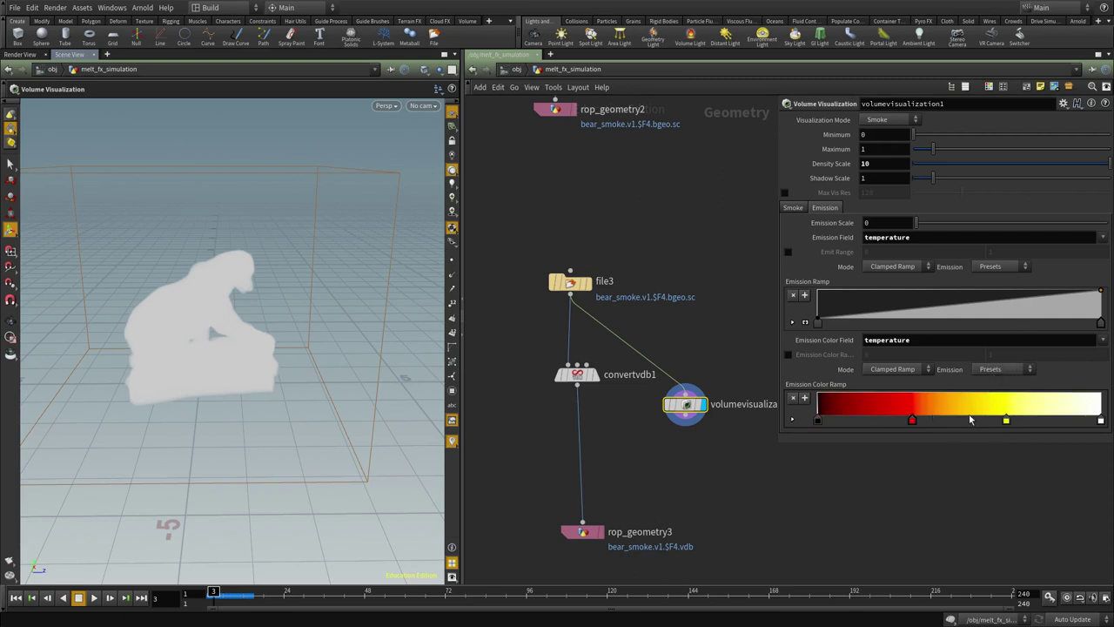
left_click_drag(1007, 423, 1043, 423)
left_click_drag(911, 423, 903, 423)
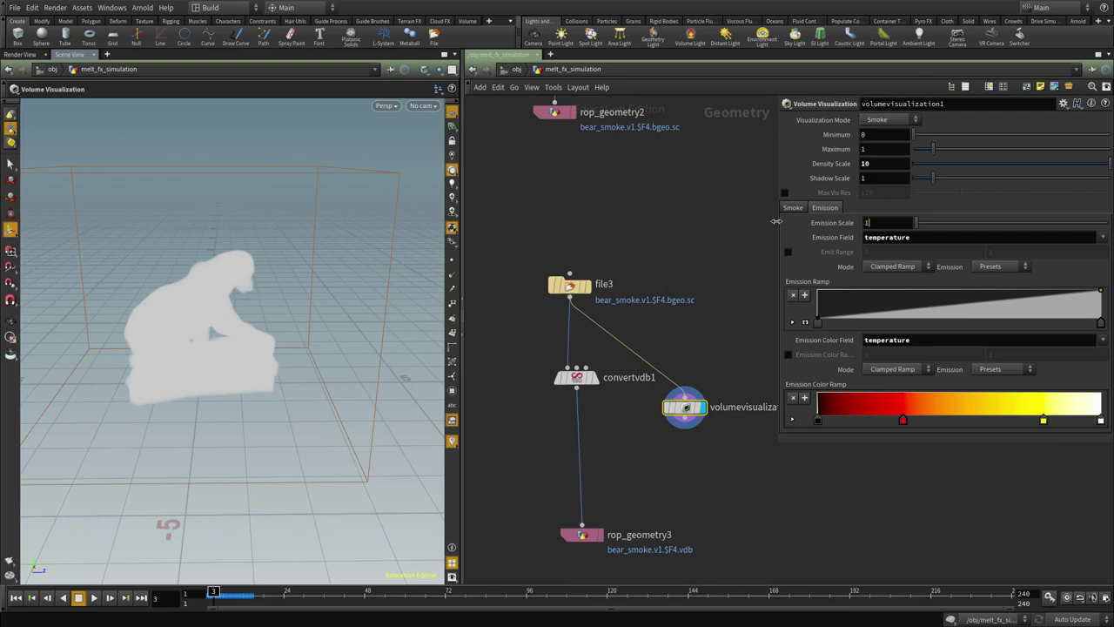
Set the Emission Scale to 1 and enable the Emit Range and the emission color range.
left_click_drag(197, 362, 229, 353, "alt")
right_click_drag(229, 354, 267, 364, "alt")
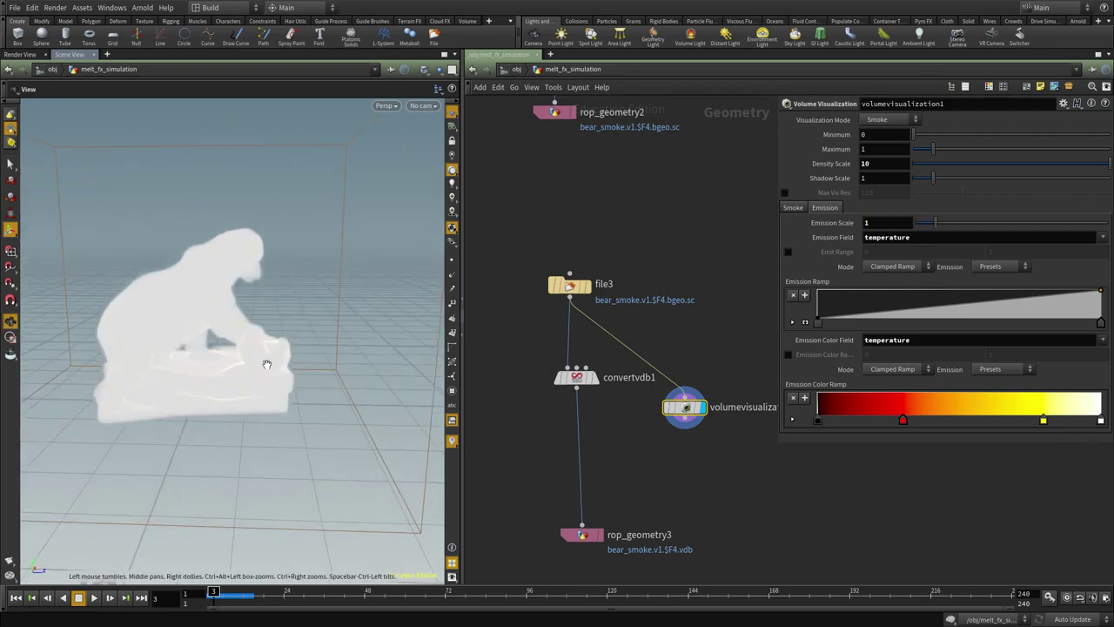
left_click(788, 253)
left_click(788, 355)
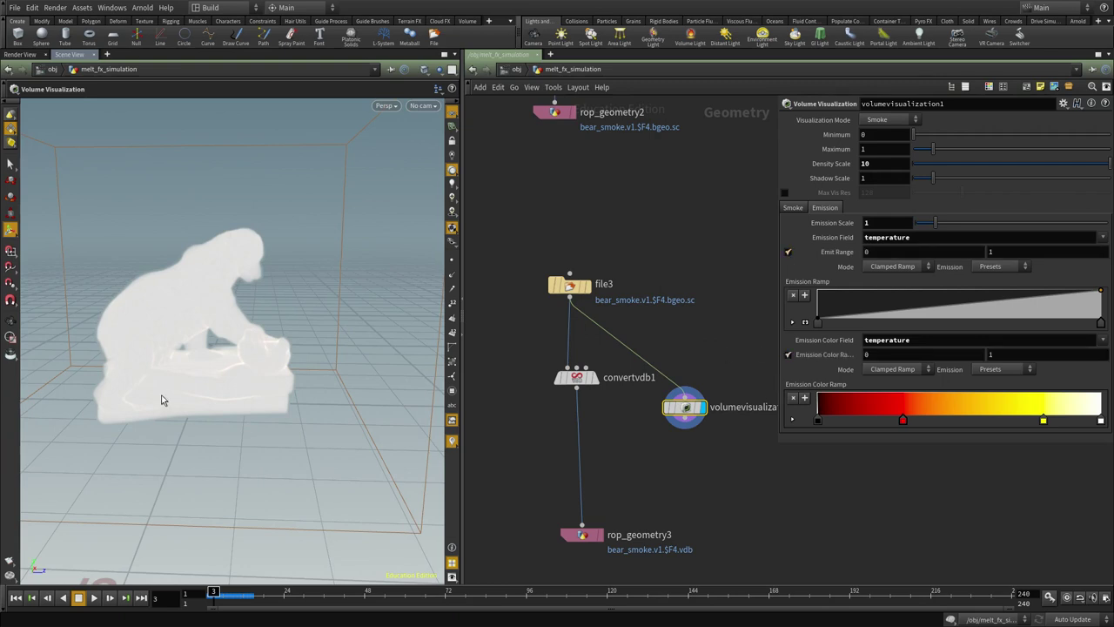
Link the emission color range to the Emit Range with relative references.
right_click(830, 253)
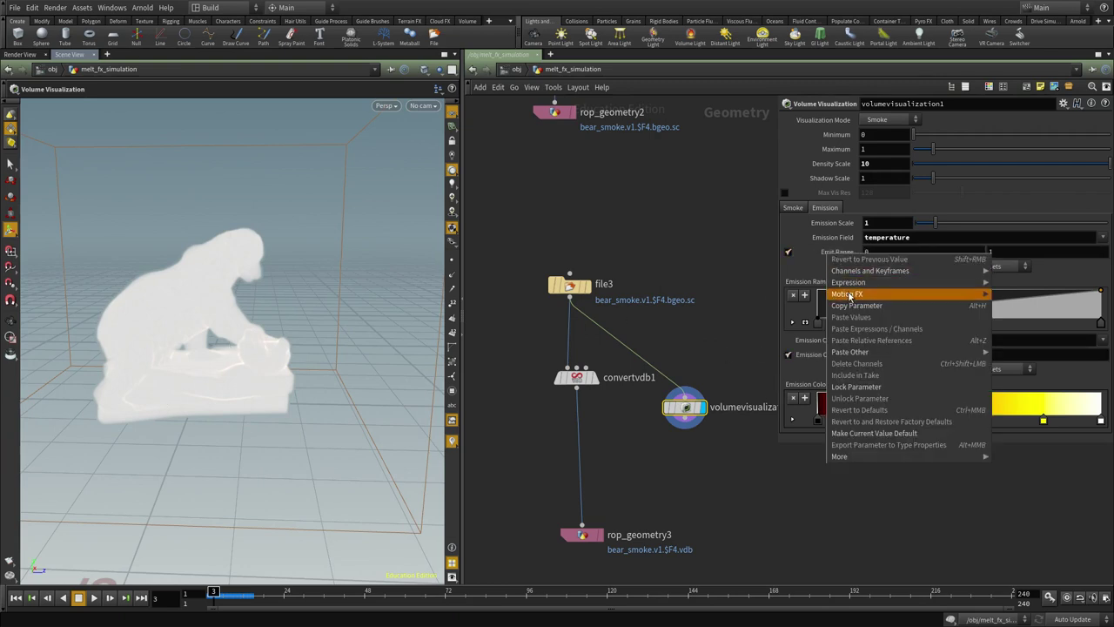
left_click(853, 306)
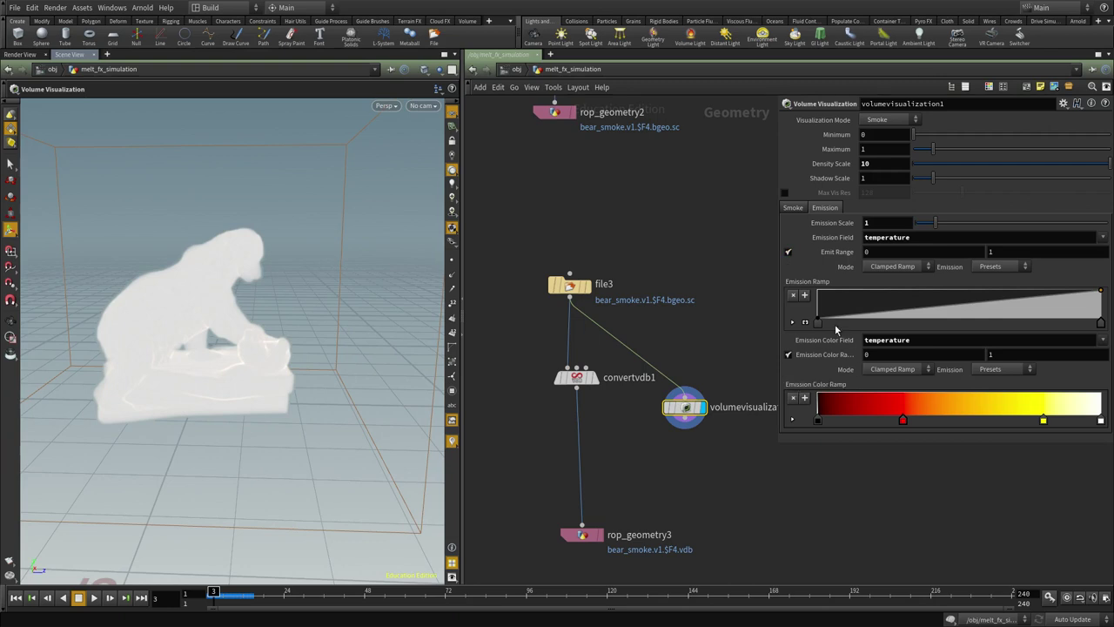
right_click(827, 354)
left_click(872, 445)
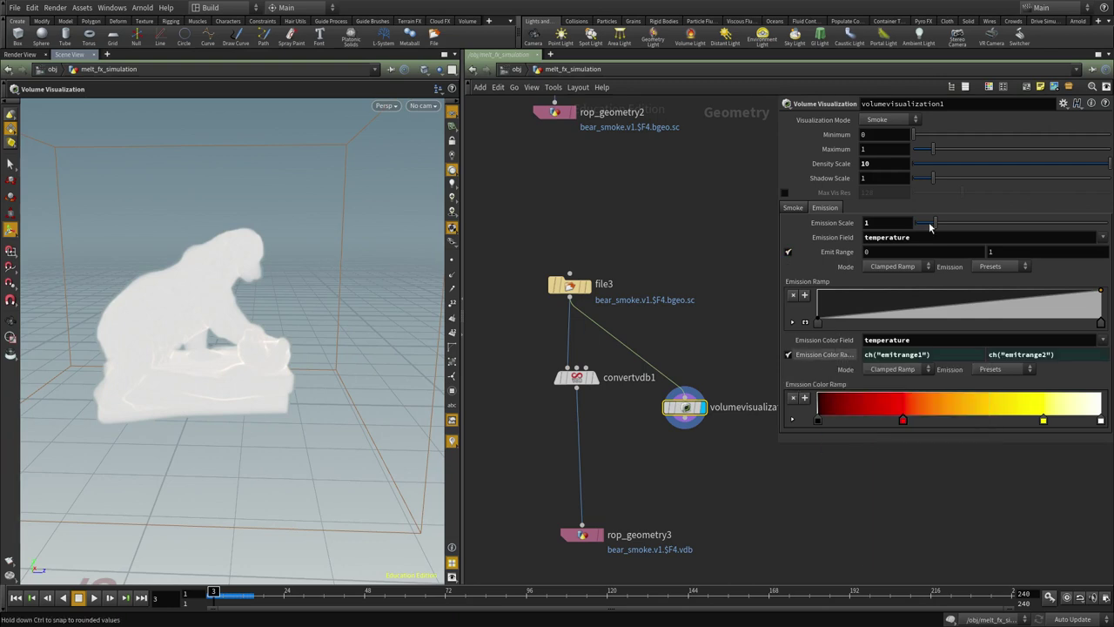
Set the Emit Range maximum to 10 and review the emission at frames up to 21.
left_click(1007, 254)
type("0")
key("Return")
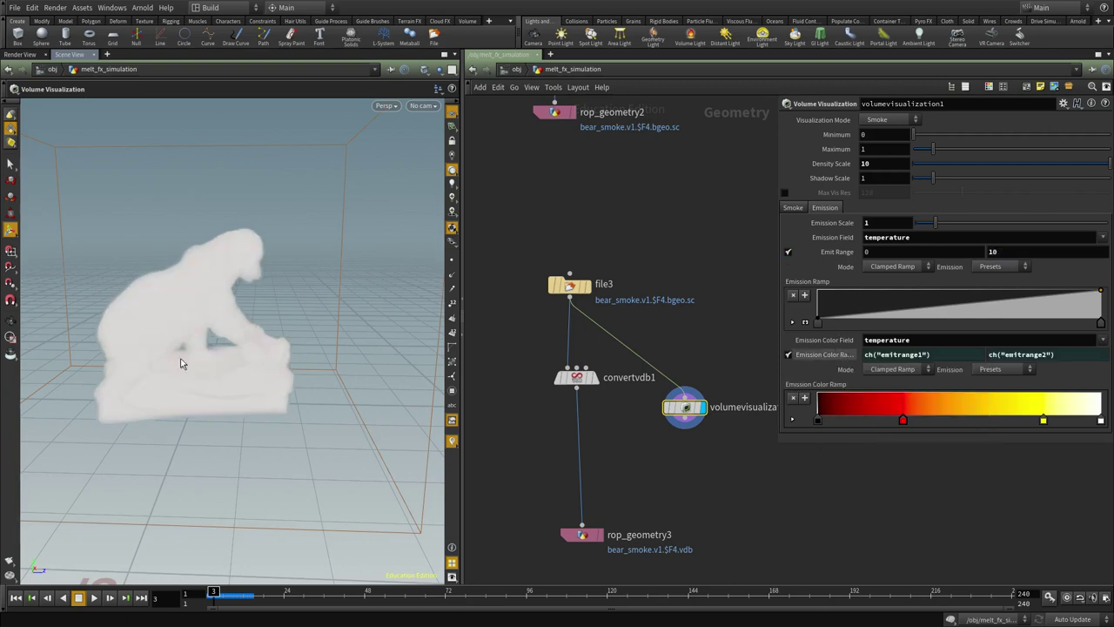
left_click_drag(213, 595, 231, 594)
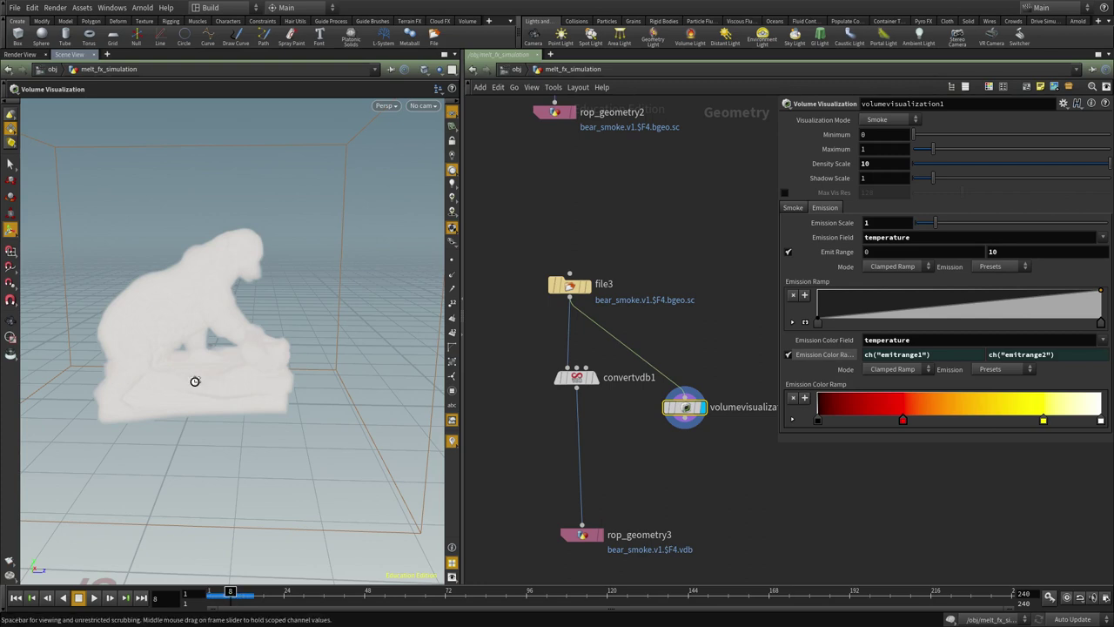
left_click(251, 598)
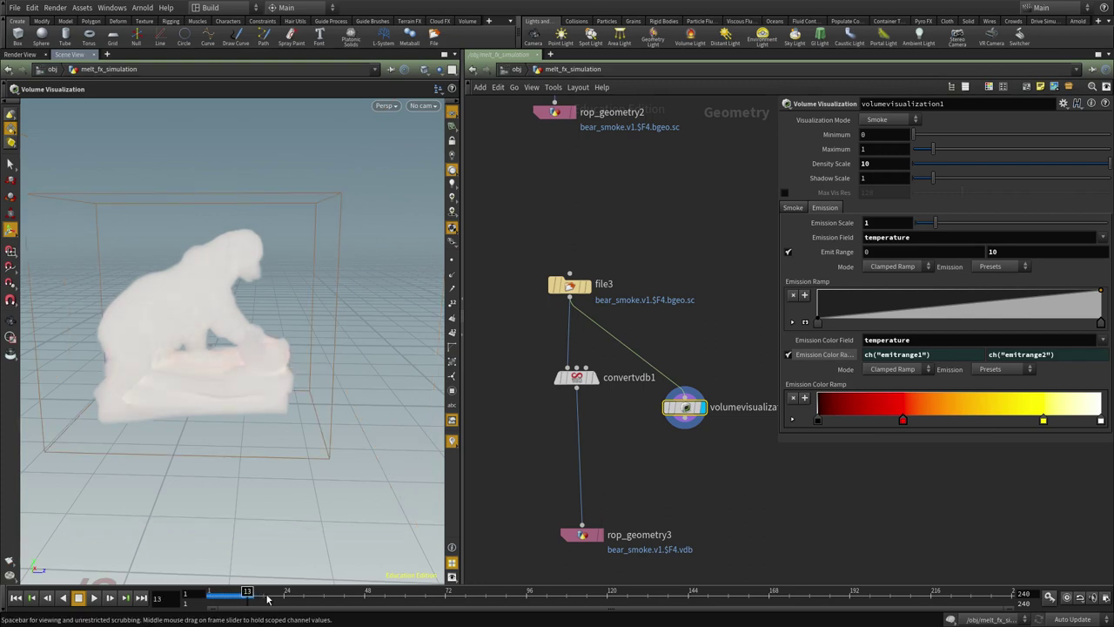
mouse_move(251, 592)
left_mouse_down()
mouse_move(223, 593)
mouse_move(274, 592)
left_mouse_up()
left_click_drag(209, 333, 434, 253)
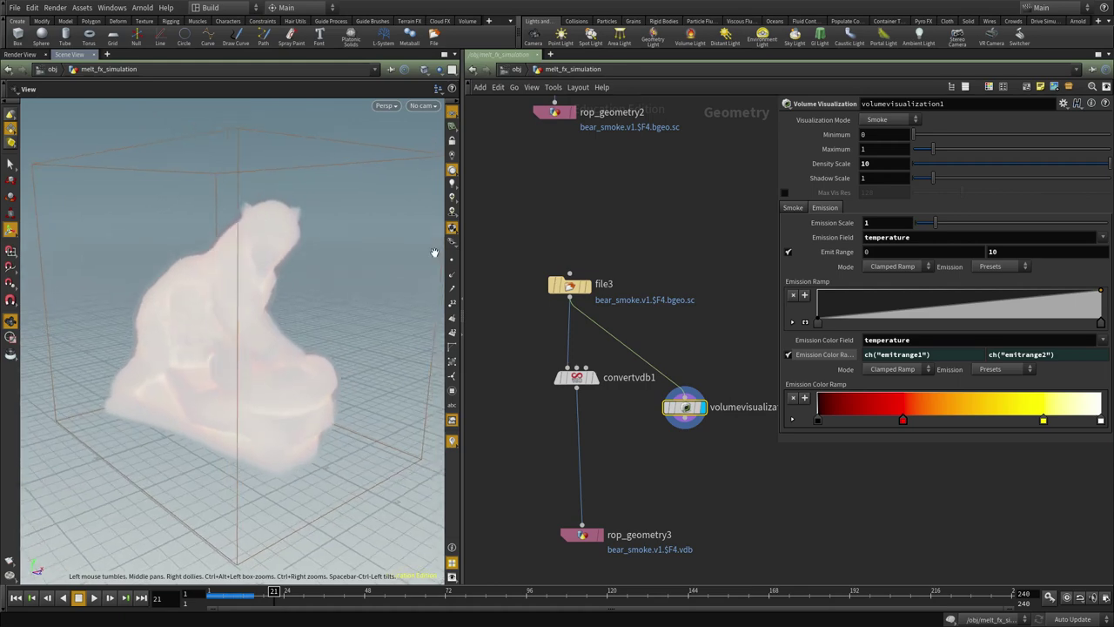
Switch the viewport's color scheme to the dark background.
key("d")
left_click(370, 226)
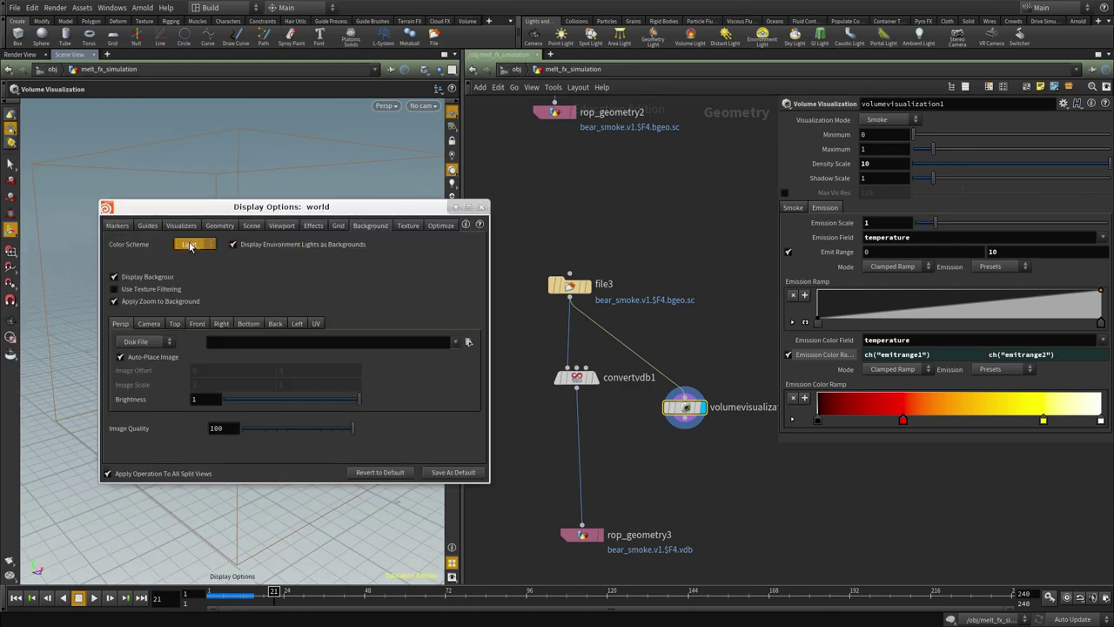
left_click(189, 269)
key("Escape")
Set volumevisualization1's Density Scale to 3 while checking the smoke against the dark background.
left_click_drag(253, 388, 365, 331, "alt")
double_click(886, 163)
type("1")
left_click(679, 217)
left_click_drag(280, 305, 227, 311, "alt")
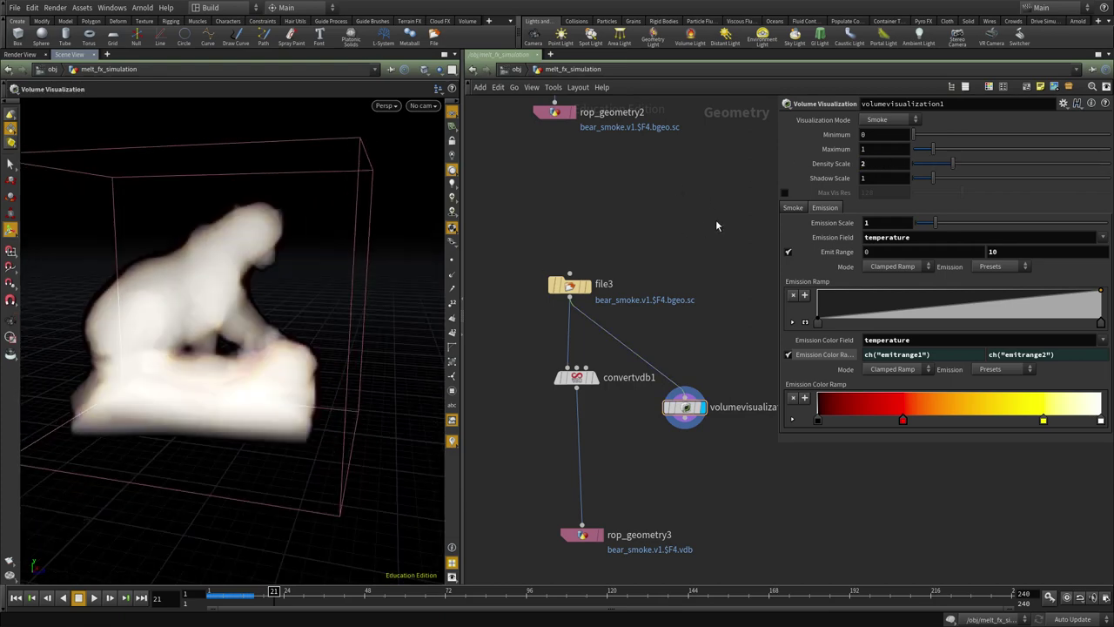
key("Return")
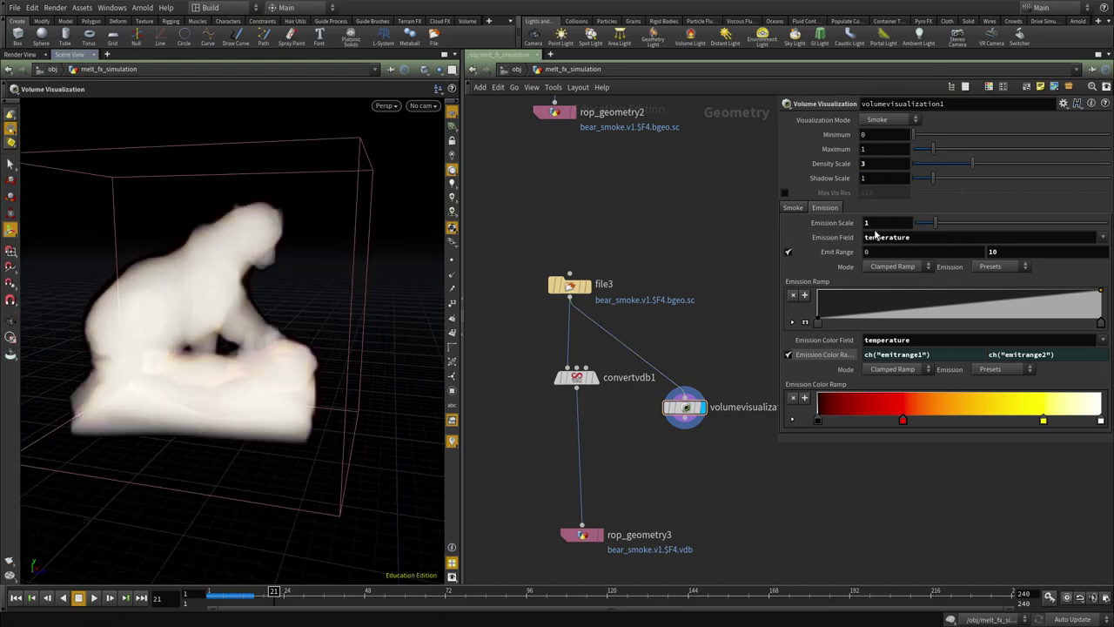
Set the Emission Scale to 10.
left_click_drag(875, 226, 791, 223)
type("10")
key("Return")
Examine the glowing smoke at frames 64 and 47 from several angles.
mouse_move(289, 345)
left_mouse_down("alt")
mouse_move(328, 344)
mouse_move(293, 345)
left_mouse_up("alt")
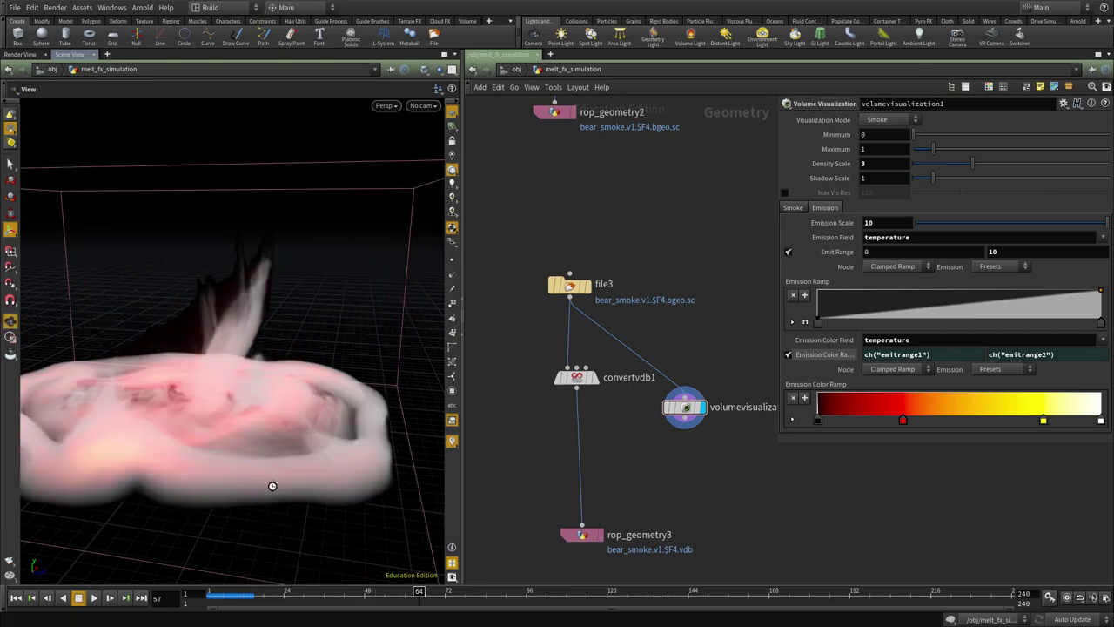
left_click_drag(273, 485, 291, 374)
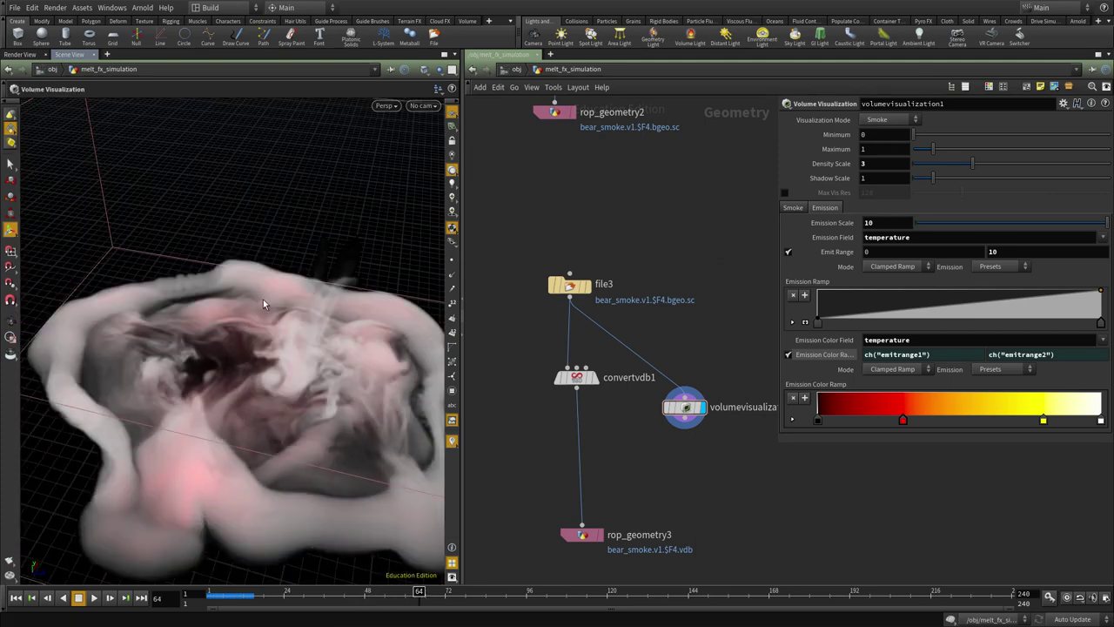
left_click_drag(263, 304, 132, 411)
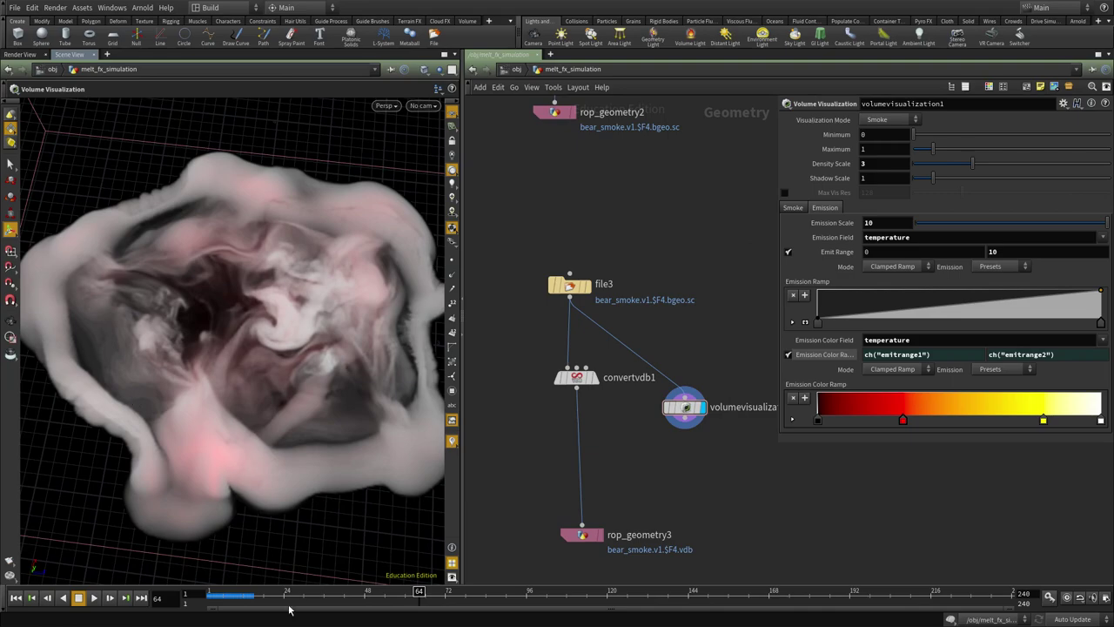
left_click(362, 598)
left_click_drag(274, 420, 249, 369)
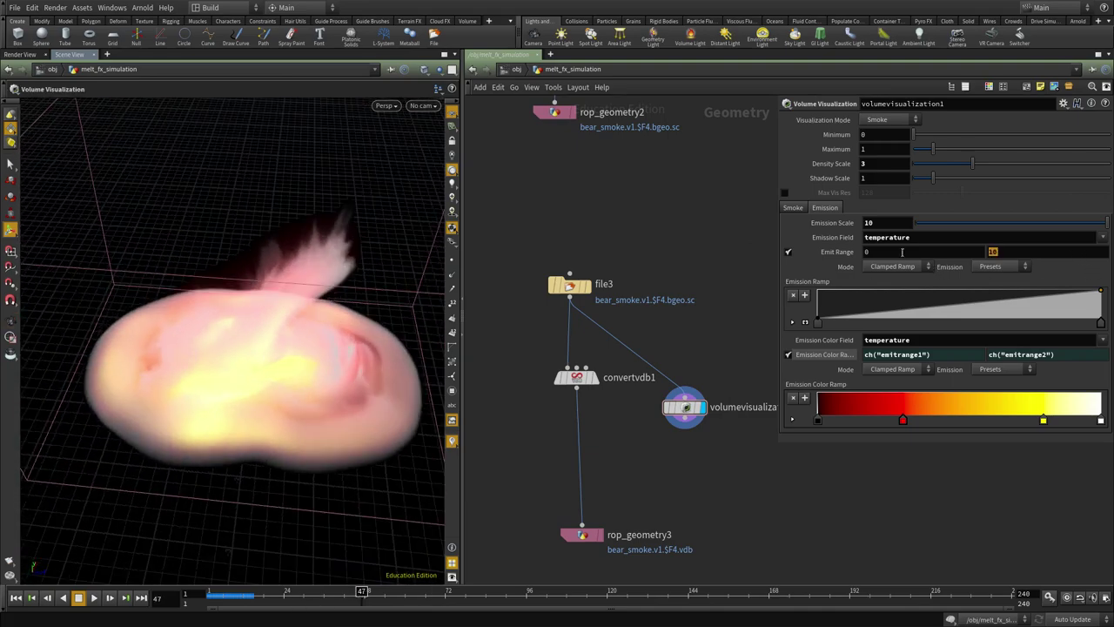
Set the Emit Range maximum to 25 and review the emission back at frame 14.
type("25")
key("Return")
mouse_move(199, 398)
left_mouse_down()
mouse_move(223, 373)
mouse_move(206, 411)
left_mouse_up()
left_click_drag(322, 599, 250, 593)
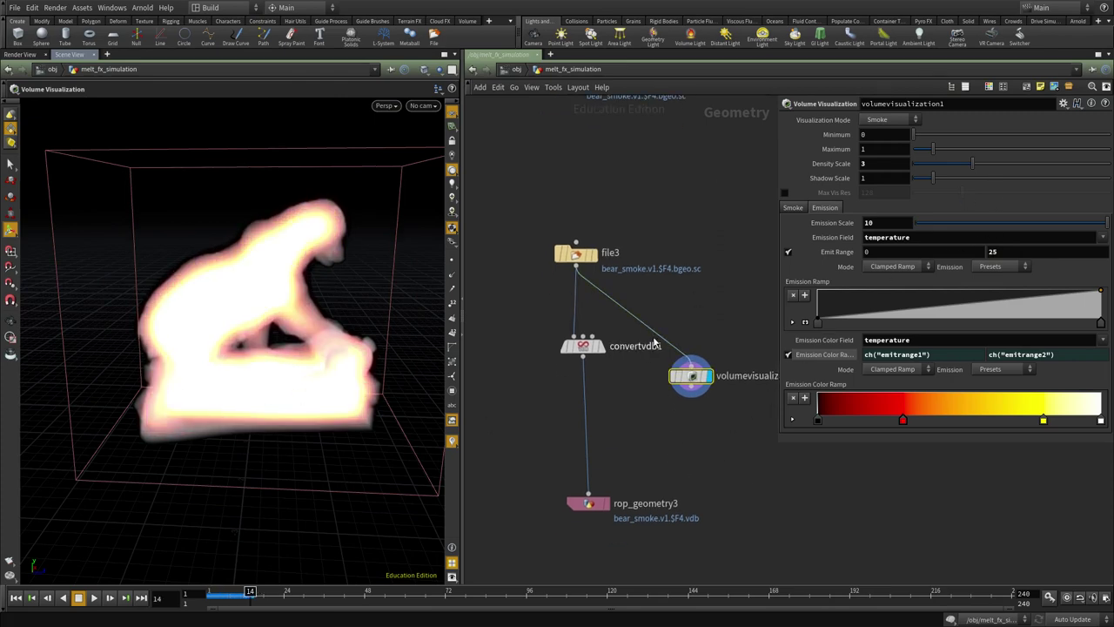
Delete the volumevisualization1 node and show the Volume settings of melt_fx_volume_lava at the obj level.
key("Delete")
left_click(511, 69)
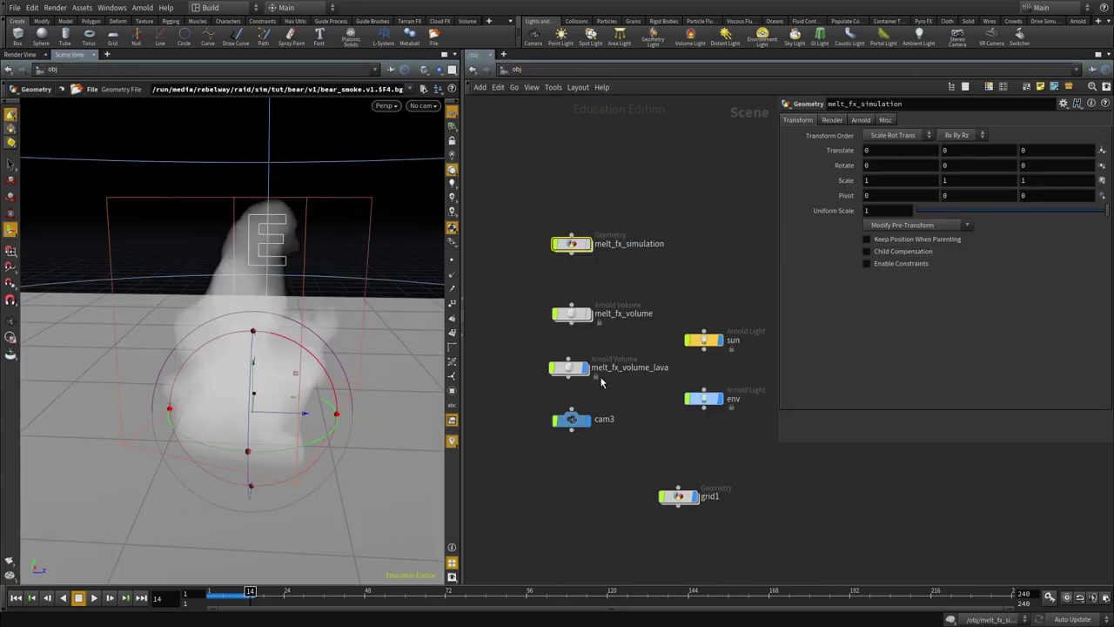
left_click_drag(561, 377, 562, 378)
left_click(841, 121)
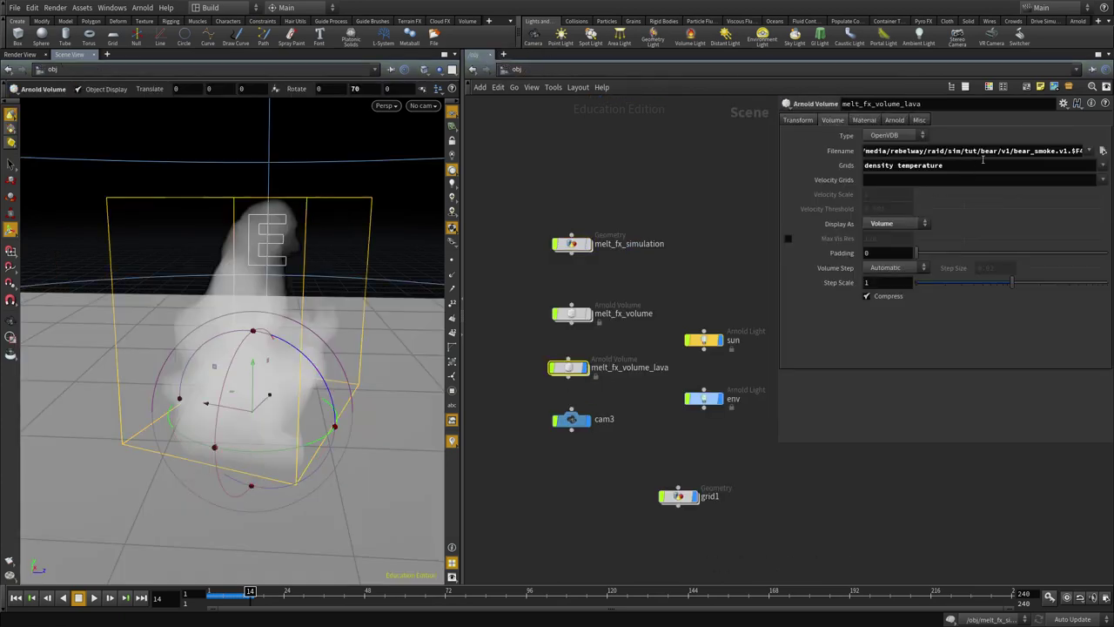
Go to the out network and look through cam3 in the scene viewport.
left_click(514, 69)
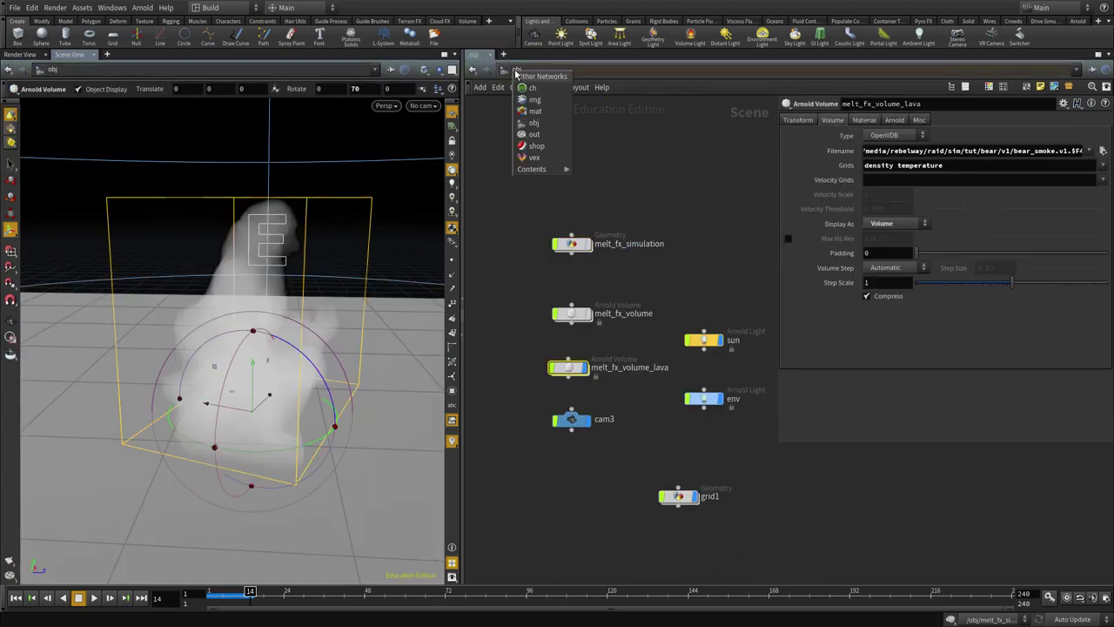
left_click(534, 134)
left_click(423, 105)
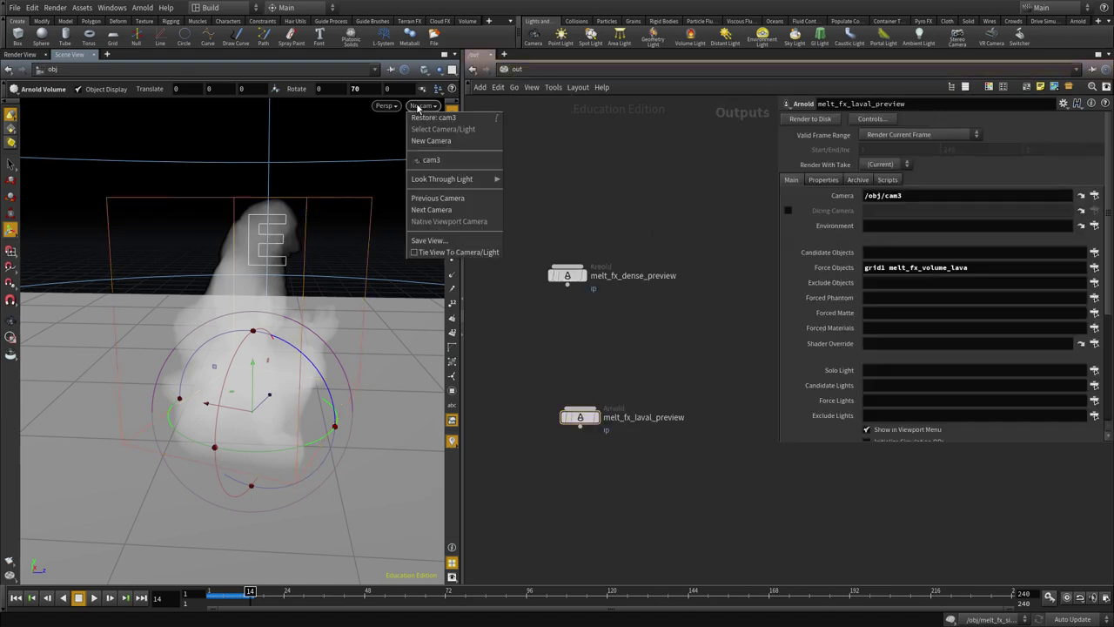
left_click(430, 162)
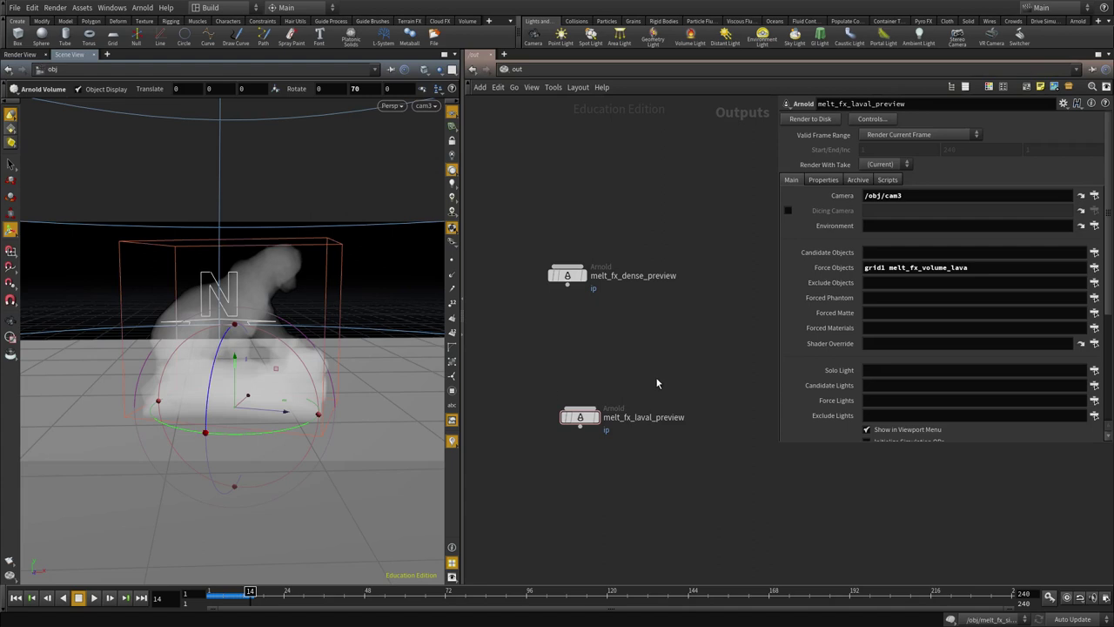
Open the melt_fx_lava_volume shader network and bring up the Render View.
left_click(579, 418)
left_click(526, 72)
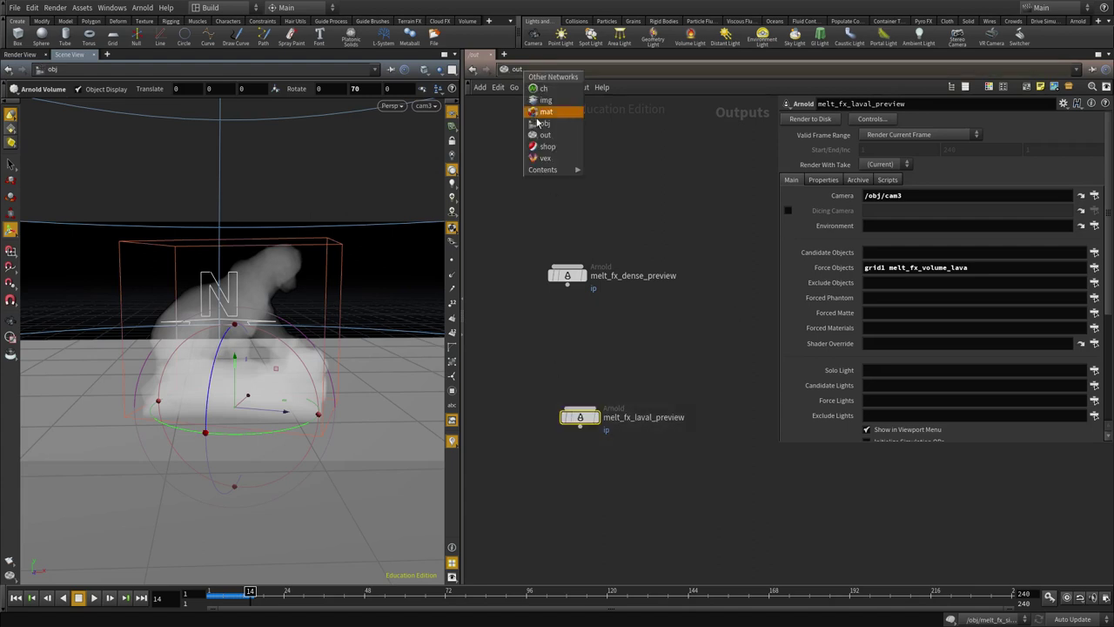
left_click(533, 147)
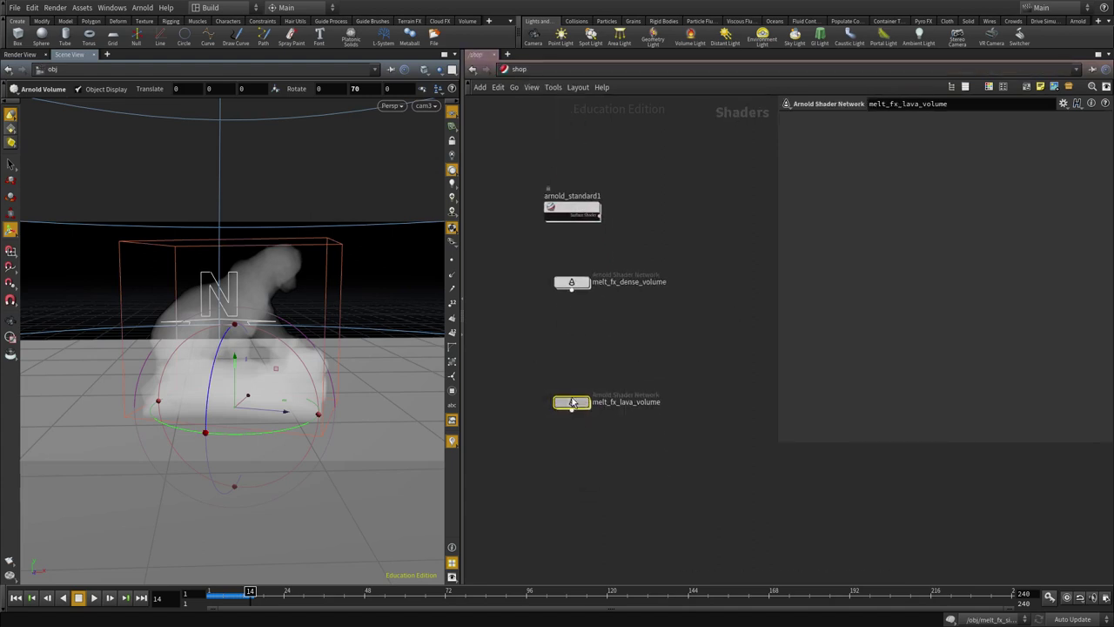
double_click(579, 405)
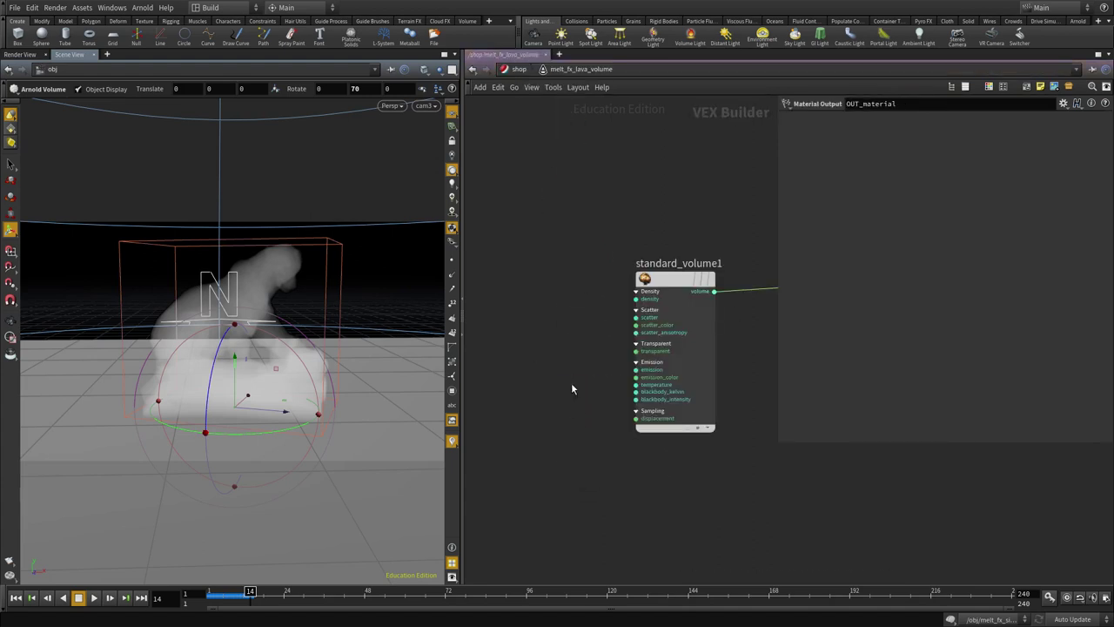
left_click(20, 54)
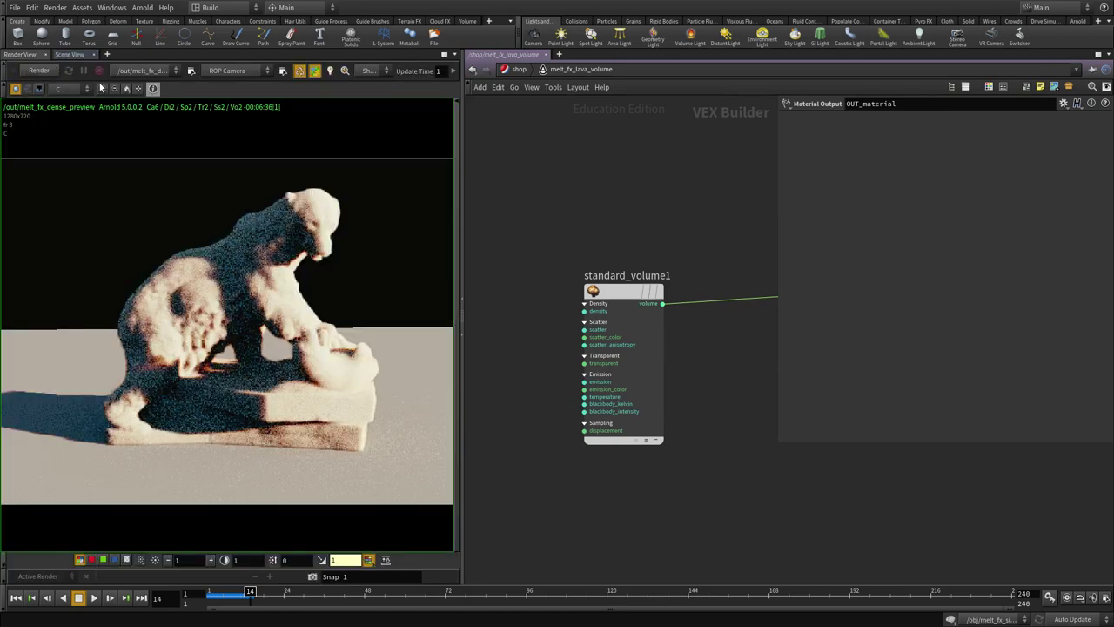
Open the melt_fx_laval_preview parameters in a floating window, keep it always on top and move it out of the way.
left_click(522, 68)
left_click(520, 68)
left_click(534, 135)
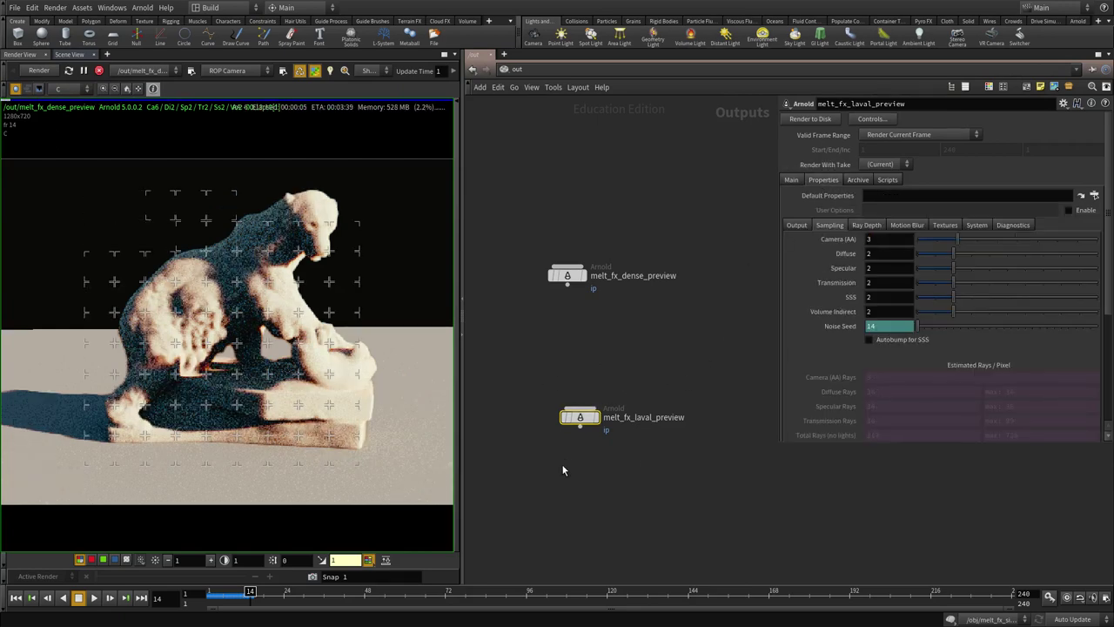
mouse_move(583, 424)
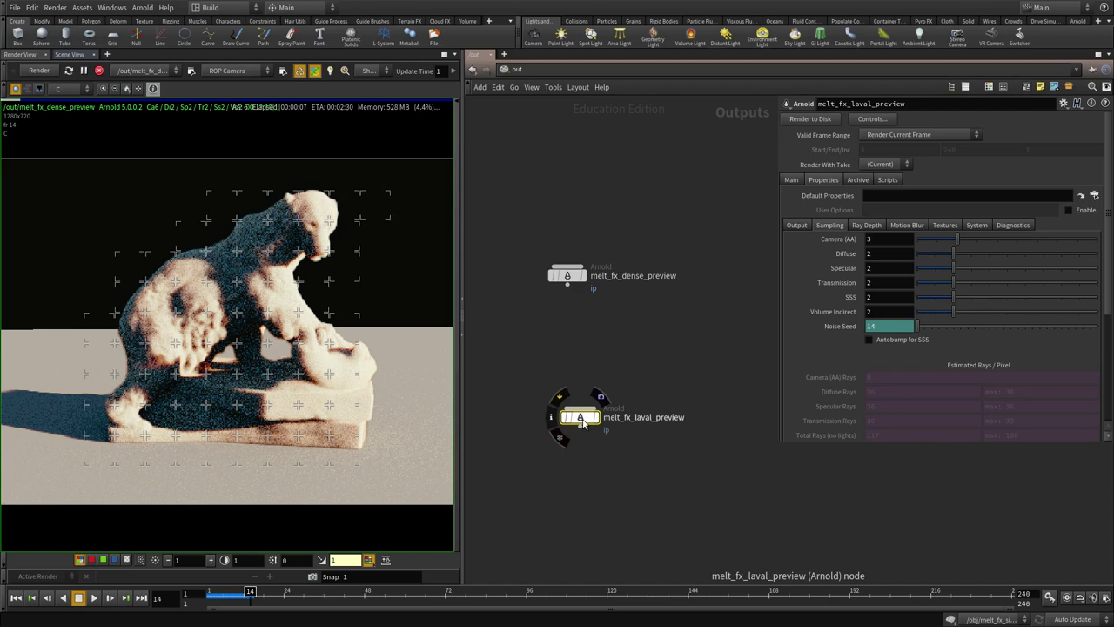
right_click(583, 423)
mouse_move(635, 453)
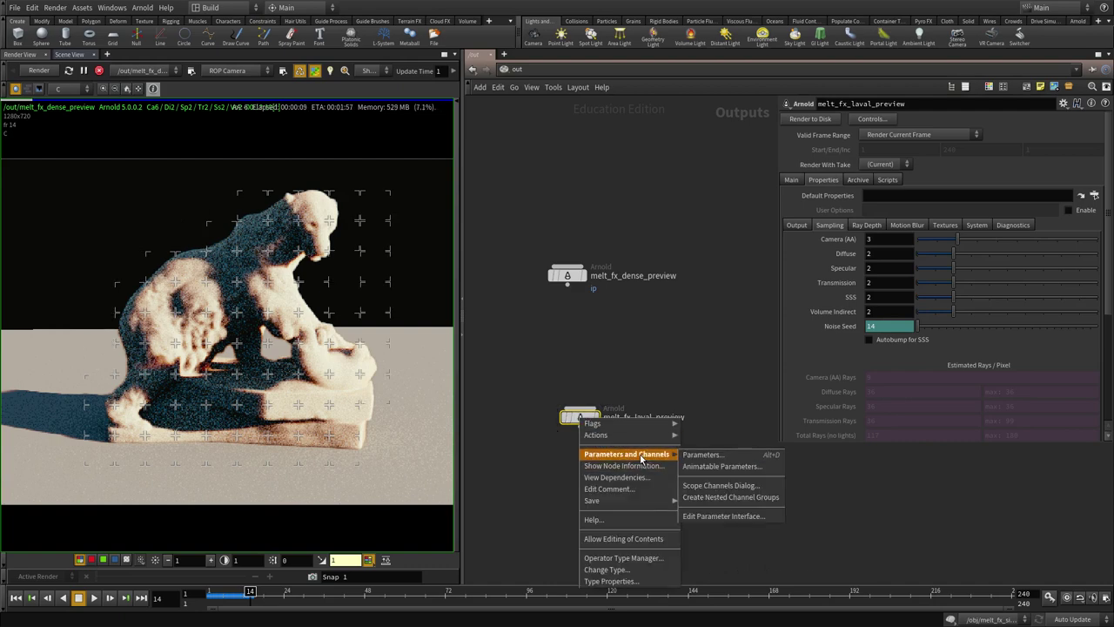
left_click(719, 454)
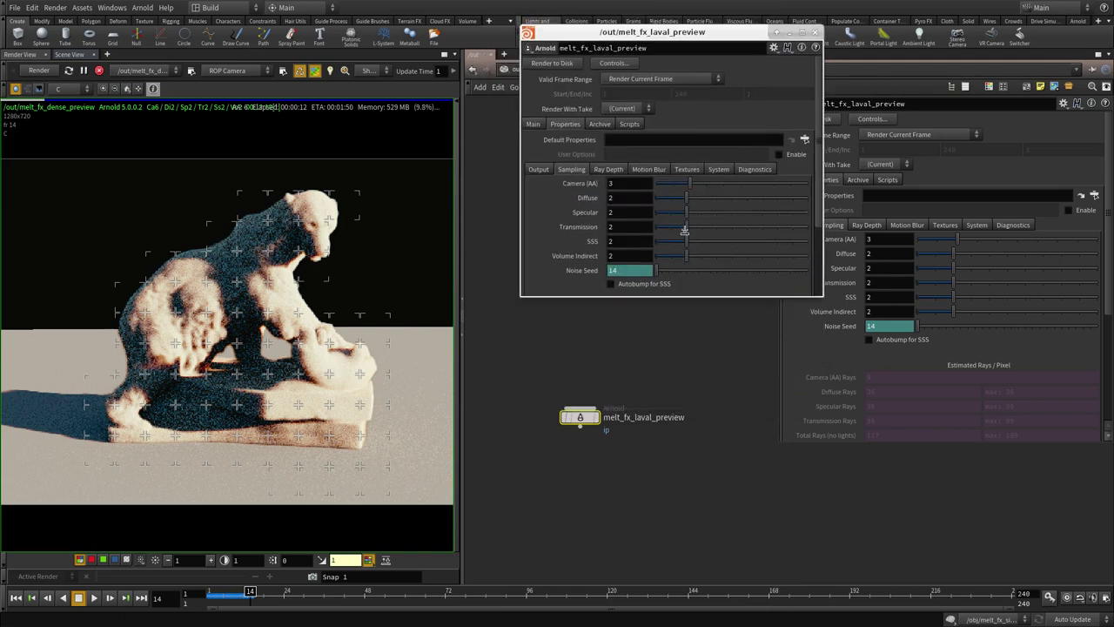
right_click(658, 33)
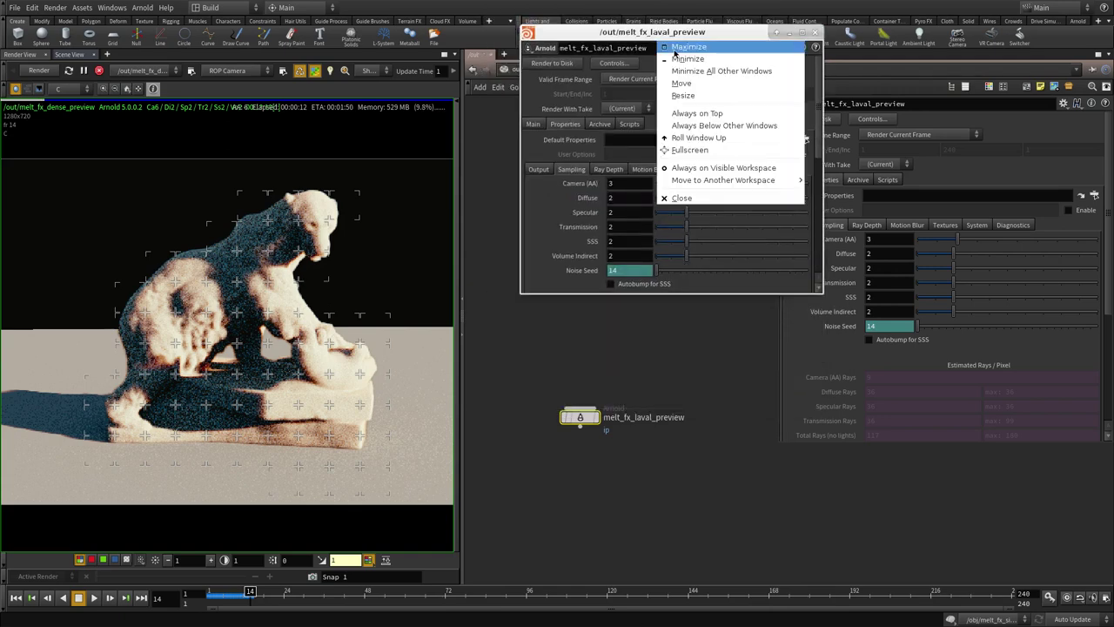
left_click(702, 115)
left_click_drag(685, 264, 200, 135, "alt")
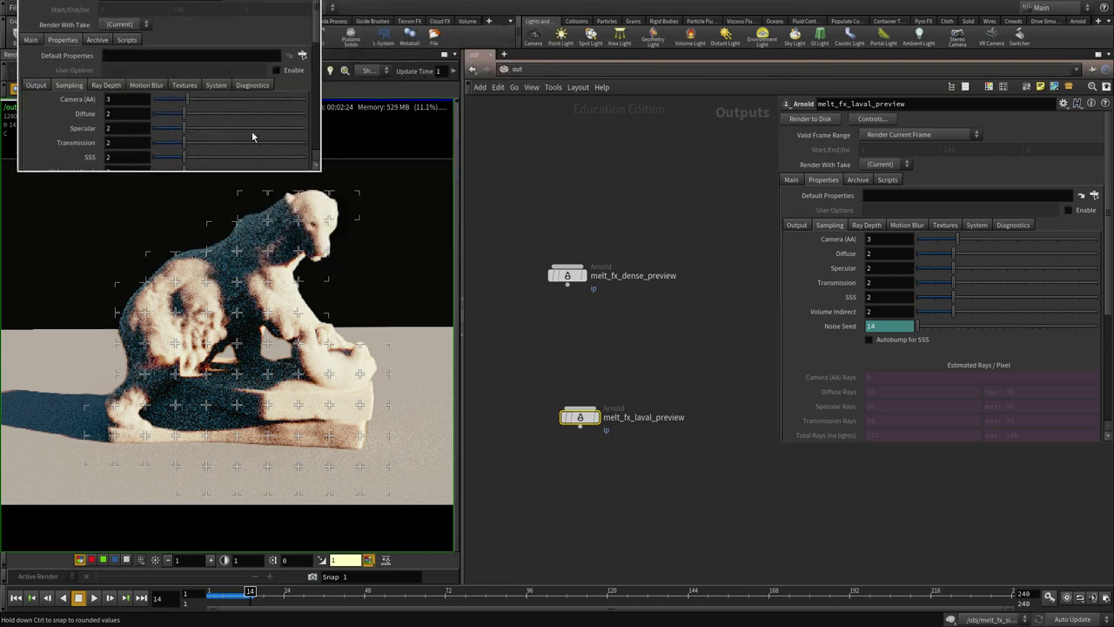
Return to the shader network of melt_fx_lava_volume and show the settings of standard_volume1.
left_click(577, 72)
left_click(590, 149)
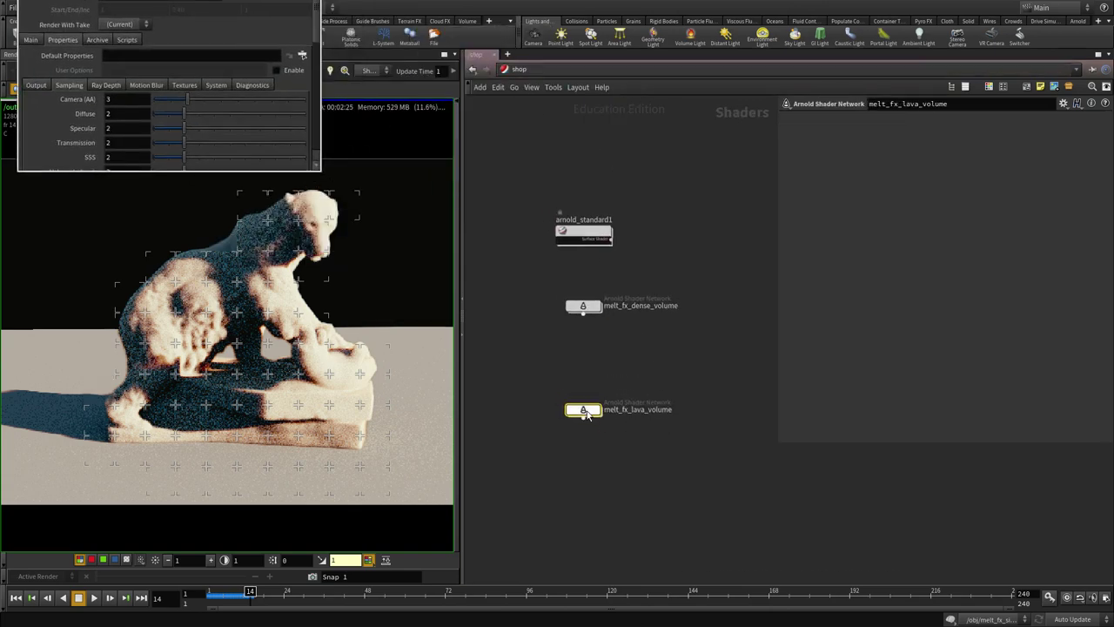
double_click(585, 411)
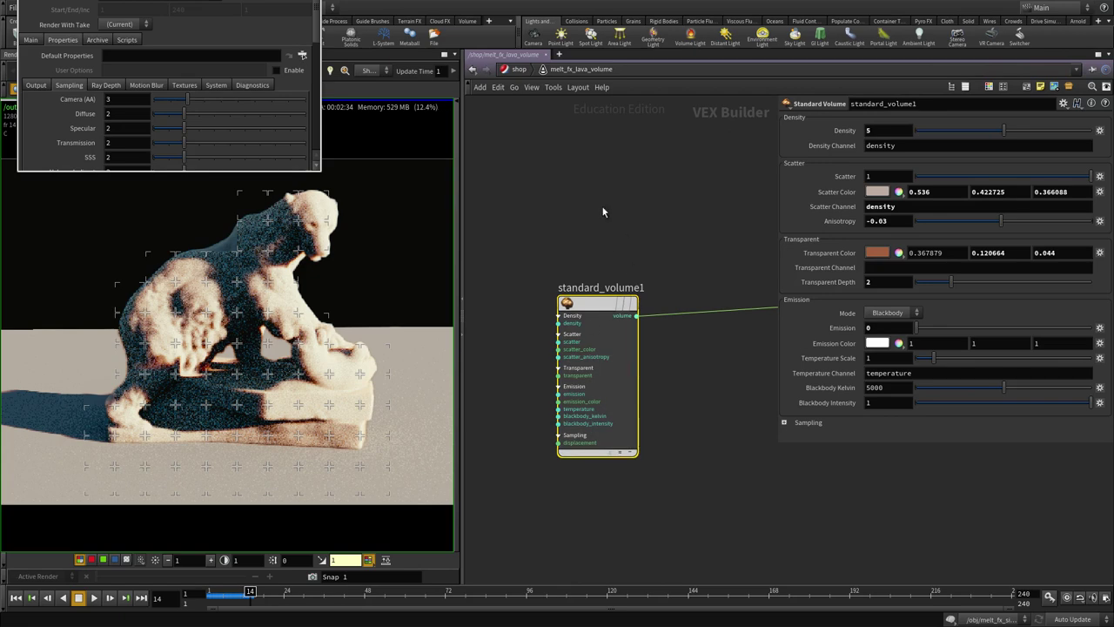
middle_click_drag(571, 186, 582, 233)
Review the main settings of melt_fx_laval_preview and render the scene with that node in the Render View.
left_click_drag(141, 106, 444, 165, "alt")
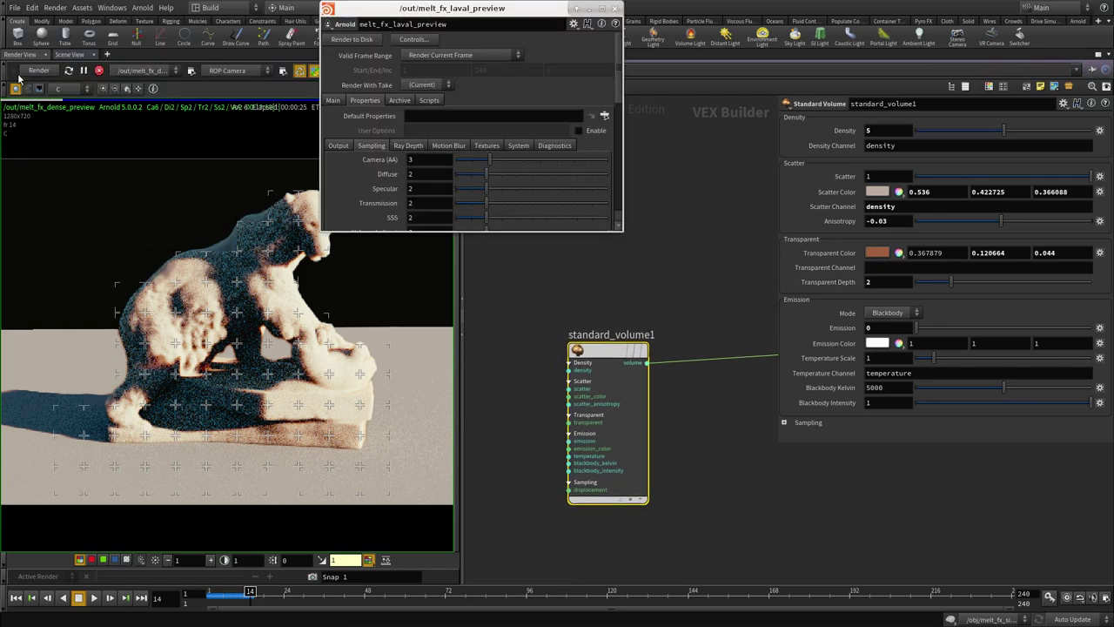
left_click(333, 100)
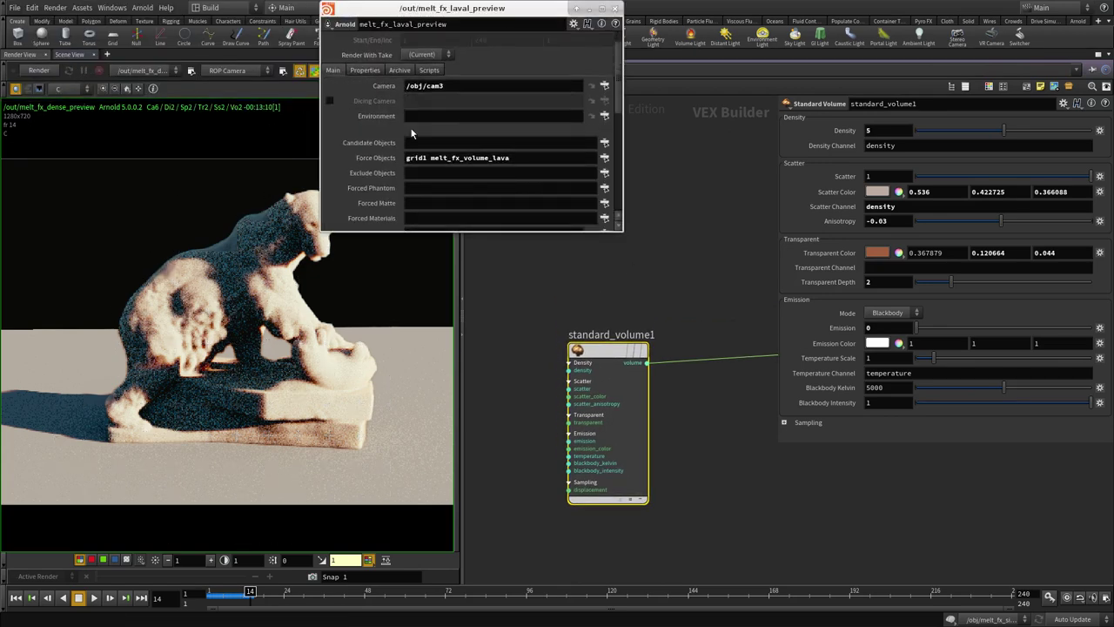
scroll(391, 148, "down", 6)
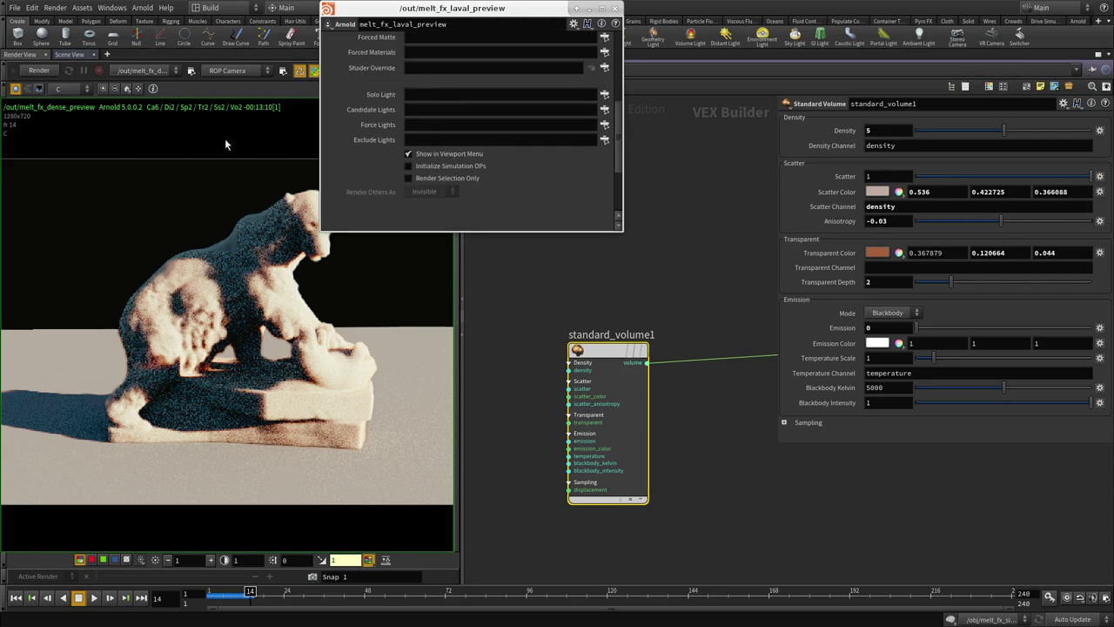
left_click(38, 70)
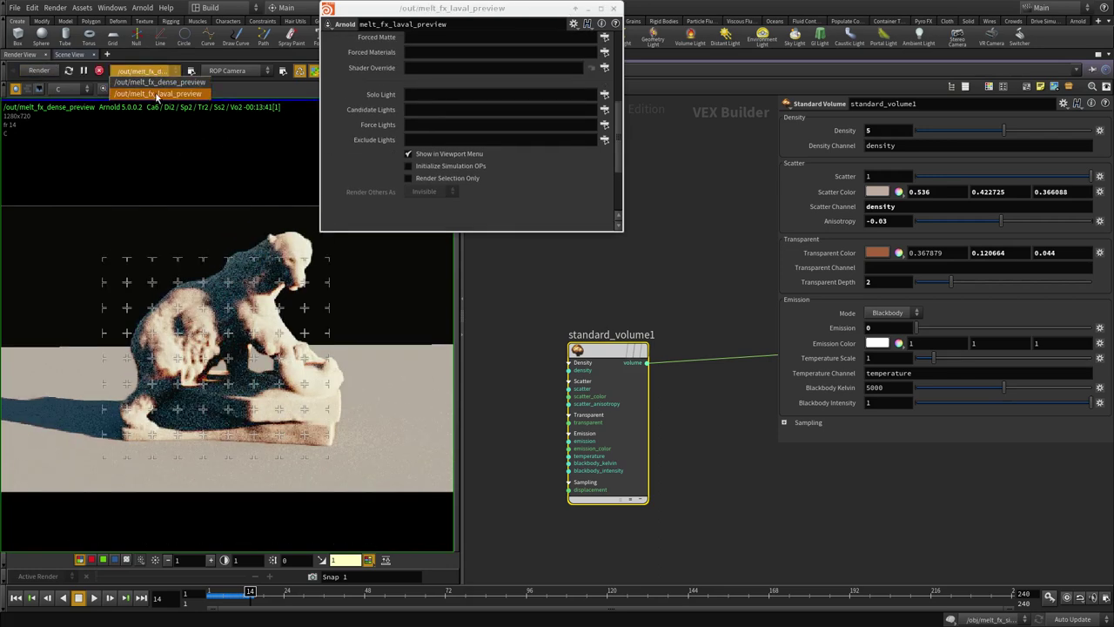
left_click(39, 70)
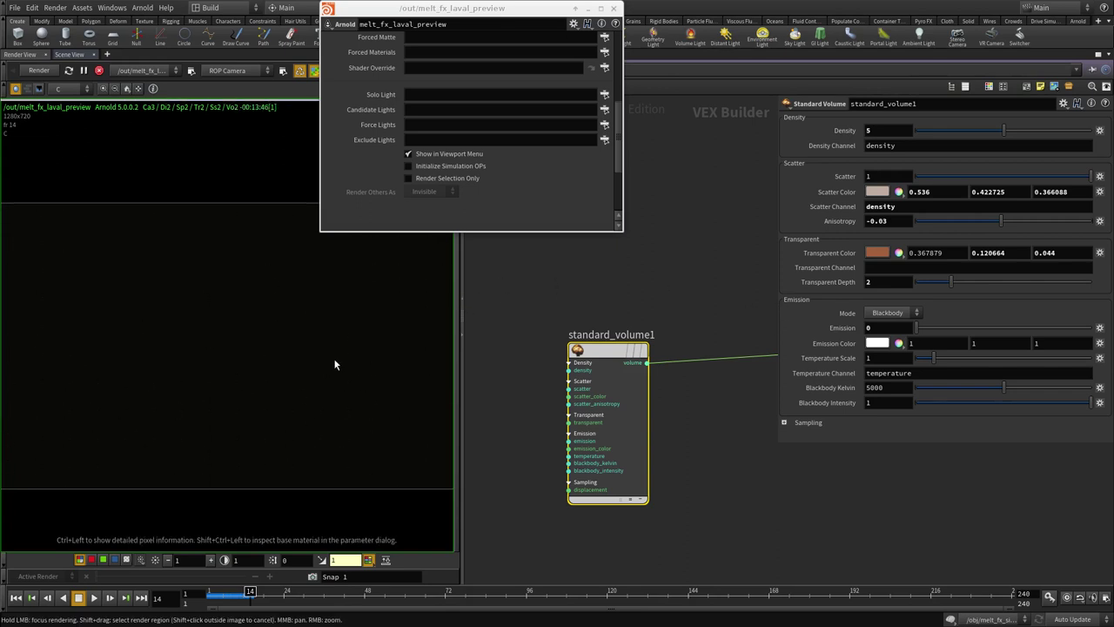
Set the Emission of standard_volume1 to 1 and inspect the glow in the render.
mouse_move(838, 330)
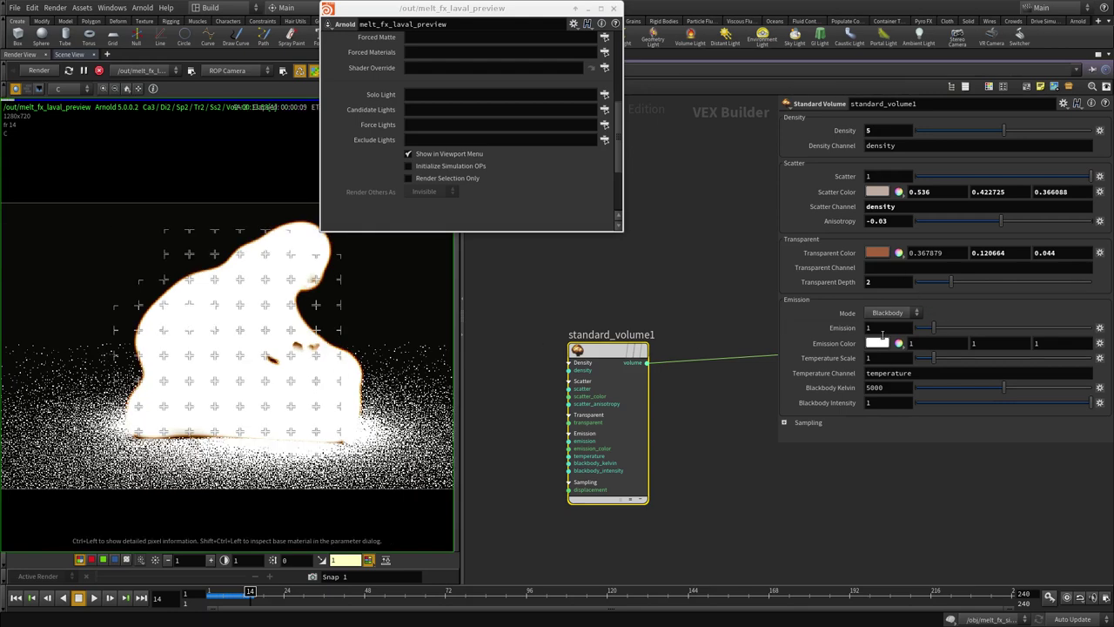
scroll(191, 348, "up", 2)
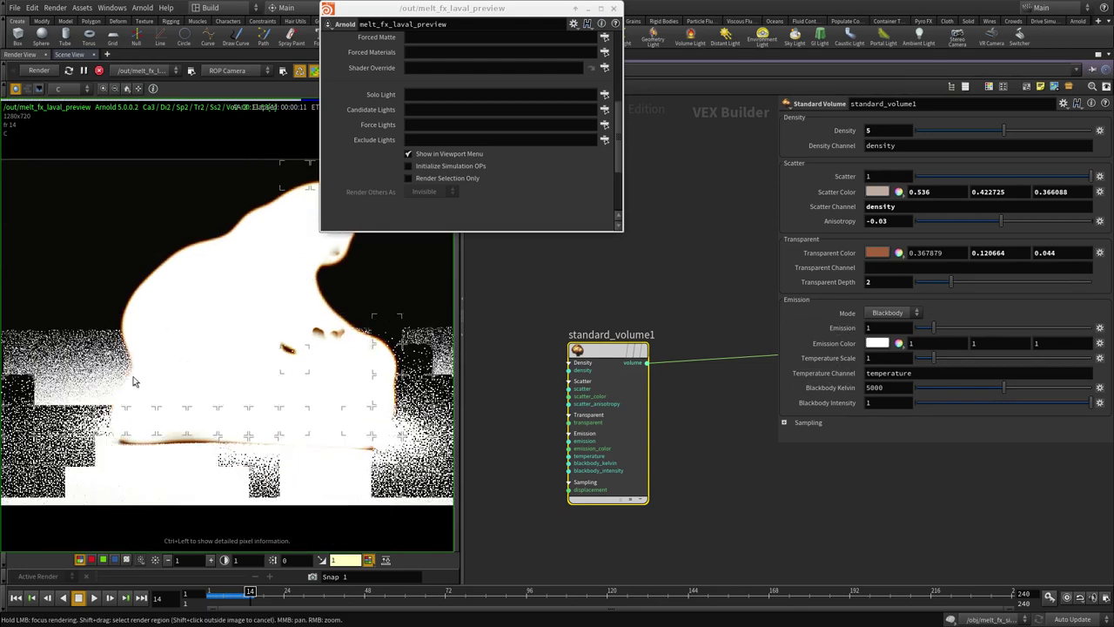
scroll(110, 427, "down", 2)
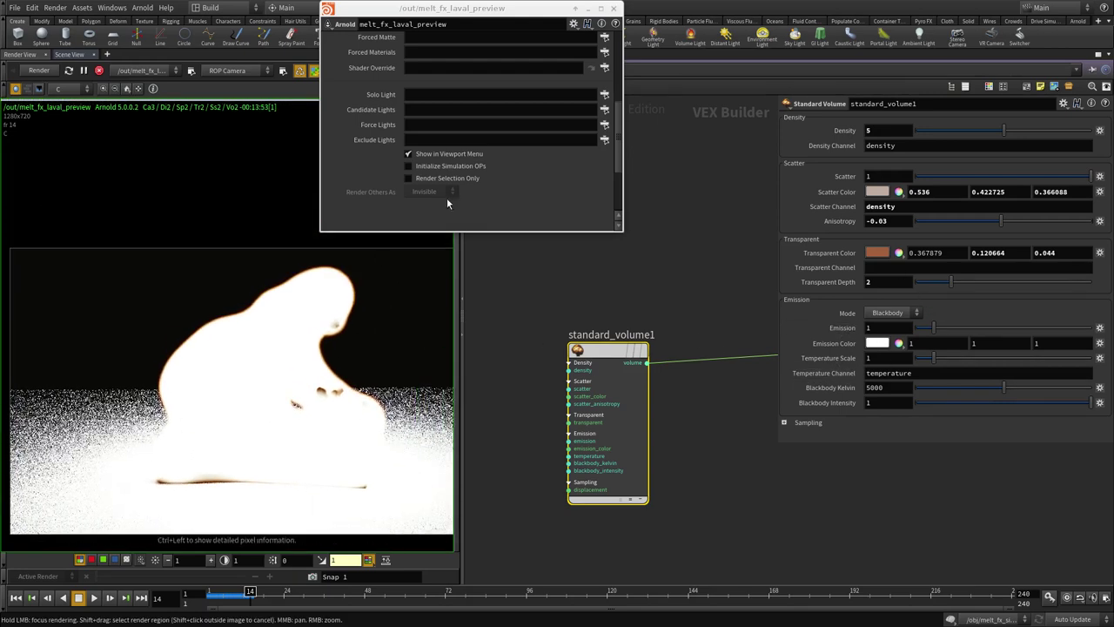
Try a Diffuse ray depth of 0 on melt_fx_laval_preview, then restore it to 1.
left_click_drag(512, 140, 517, 207, "alt")
scroll(506, 225, "up", 6)
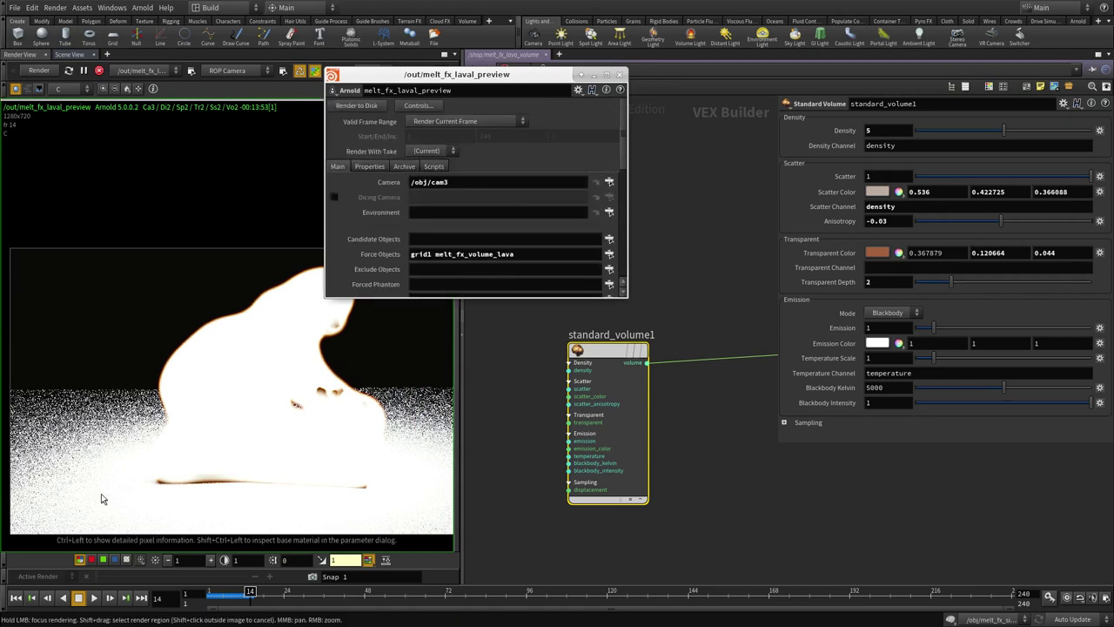
left_click(380, 168)
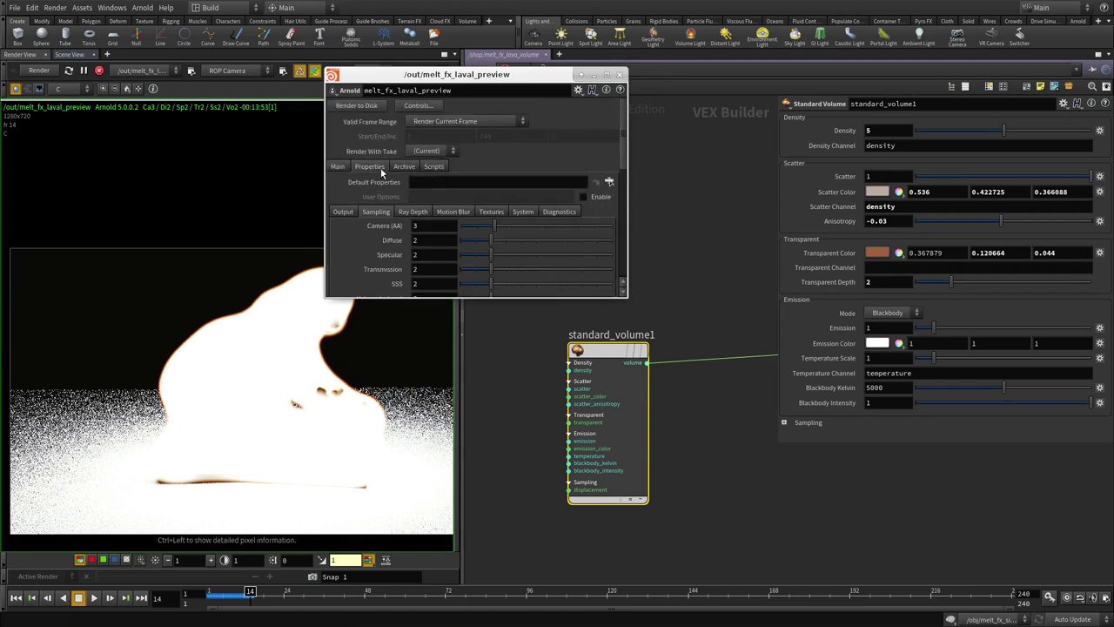
left_click(406, 214)
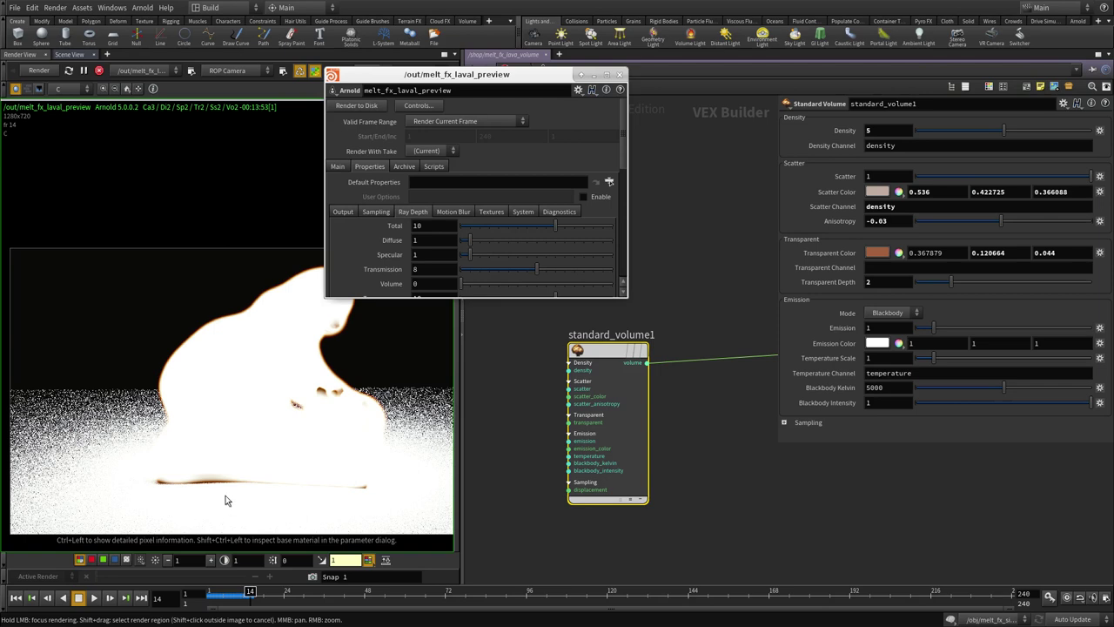
left_click_drag(417, 240, 362, 242)
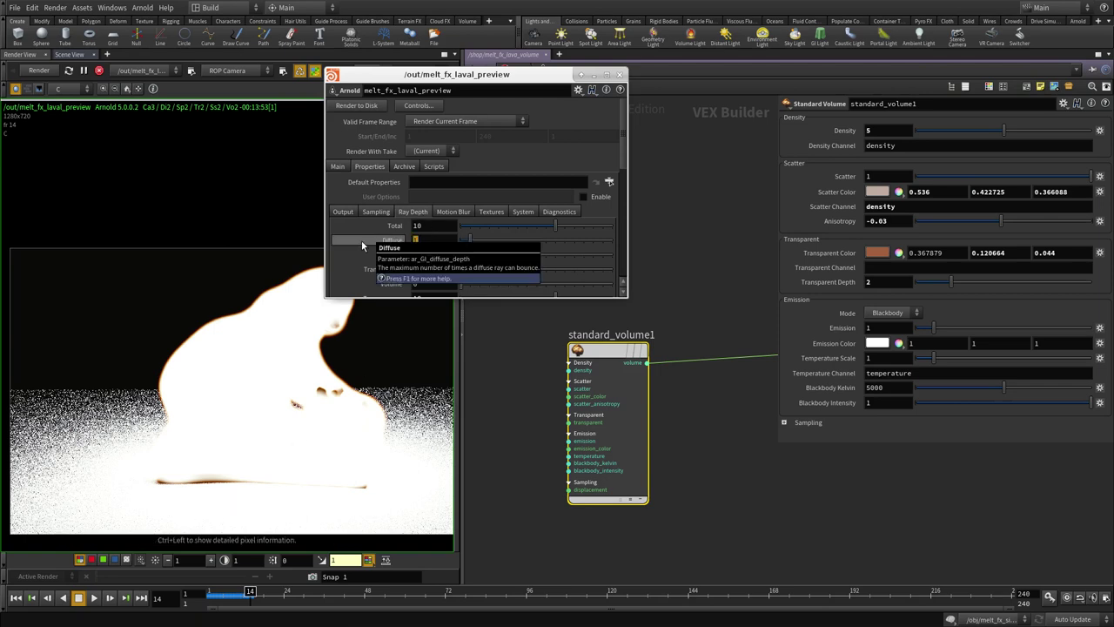
type("0")
key("Return")
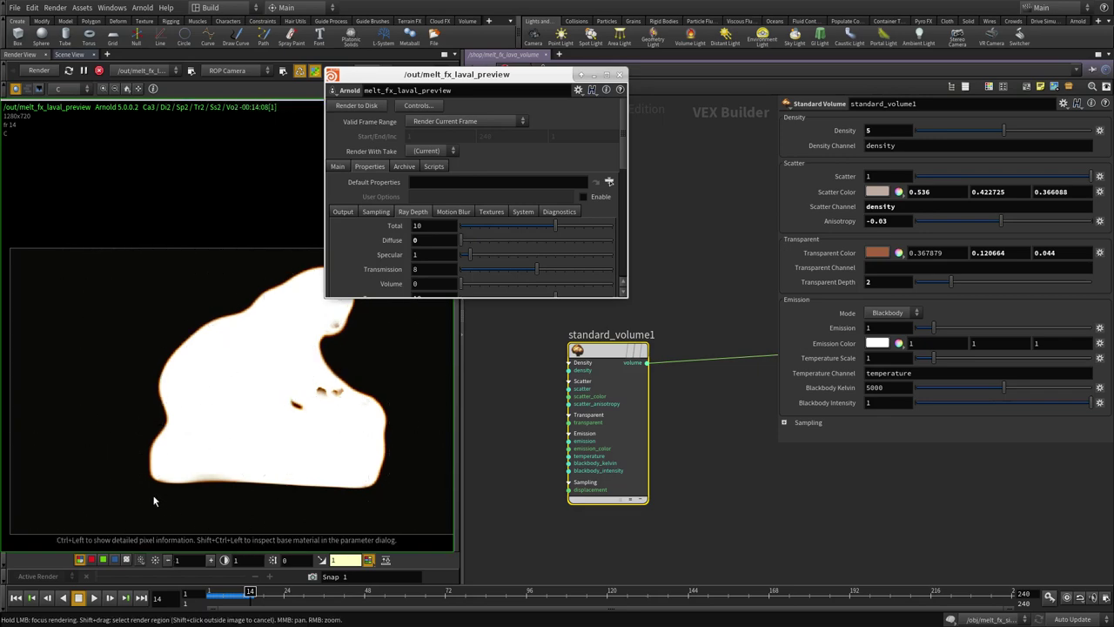
type("1")
key("Return")
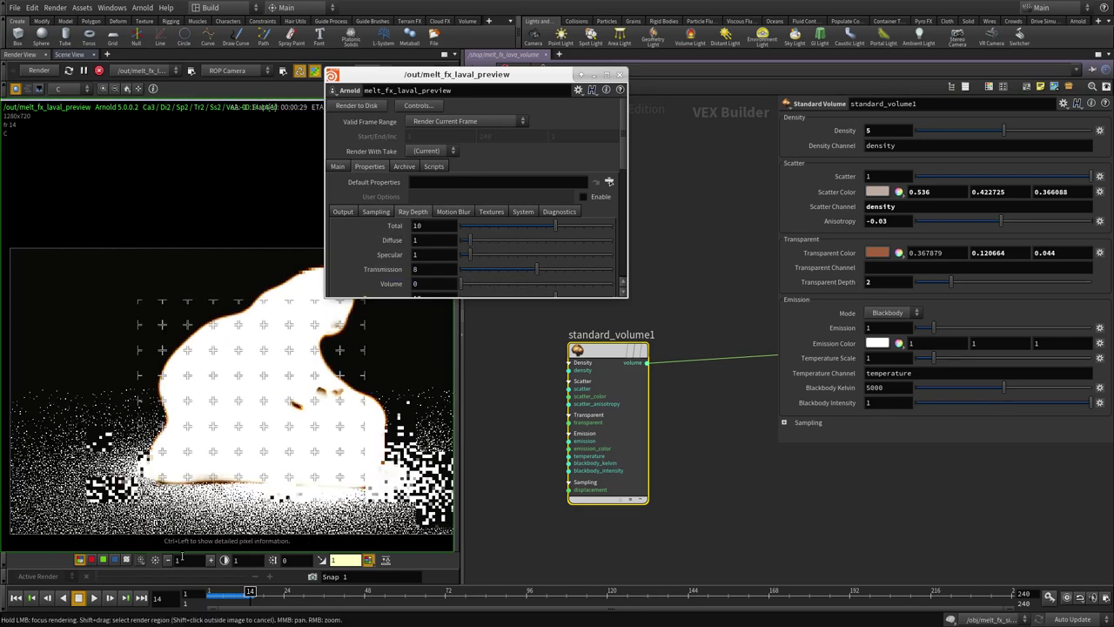
Lower the Render View brightness to about 0.00195 to examine the blown-out emission, then reset it.
left_click(168, 560)
left_click(169, 561)
left_click(169, 560)
left_click(169, 560)
left_click(169, 561)
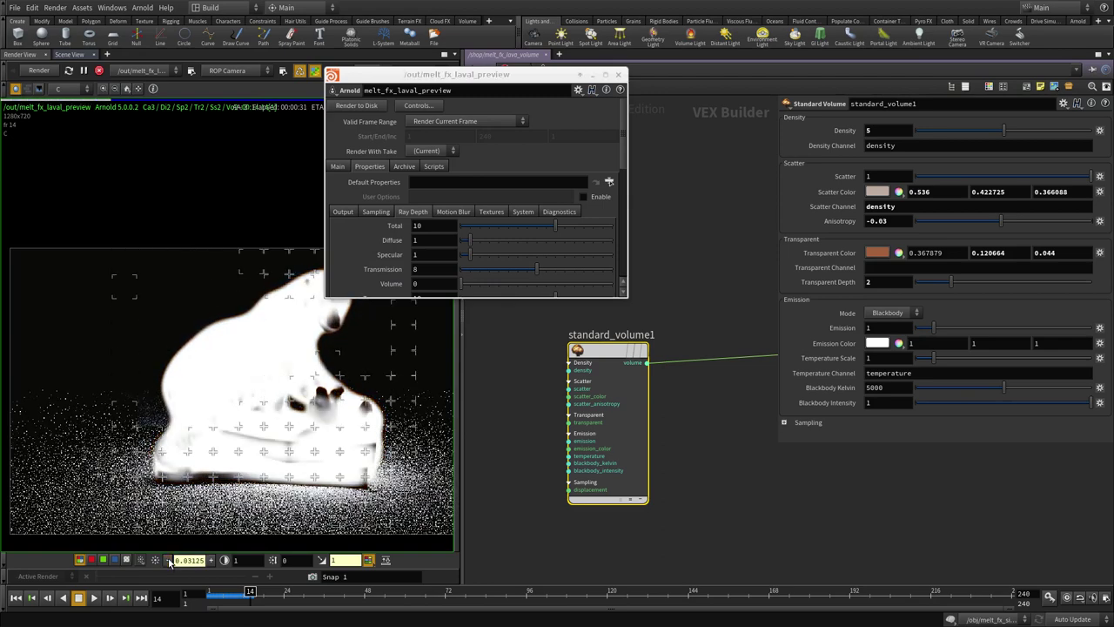
left_click(168, 561)
left_click(169, 560)
left_click(168, 560)
left_click(169, 560)
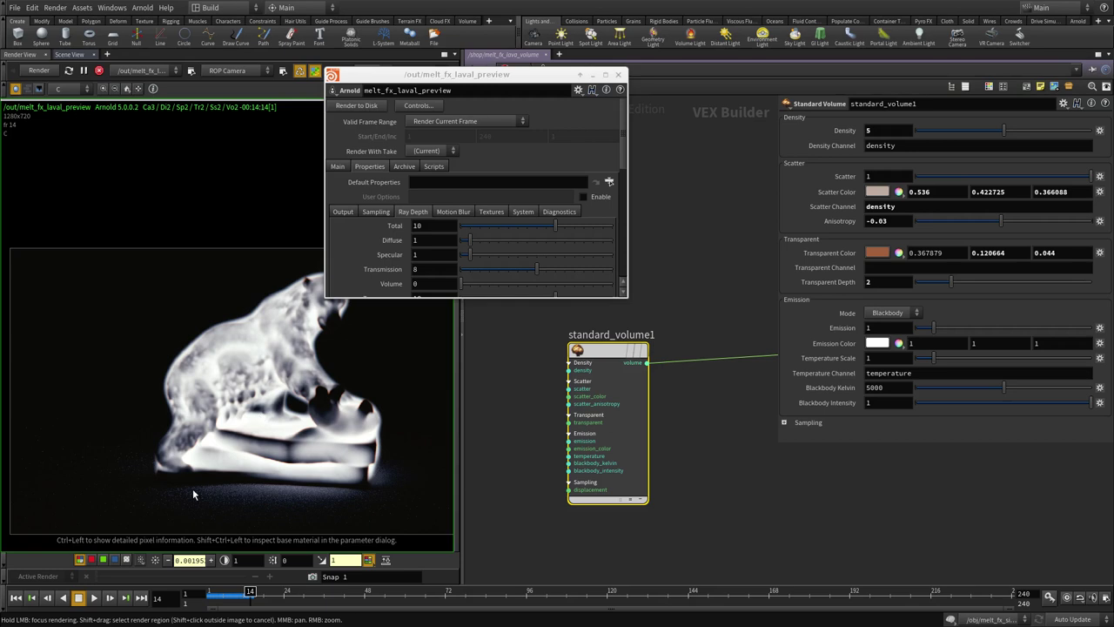
left_click(155, 560)
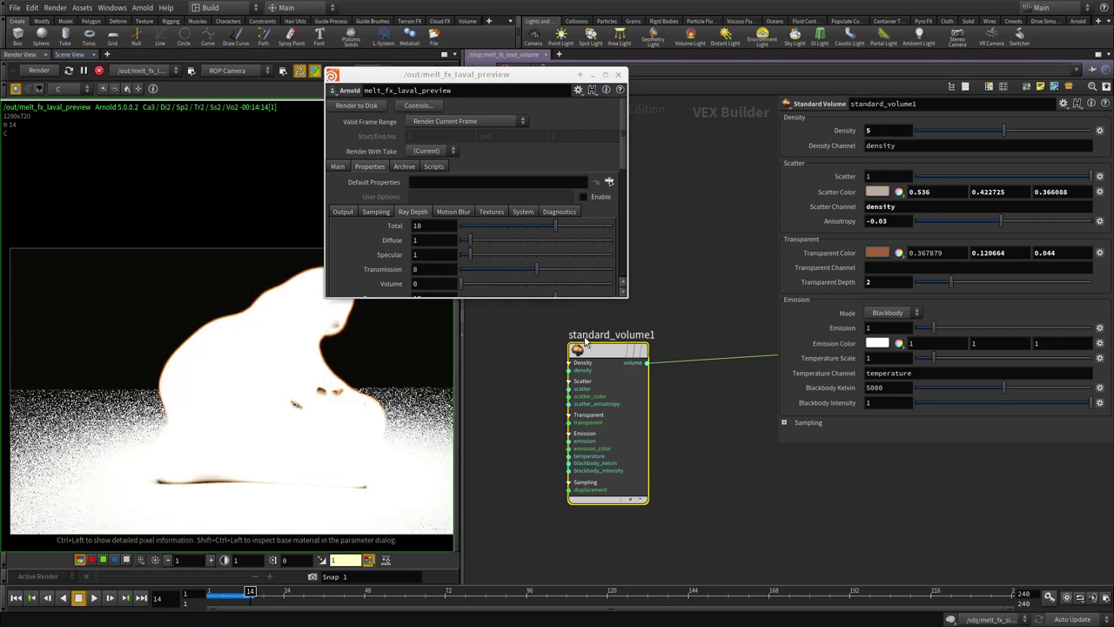
Switch the emission mode of standard_volume1 to Density and inspect the rendered bear up close.
left_click(893, 321)
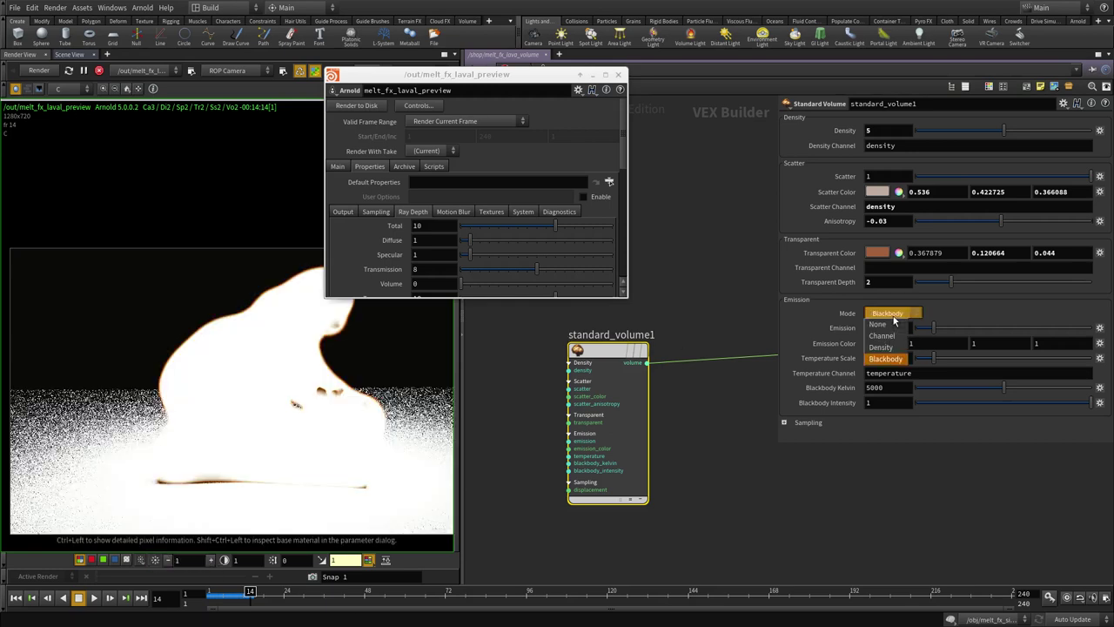
left_click(888, 359)
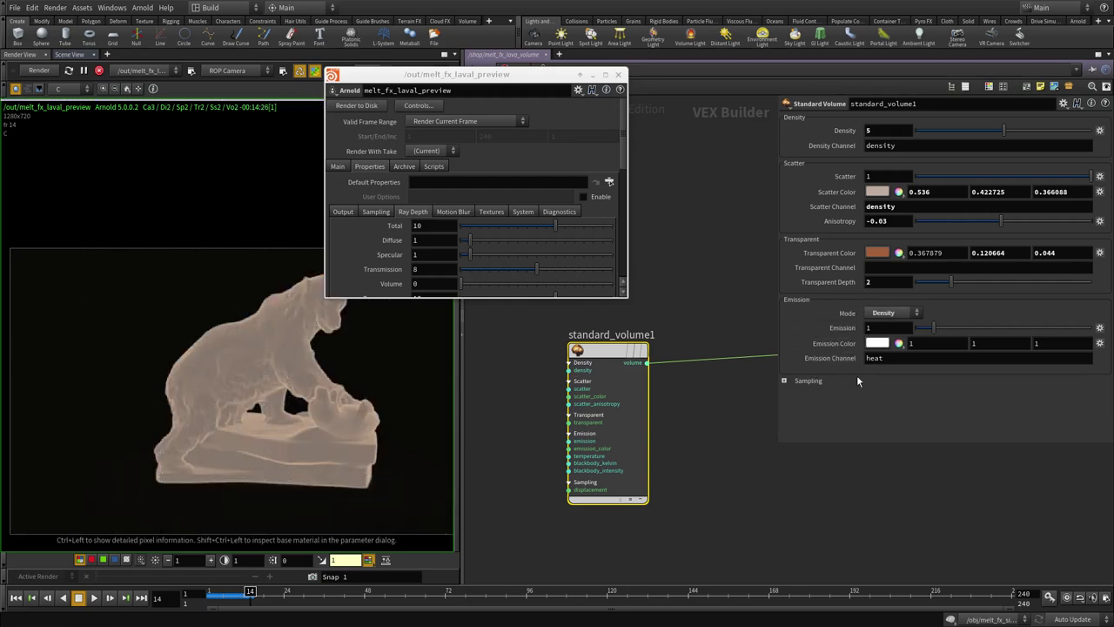
scroll(291, 446, "up", 2)
scroll(291, 443, "up", 1)
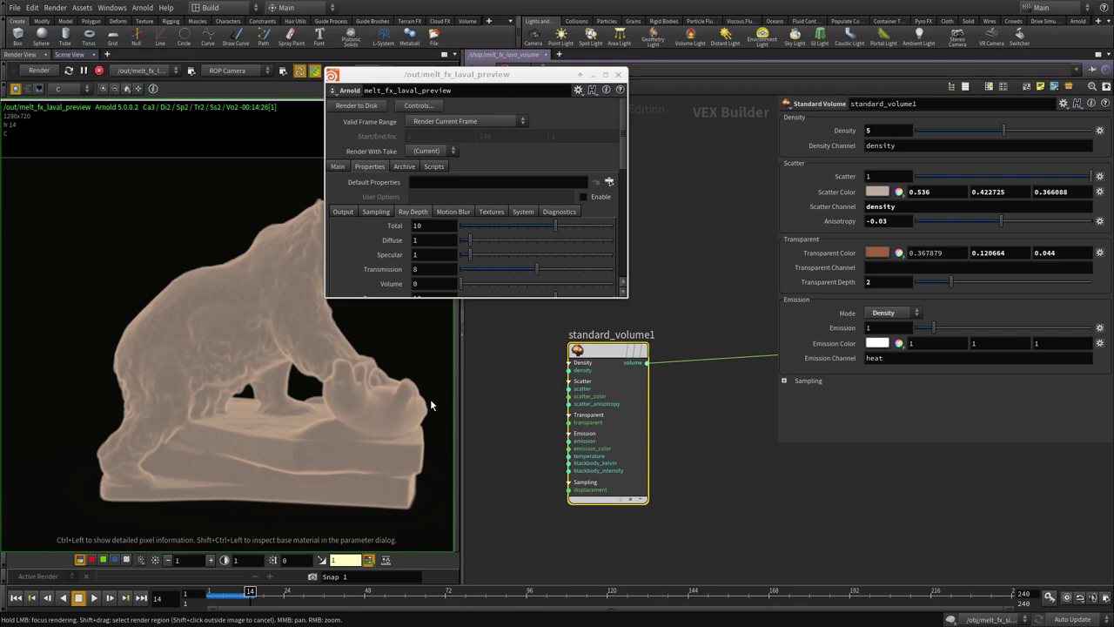
Set the Emission Channel of standard_volume1 to temperature and inspect the glow across the rendered bear.
left_click(915, 360)
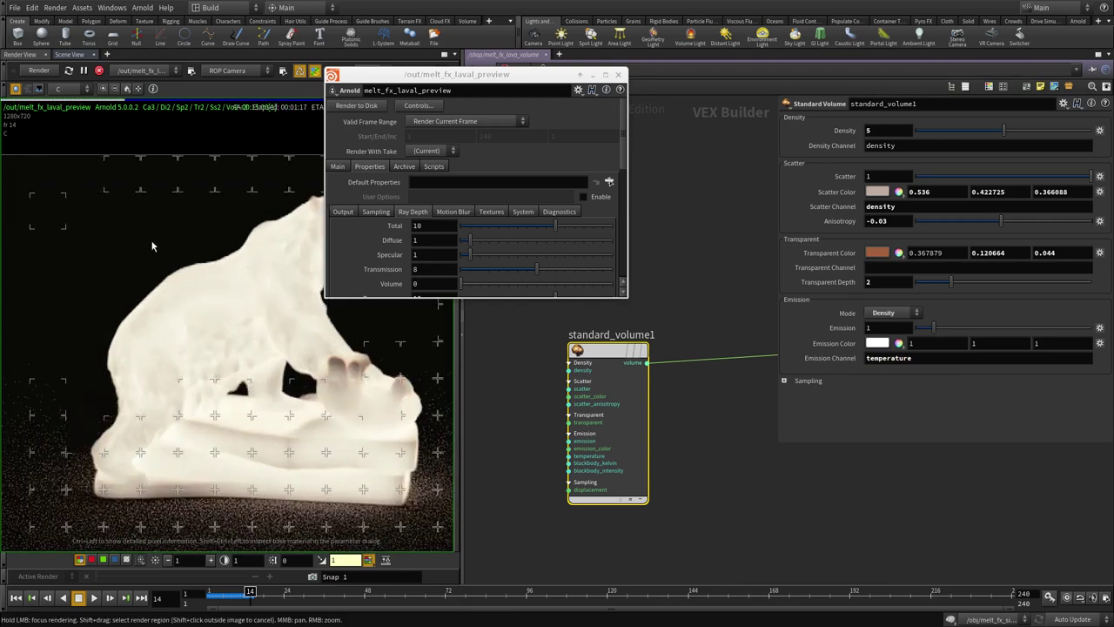
middle_click_drag(244, 418, 190, 346)
scroll(195, 372, "up", 1)
middle_click_drag(121, 394, 140, 407)
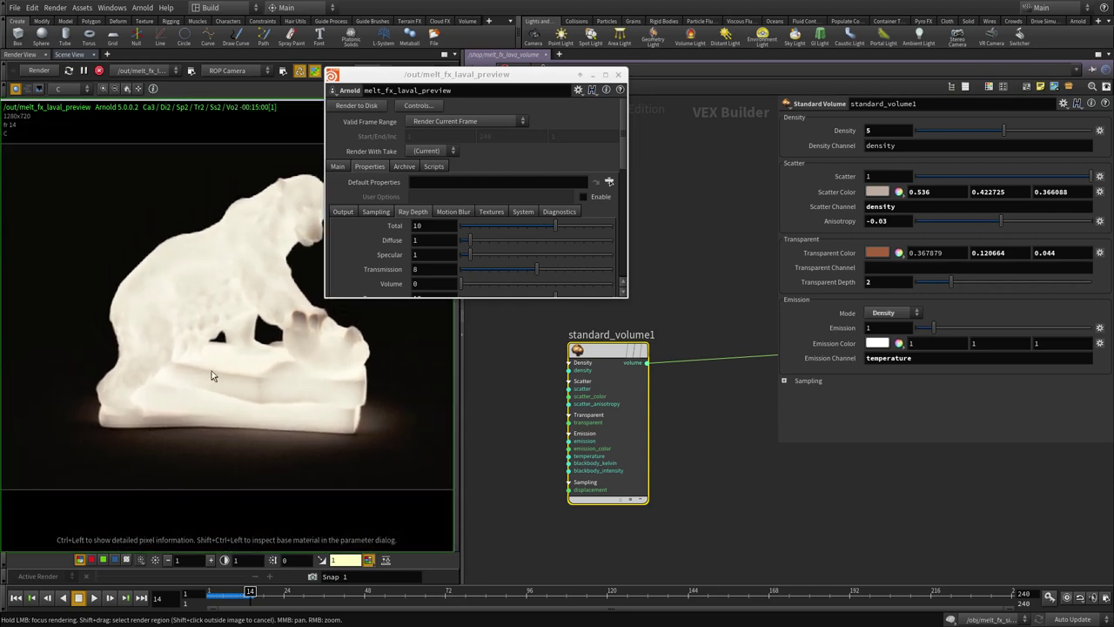
Change the Emission Color of standard_volume1 to a saturated orange of 1, 0.2768, 0.096.
left_click(881, 344)
left_click(741, 247)
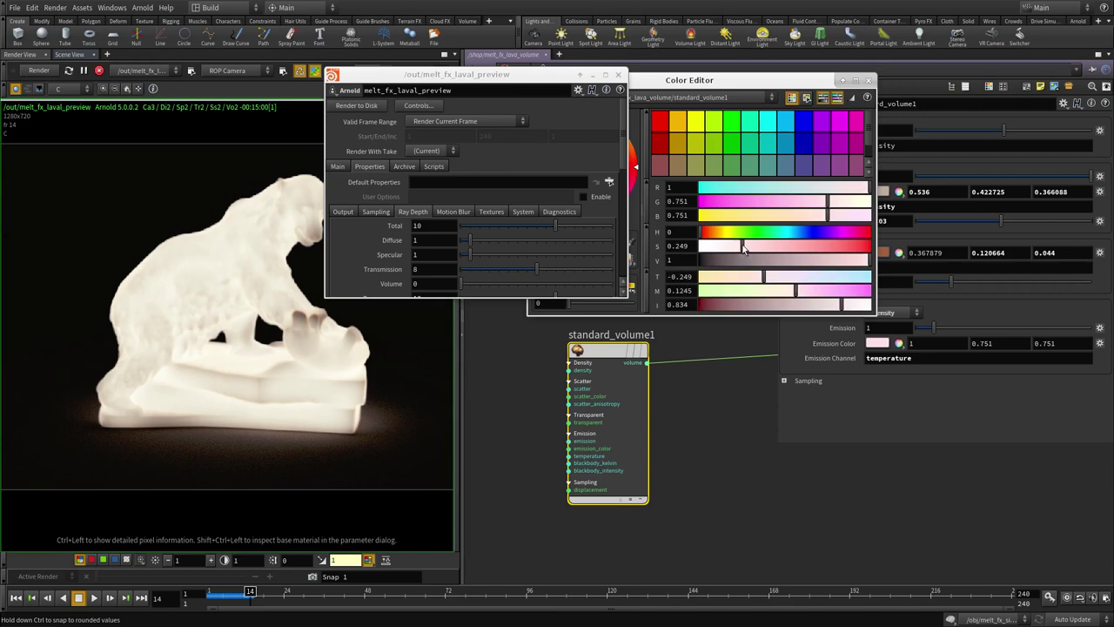
left_click(715, 233)
left_click_drag(766, 248, 856, 252)
left_click(710, 233)
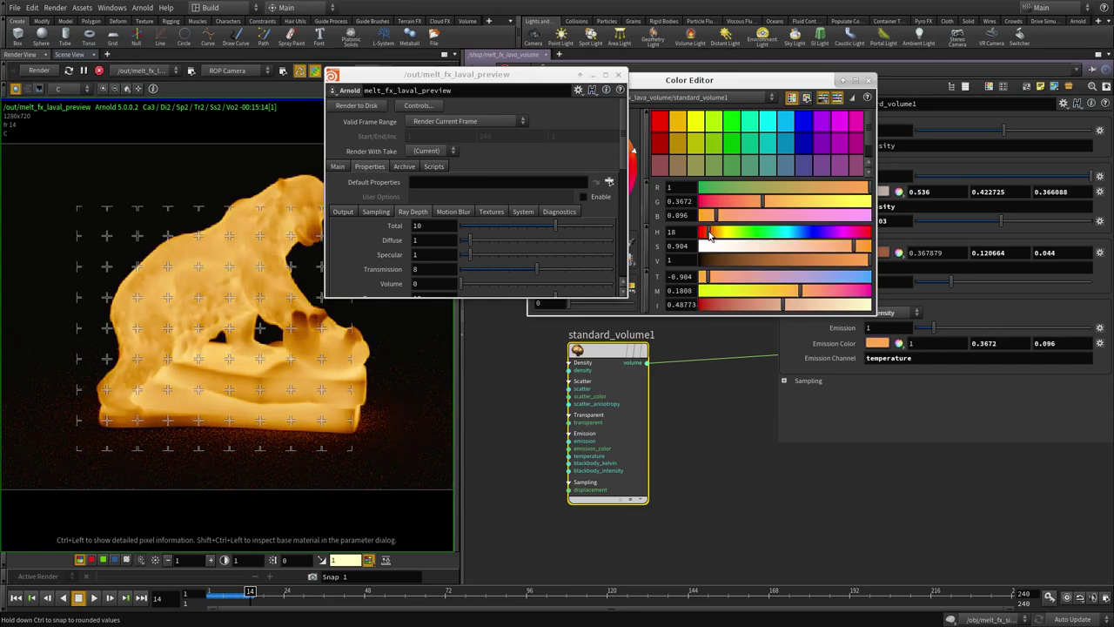
left_click(706, 233)
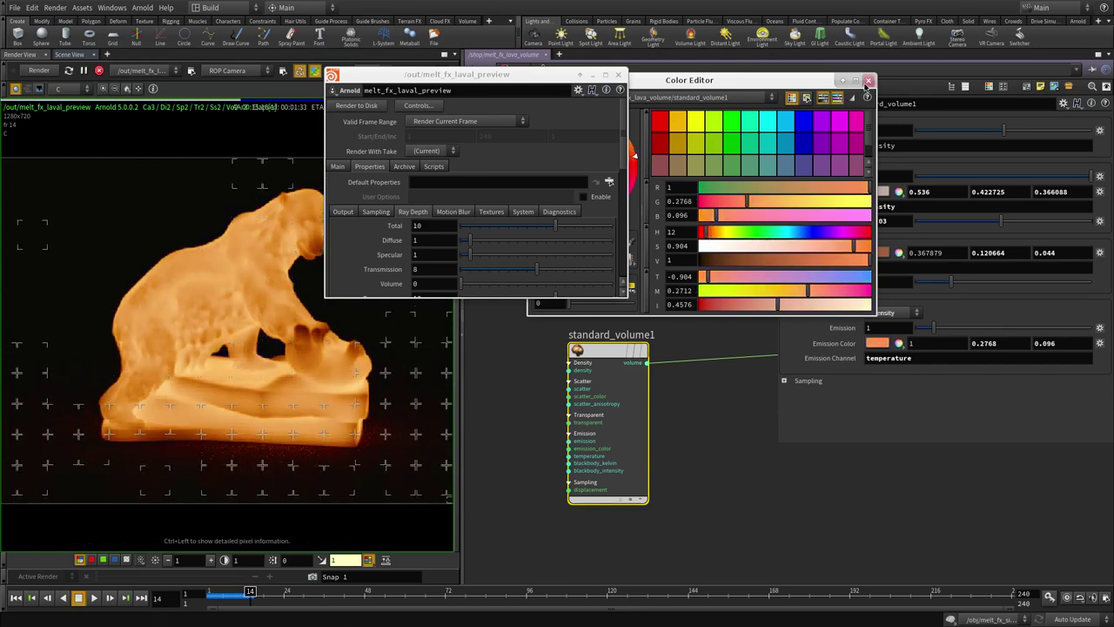
left_click(867, 80)
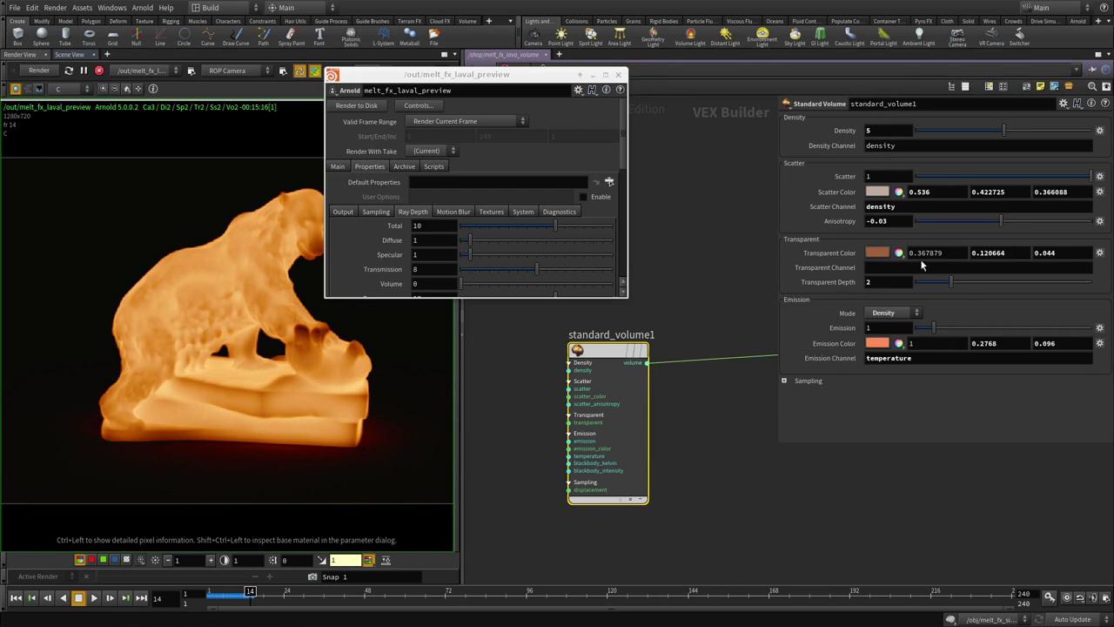
Set the scatter Anisotropy of standard_volume1 to 0 and lower Scatter to about 0.581.
left_click_drag(903, 225, 765, 212)
type("0")
key("Return")
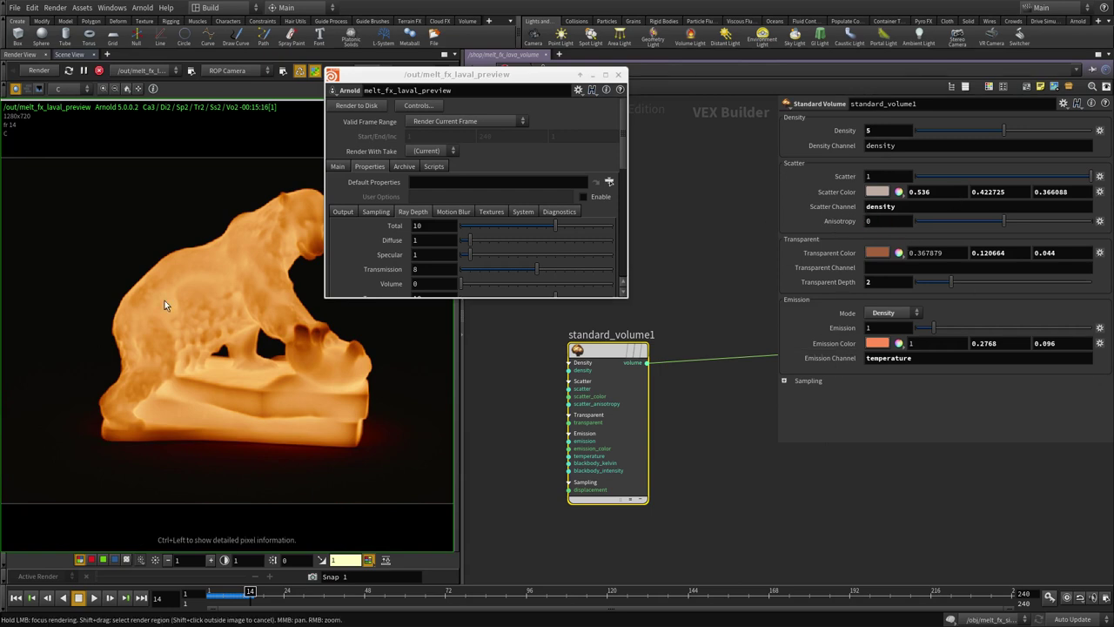
right_click_drag(164, 301, 235, 351)
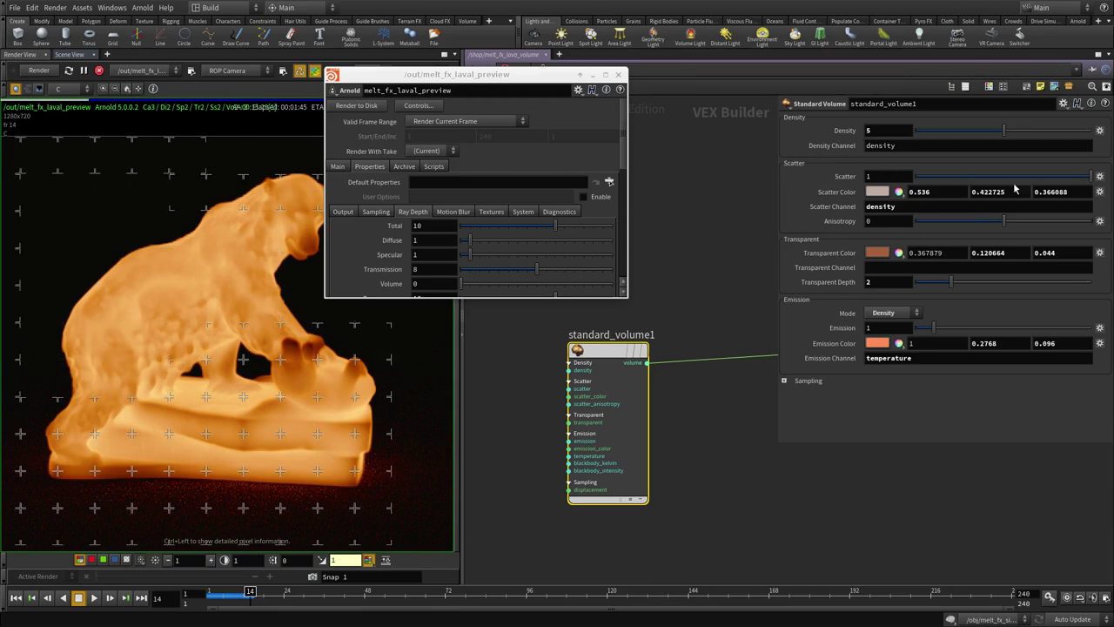
left_click_drag(1014, 177, 942, 177)
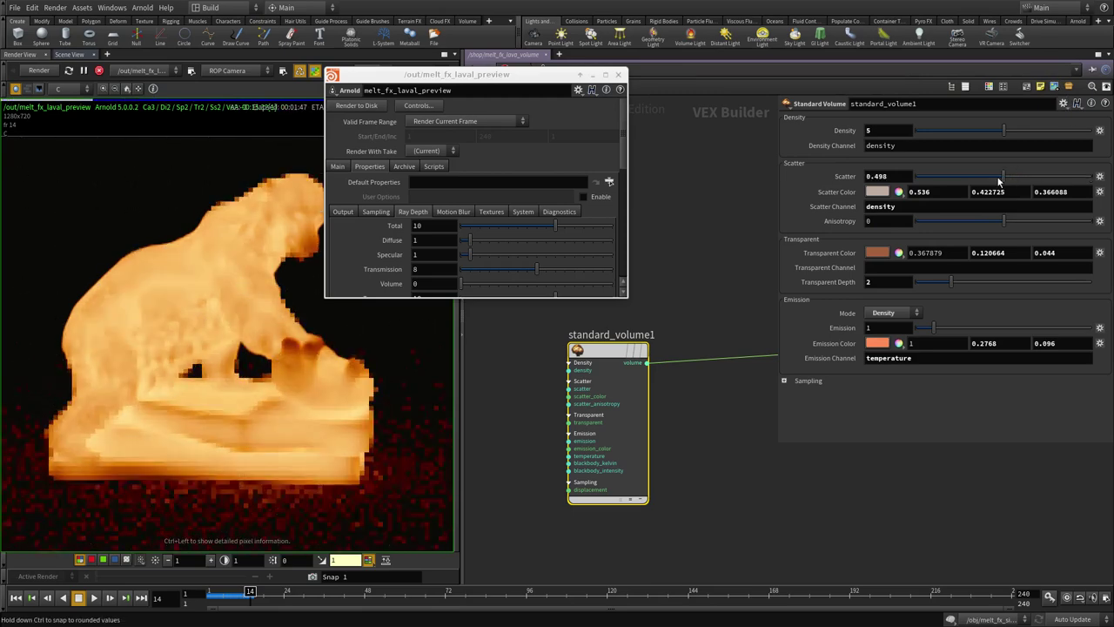
left_click(1019, 177)
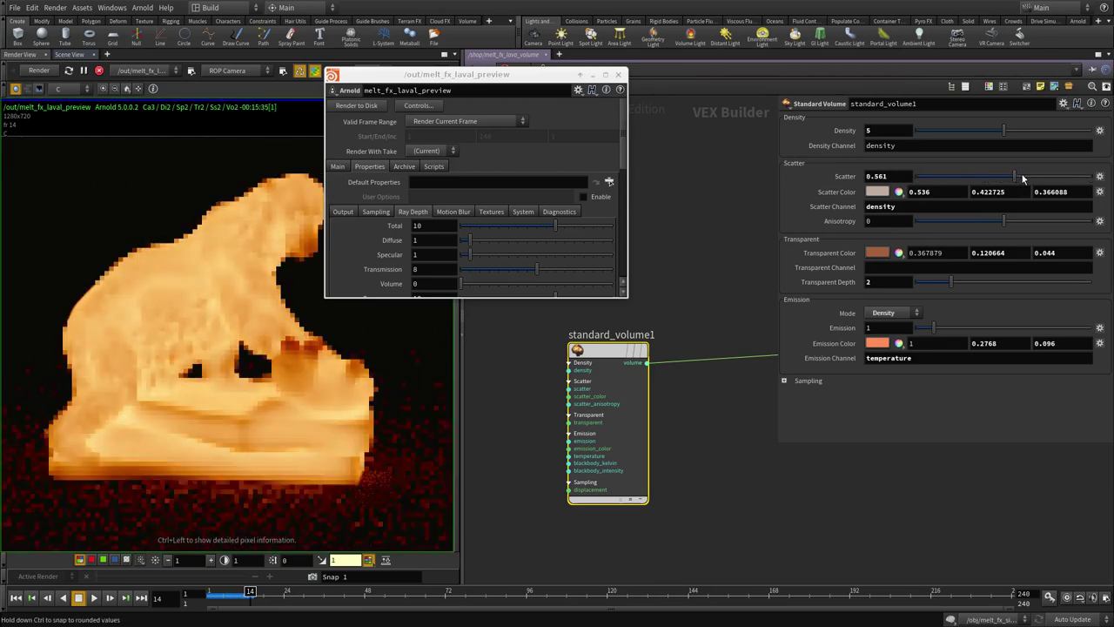
Set the Density of standard_volume1 to 10 and inspect the whole bear in the render.
left_click_drag(873, 131, 776, 126)
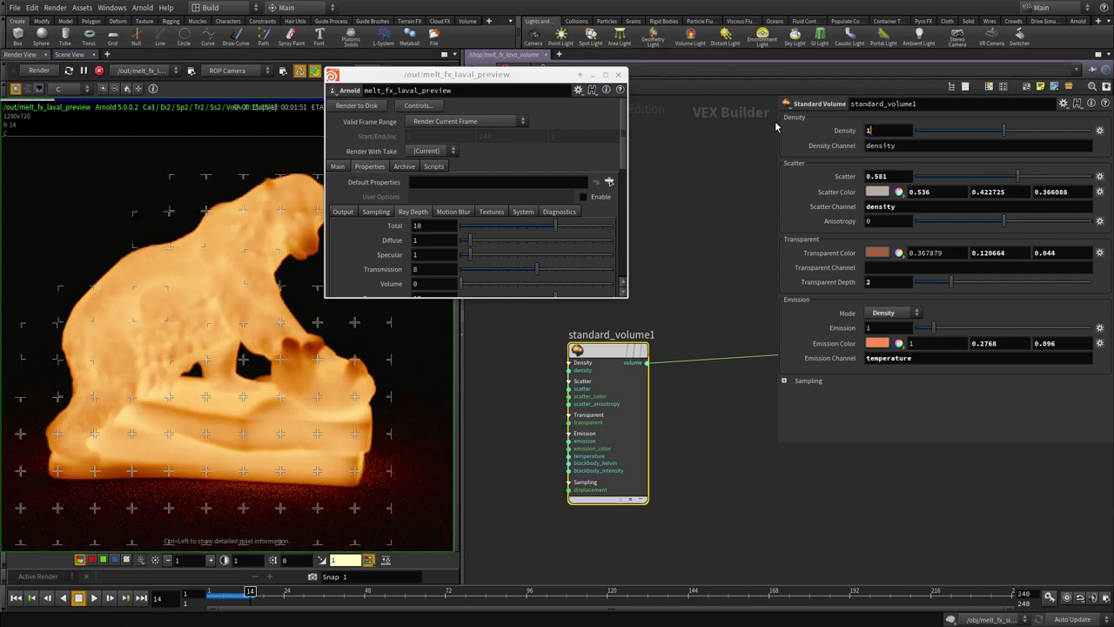
type("10")
key("Return")
scroll(149, 318, "down", 2)
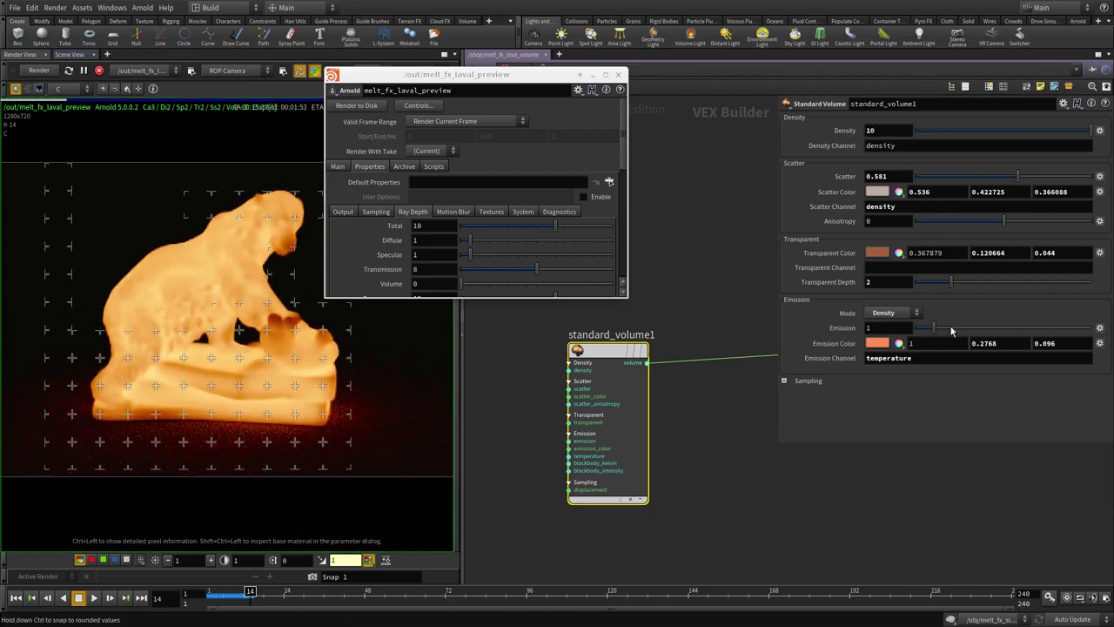
middle_click_drag(171, 323, 177, 332)
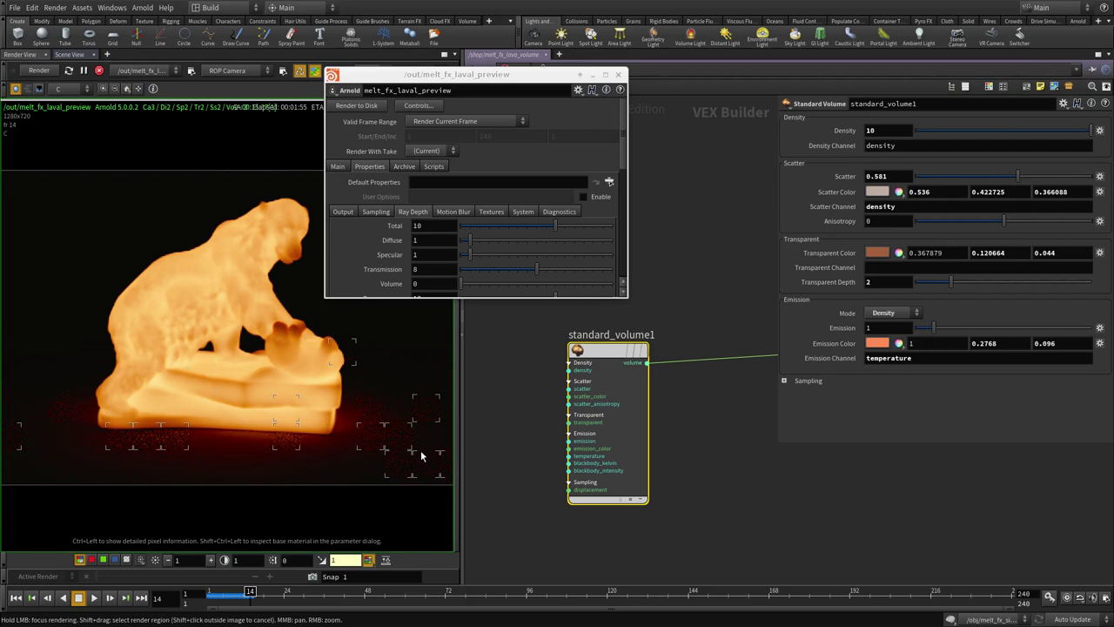
scroll(126, 354, "up", 2)
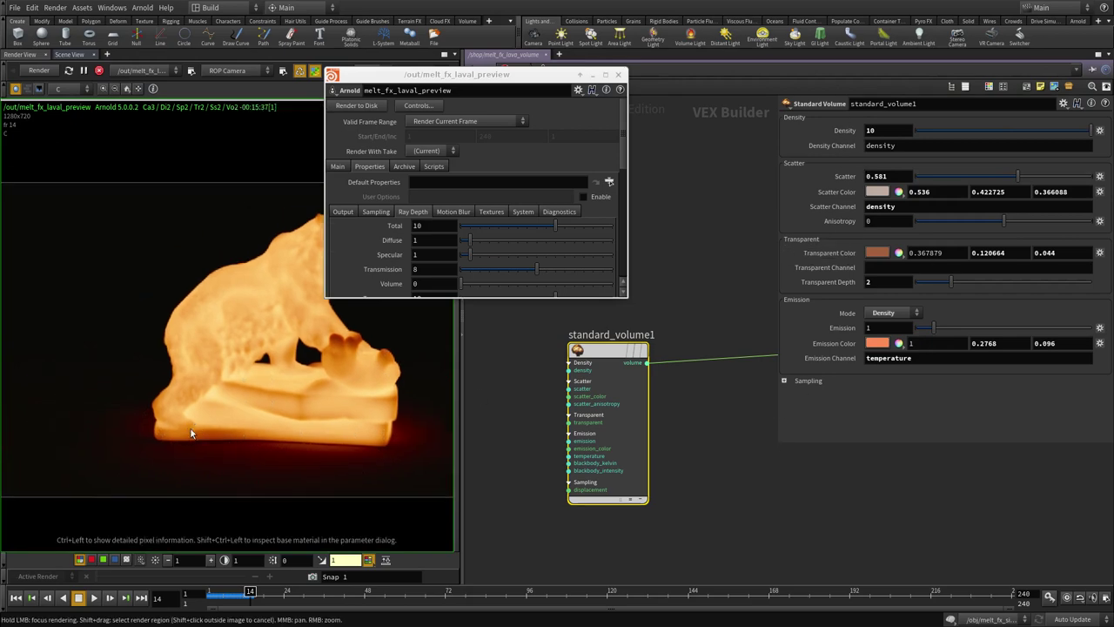
Render the melted shape at frame 48 and try an Emission of 10.
left_click(367, 595)
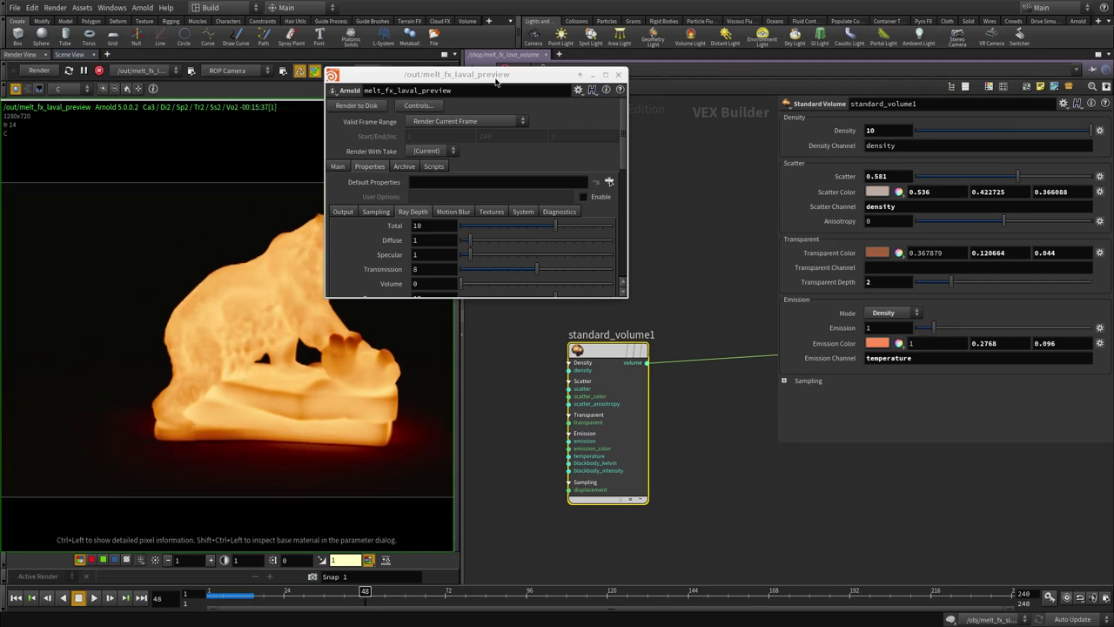
left_click_drag(485, 73, 699, 36)
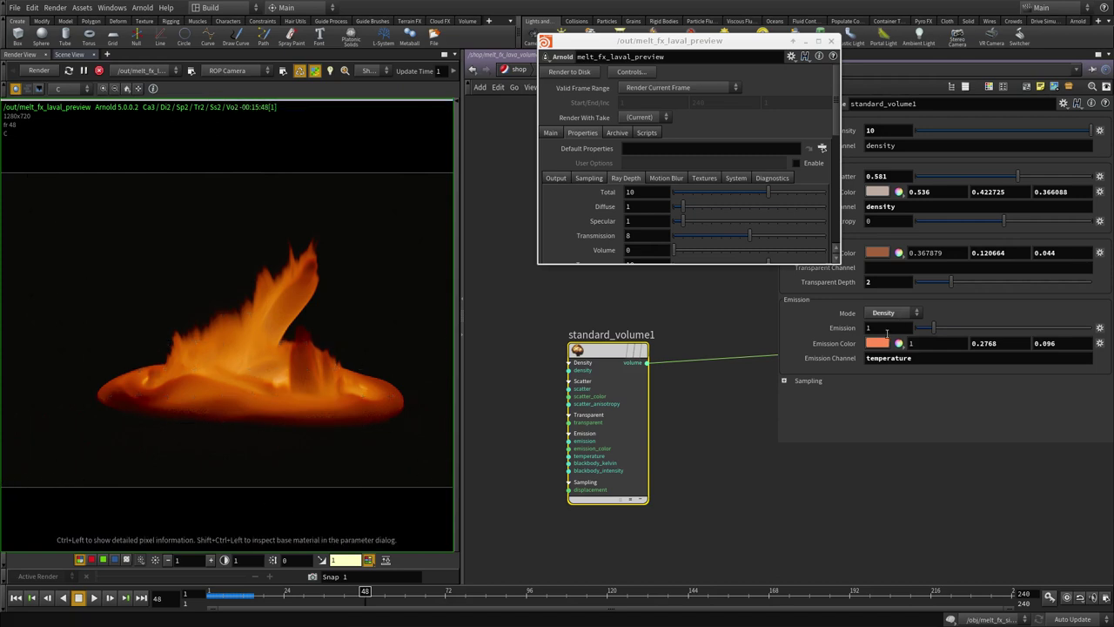
type("10")
key("Return")
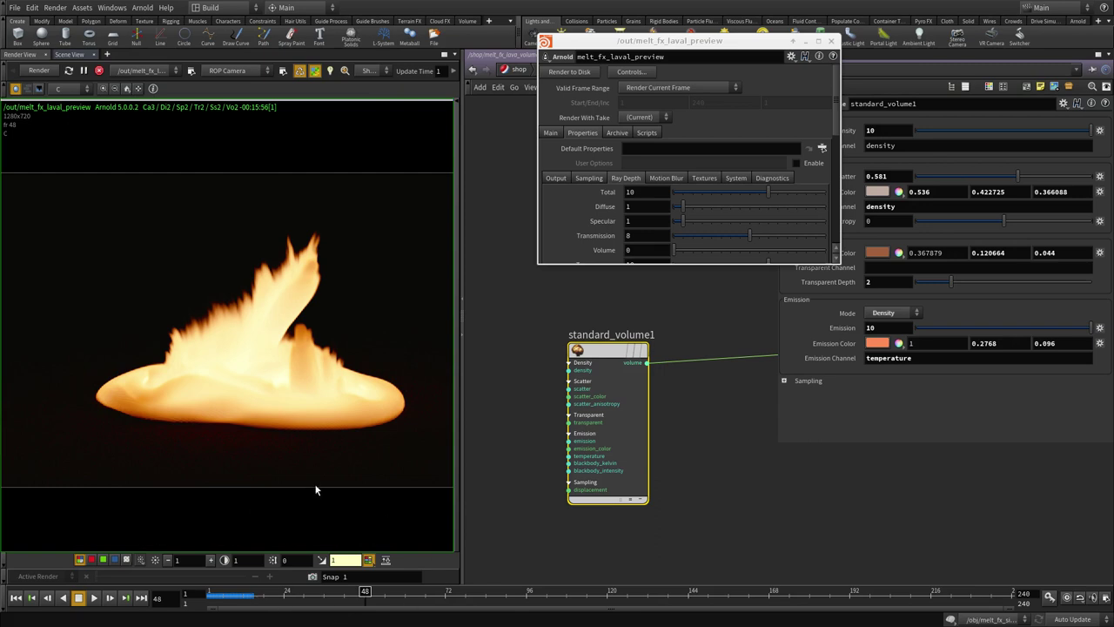
Set an Emission keyframe of 0.5 on standard_volume1 at frame 24.
left_click(285, 591)
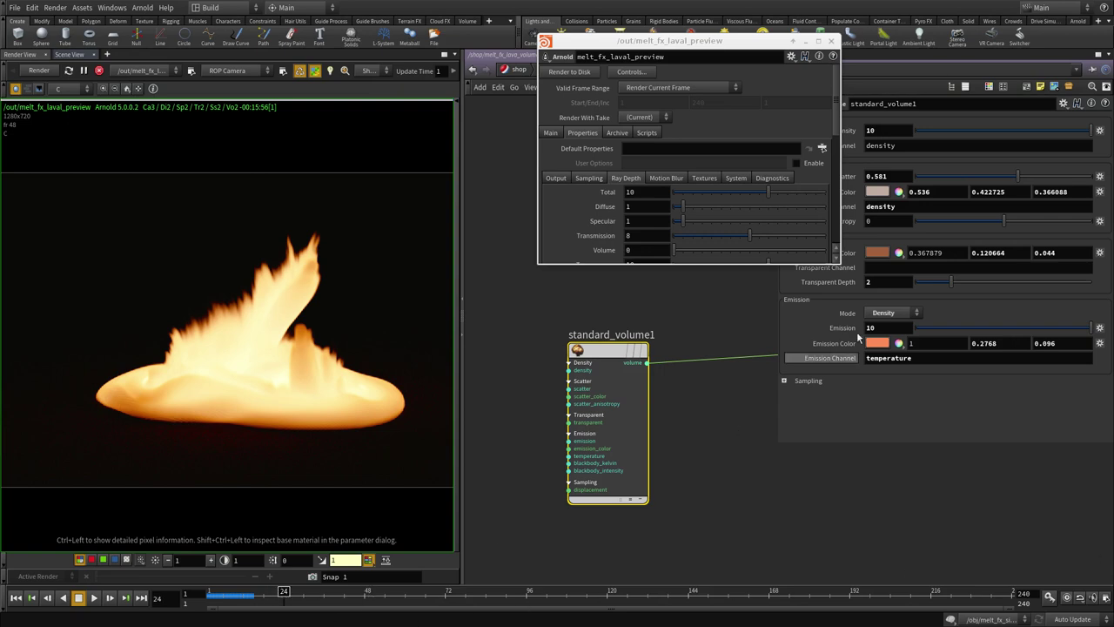
type(".5")
key("Return")
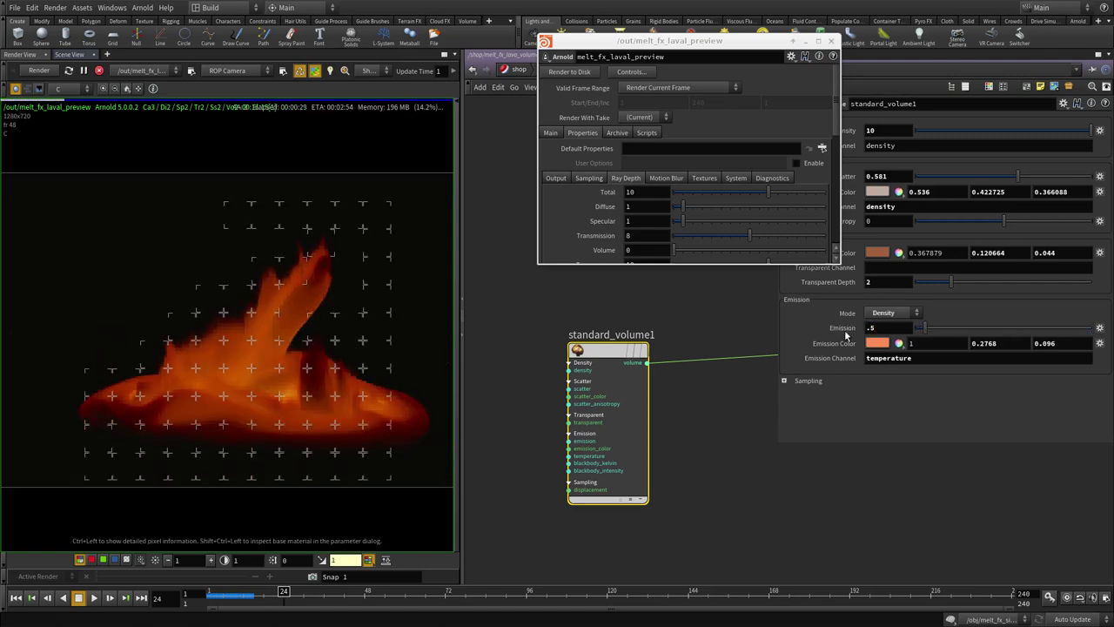
left_click(844, 330, "alt")
Set an Emission keyframe of 0.1 at frame 1 and render the bear at frame 2.
left_click_drag(249, 601, 177, 593)
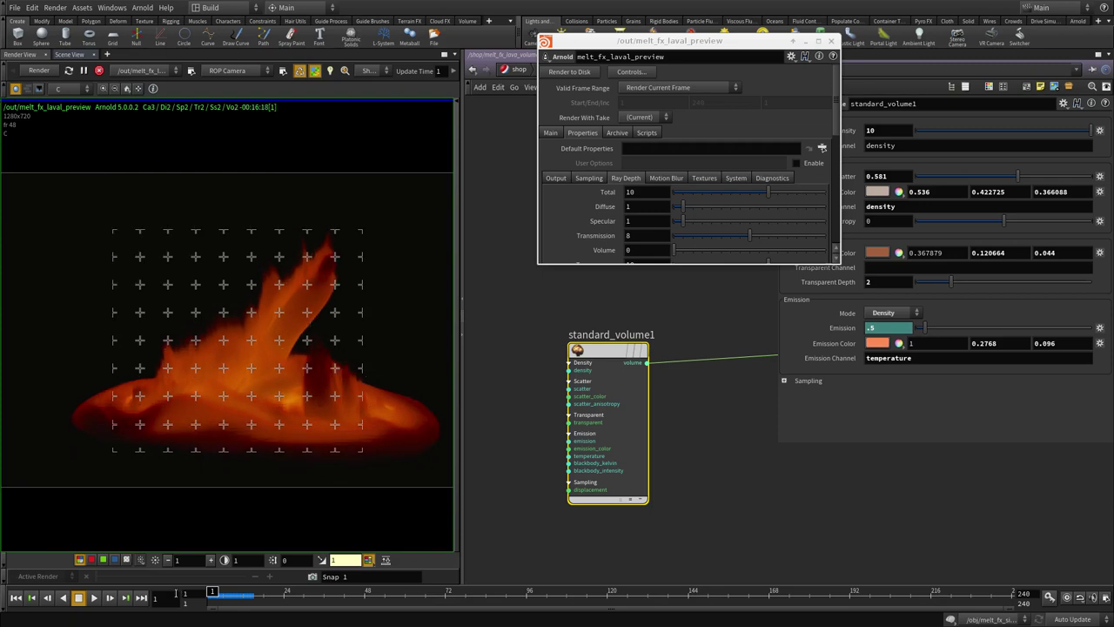
double_click(912, 328)
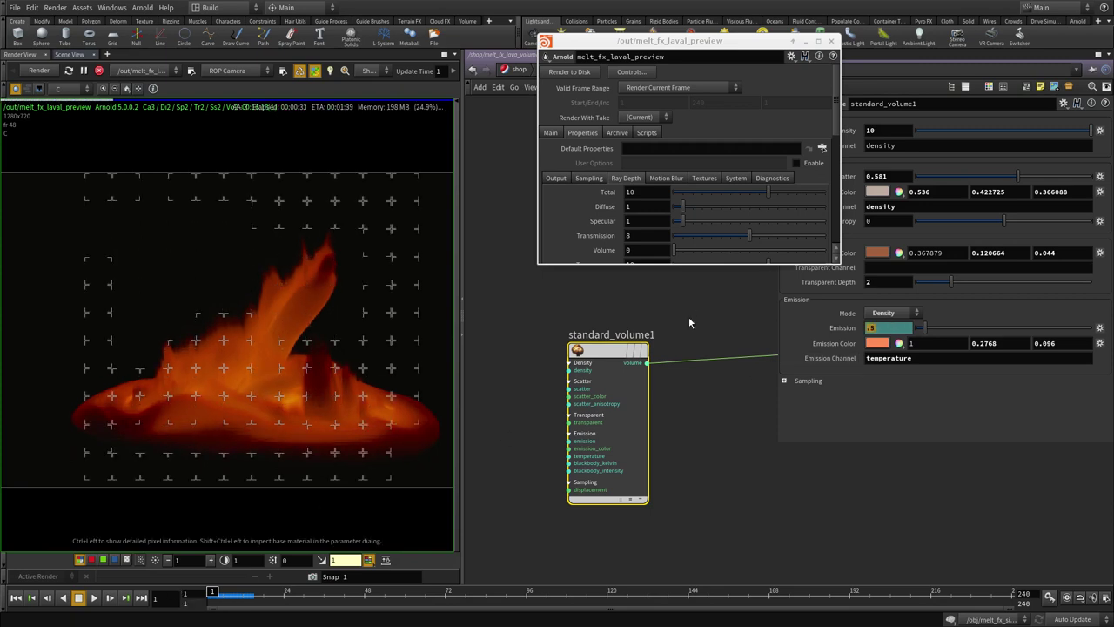
type(".1")
key("Return")
left_click(843, 328, "alt")
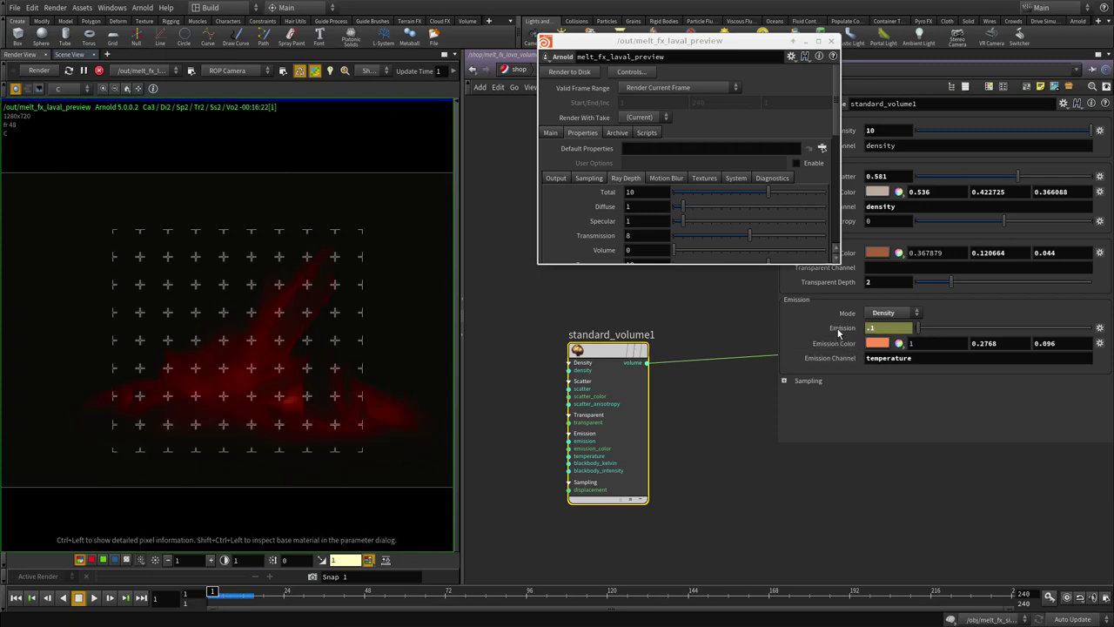
left_click(32, 77)
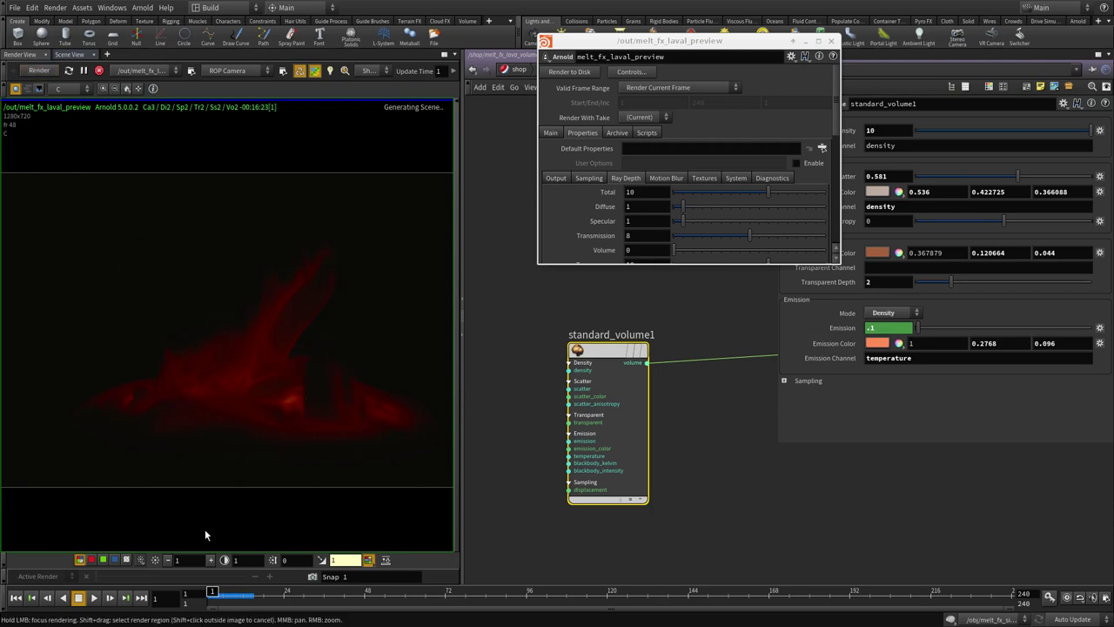
left_click(213, 596)
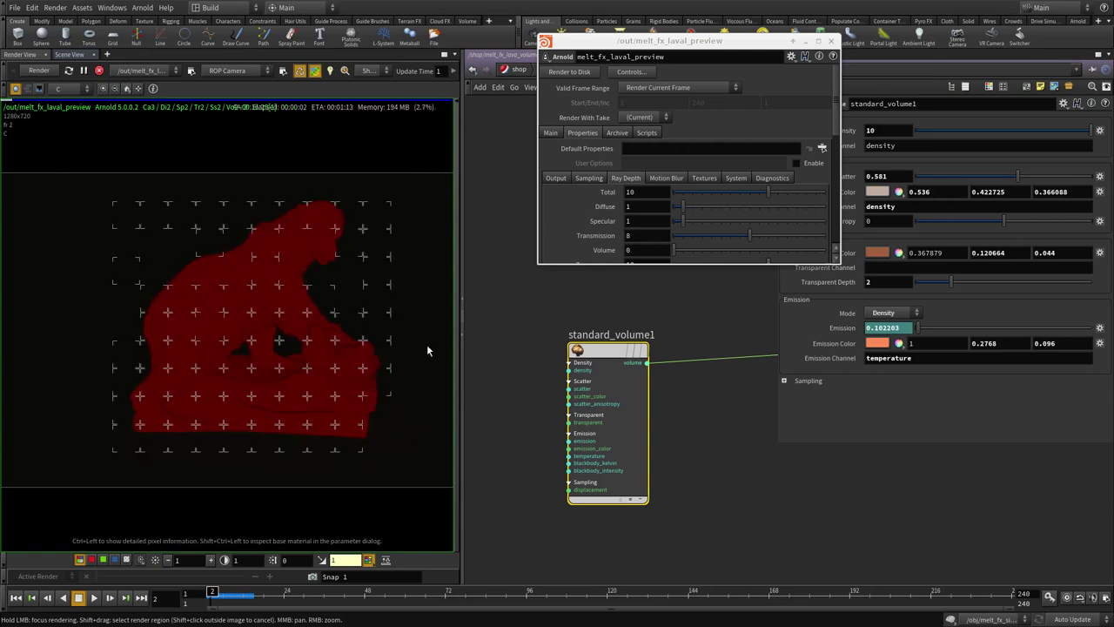
Try a Transparent Depth of 0.53 with an Emission of 0.5 at frame 2.
left_click_drag(662, 40, 643, 39)
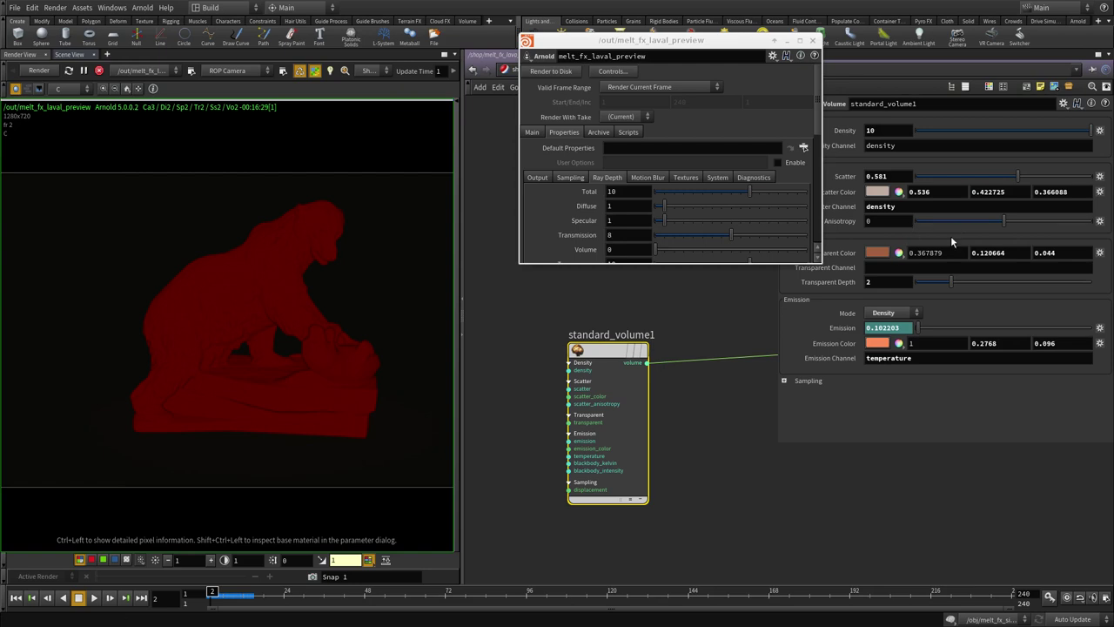
left_click_drag(929, 284, 925, 282)
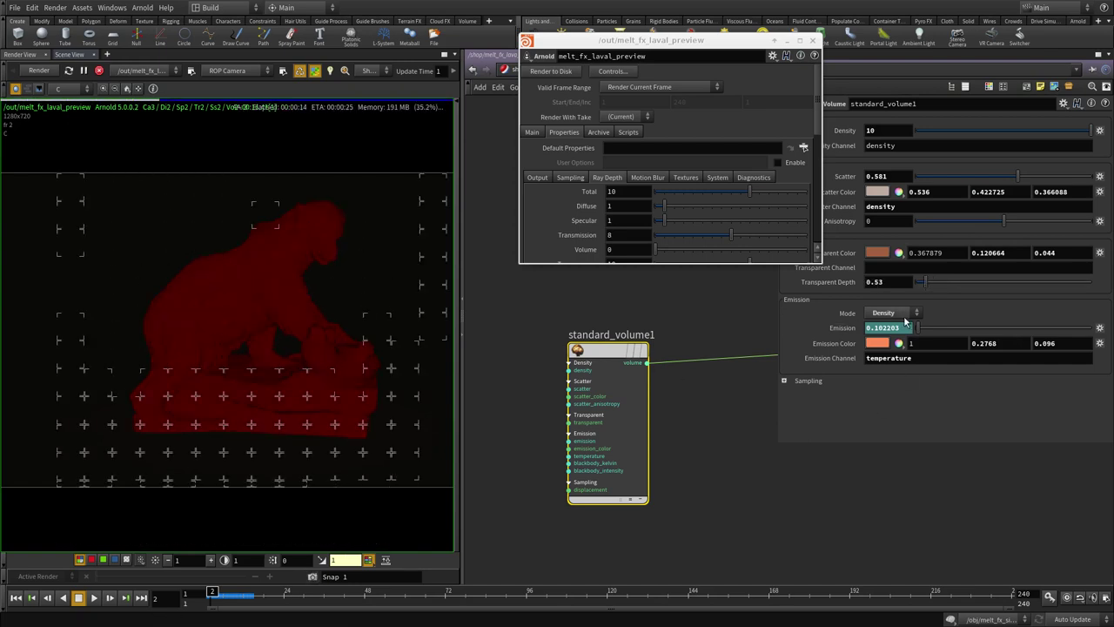
type(".5")
key("Return")
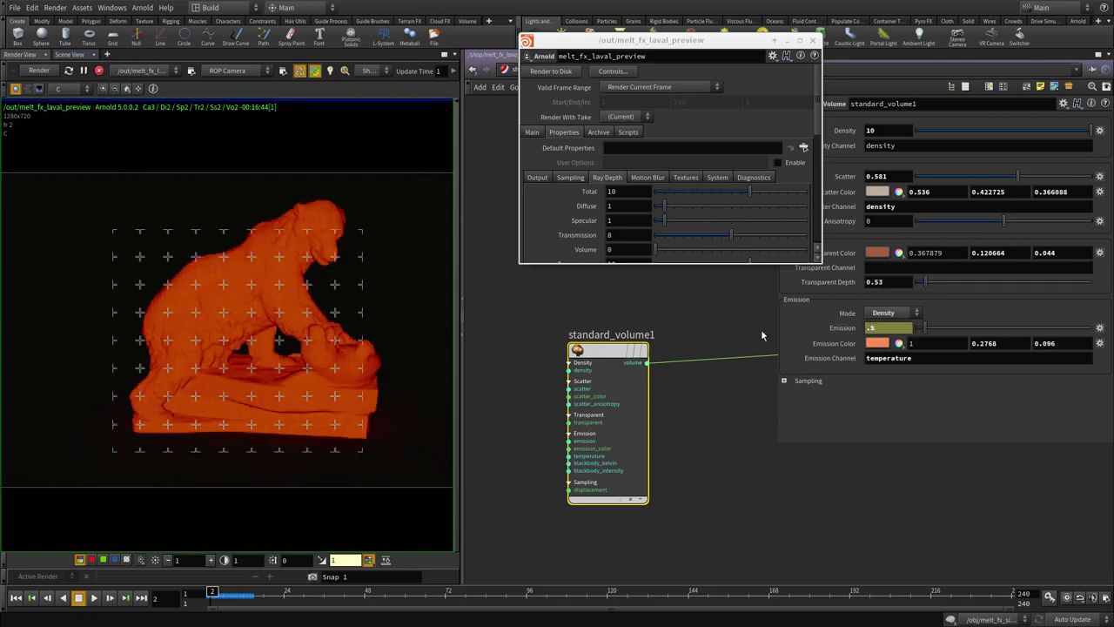
Set an Emission keyframe of 1 at frame 2 and restore Transparent Depth to its default of 2.
left_click_drag(880, 329, 780, 335)
type("1")
key("Return")
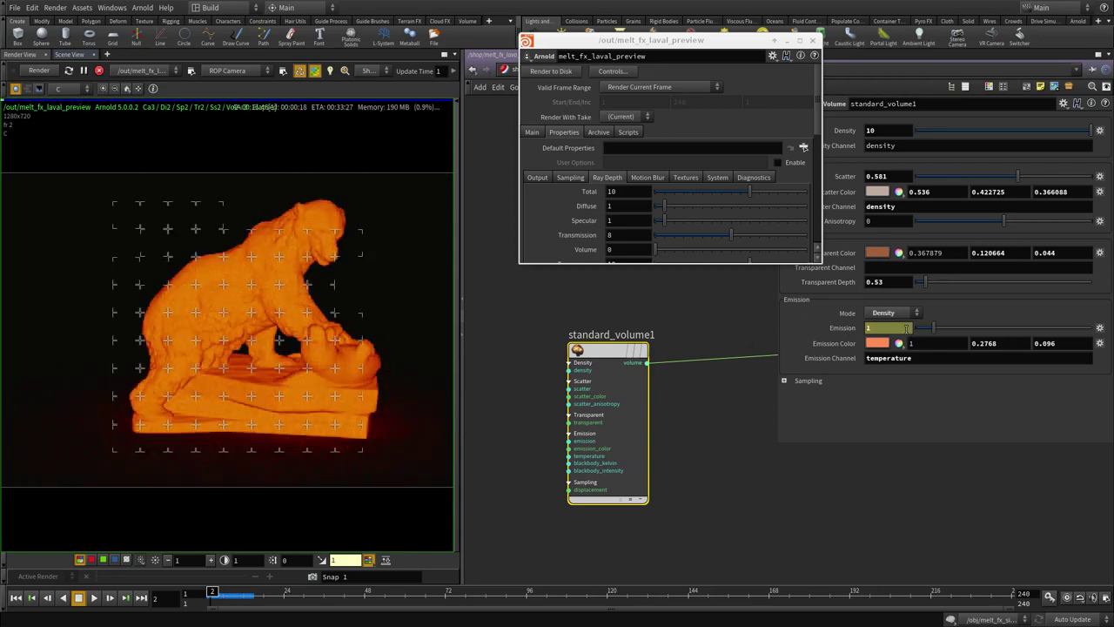
middle_click(803, 281, "ctrl")
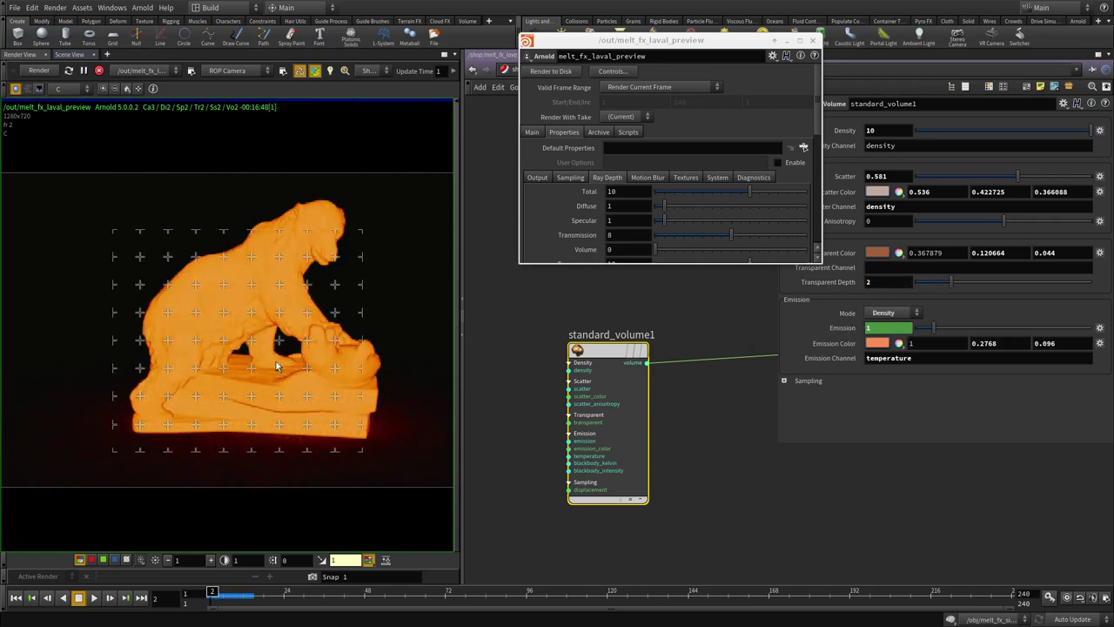
Preview the animated emission in renders of frames 27 and 55.
left_click(217, 593)
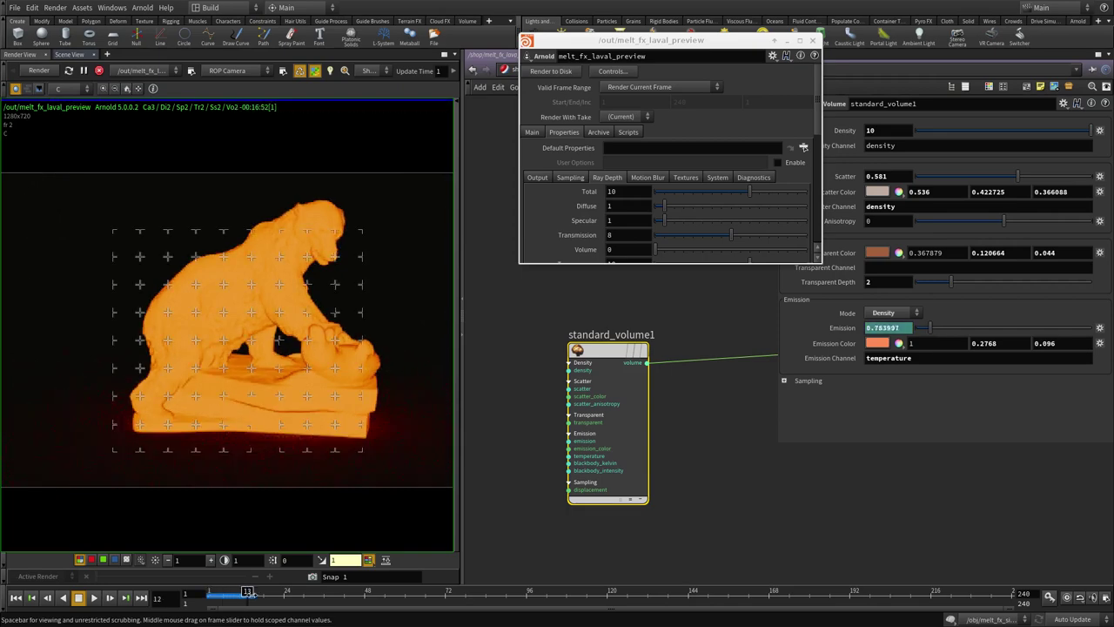
left_click_drag(217, 593, 291, 592)
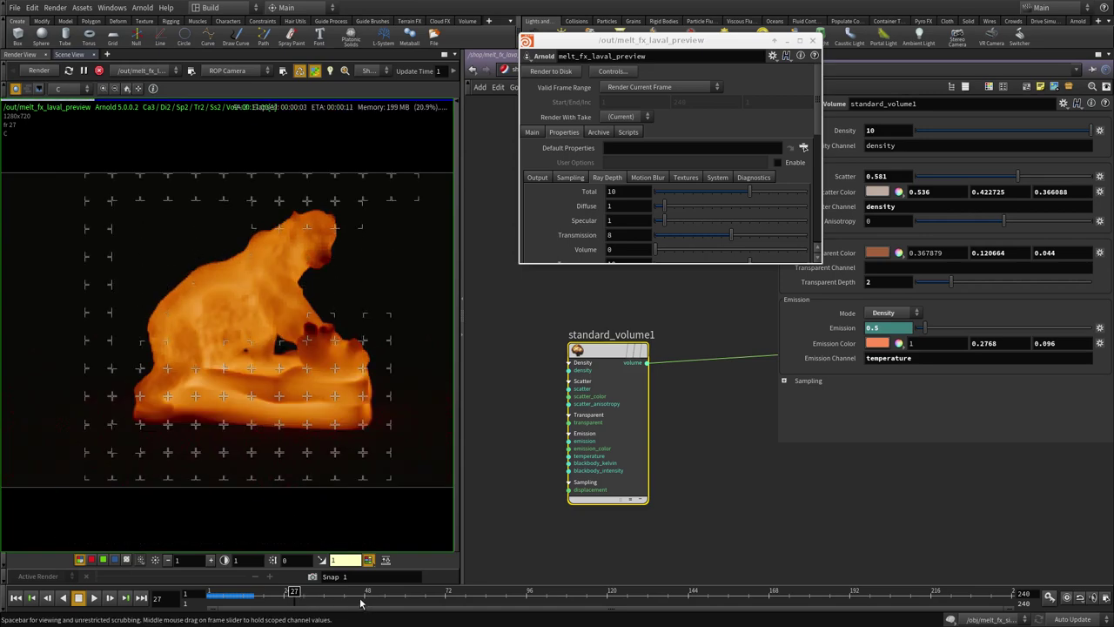
left_click(389, 594)
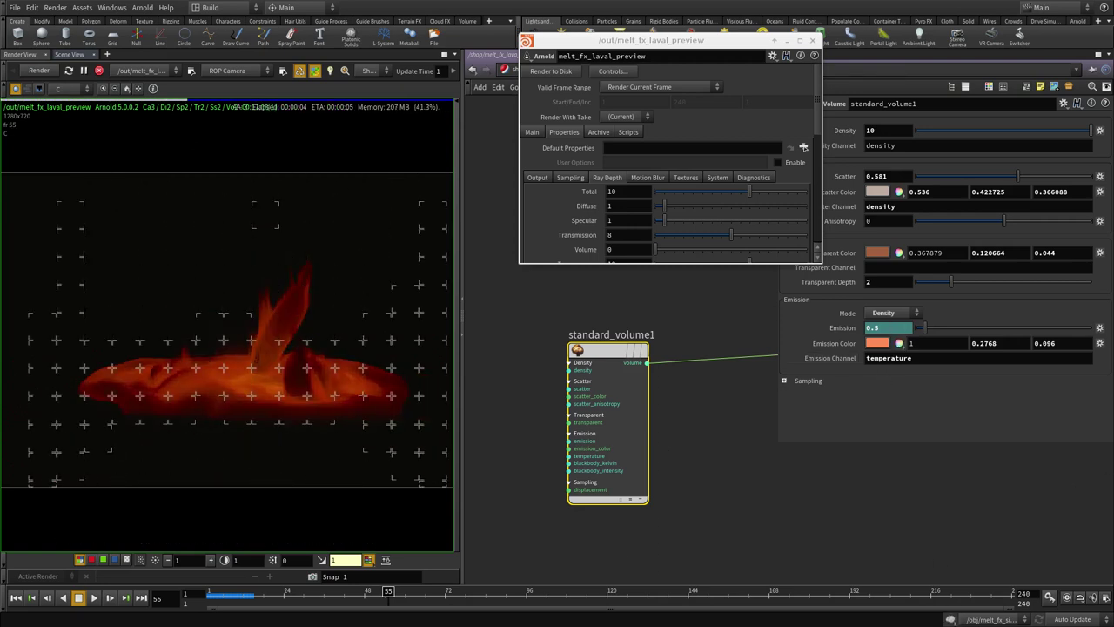
Try an Emission of 1 at frame 55, then raise it to 2 and keyframe it there.
type("1")
key("Return")
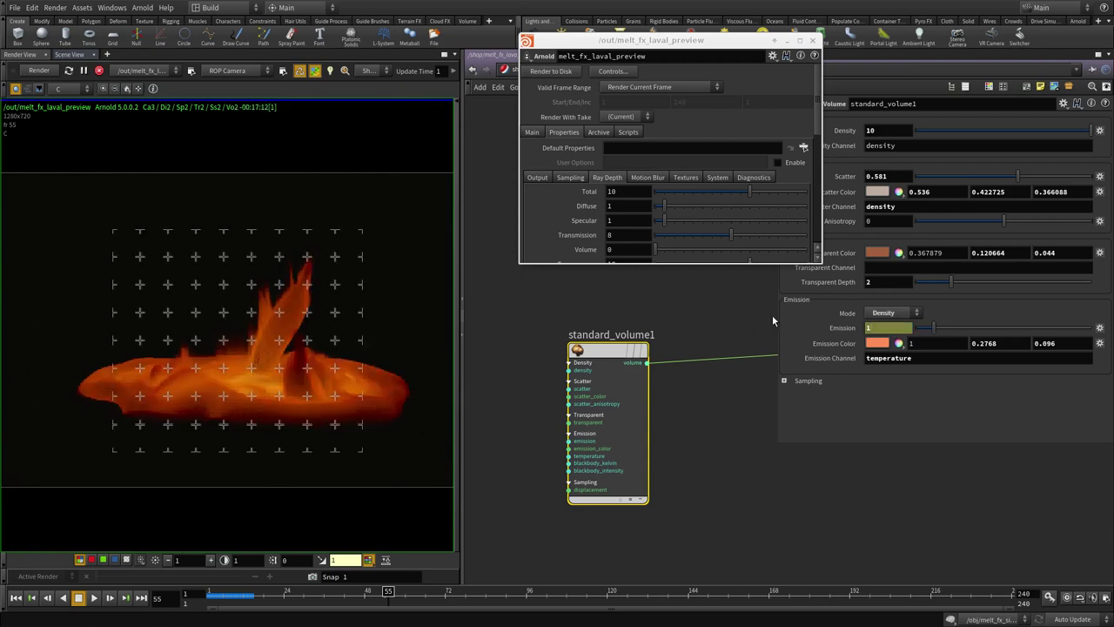
double_click(882, 327)
type("2")
key("Return")
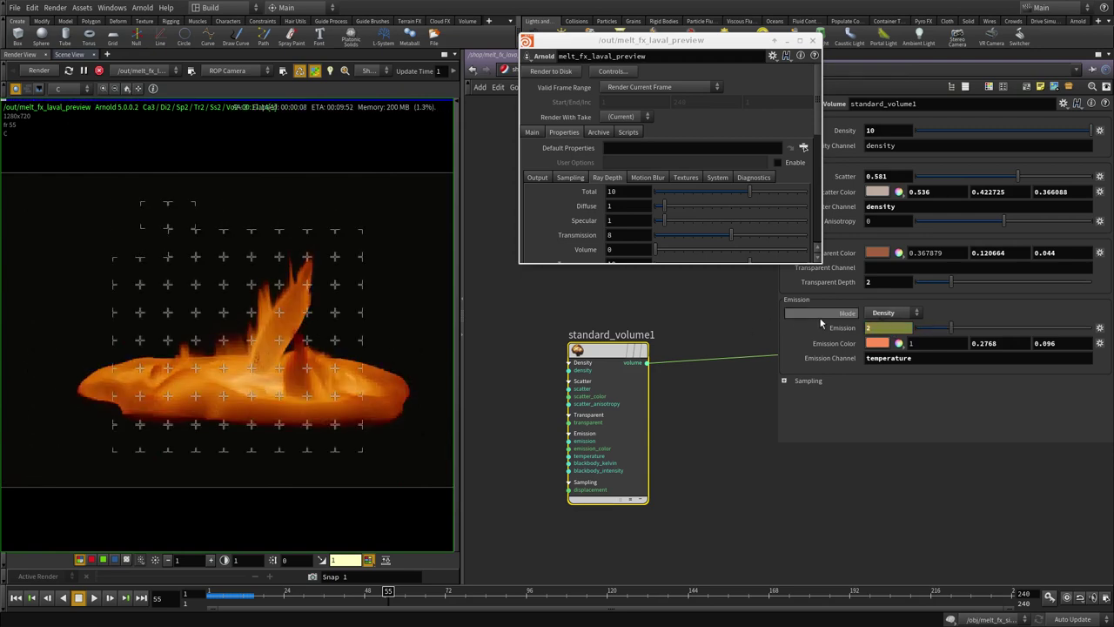
left_click(841, 327, "alt")
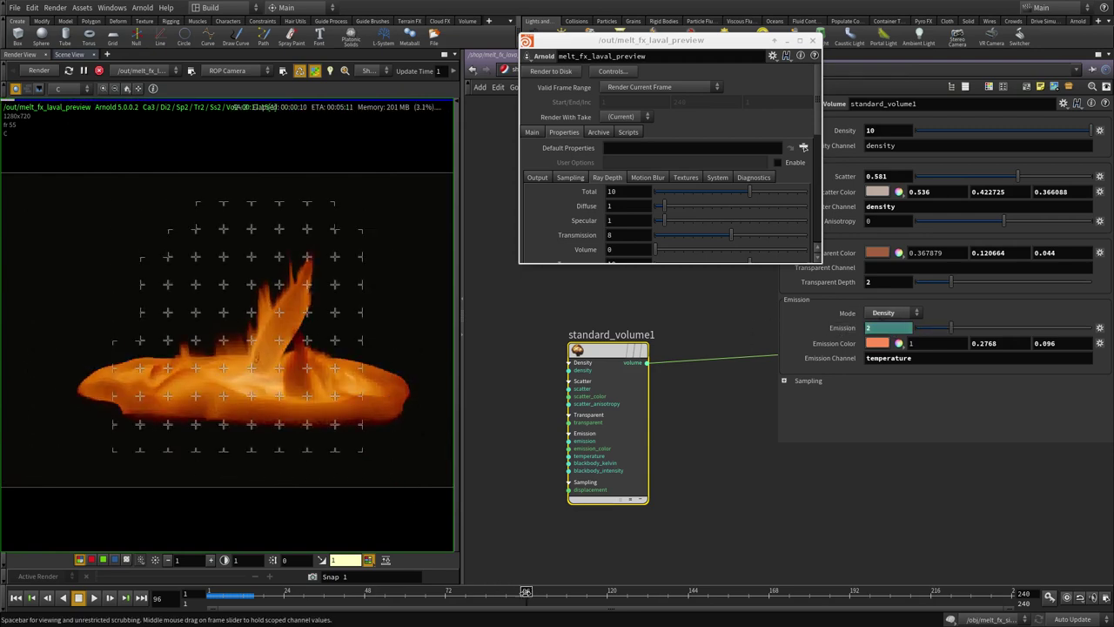
Render frame 96, keyframe an Emission of 10 there, and preview frame 120.
left_click(39, 72)
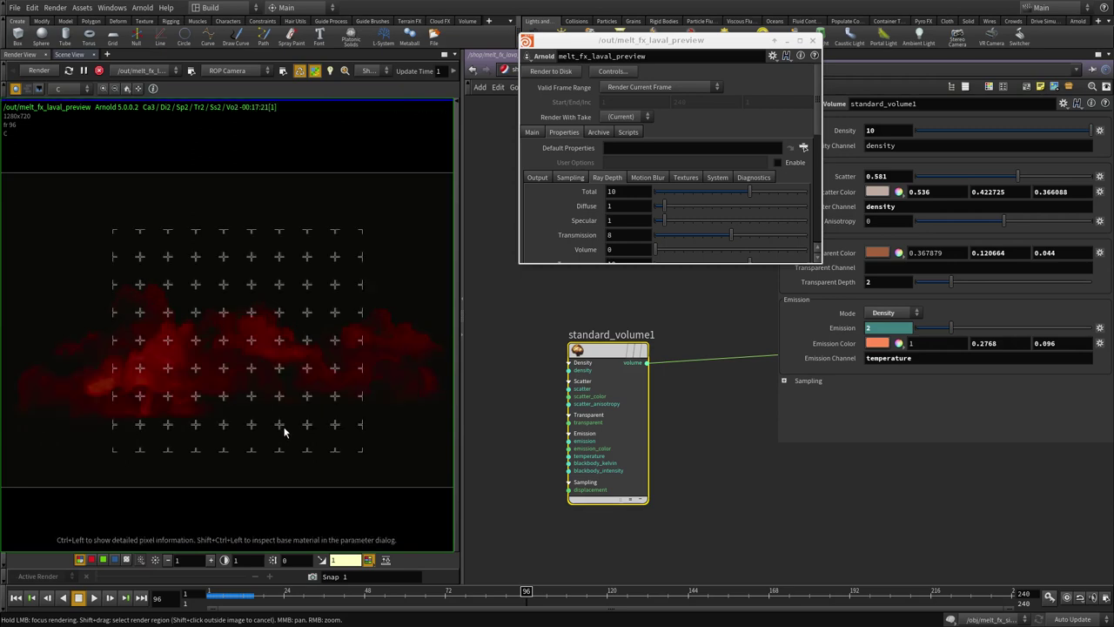
mouse_move(814, 322)
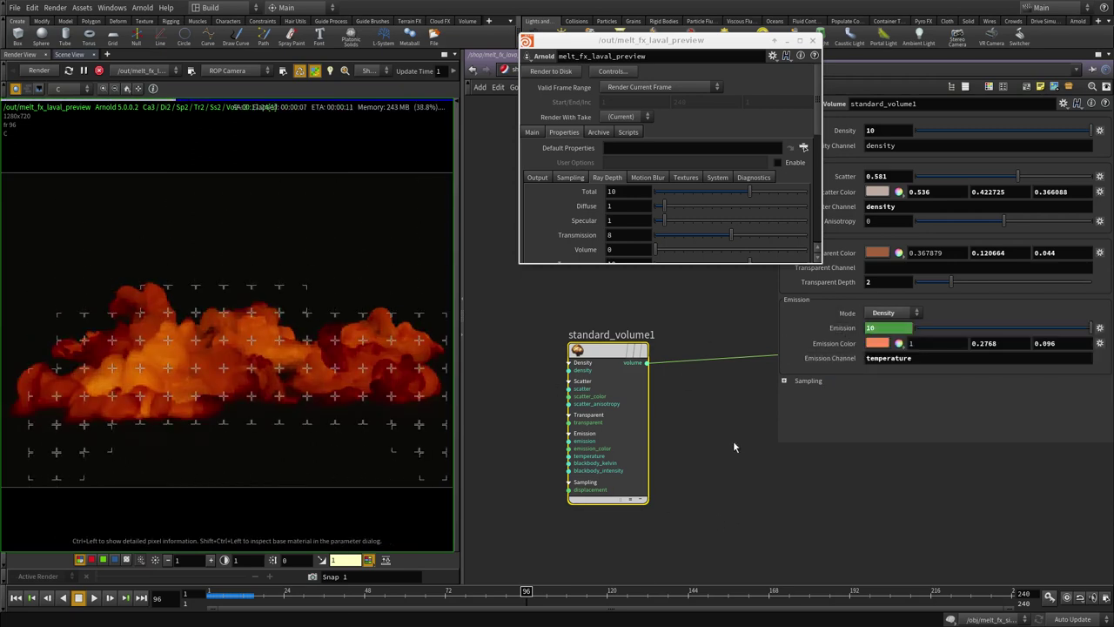
left_click(608, 599)
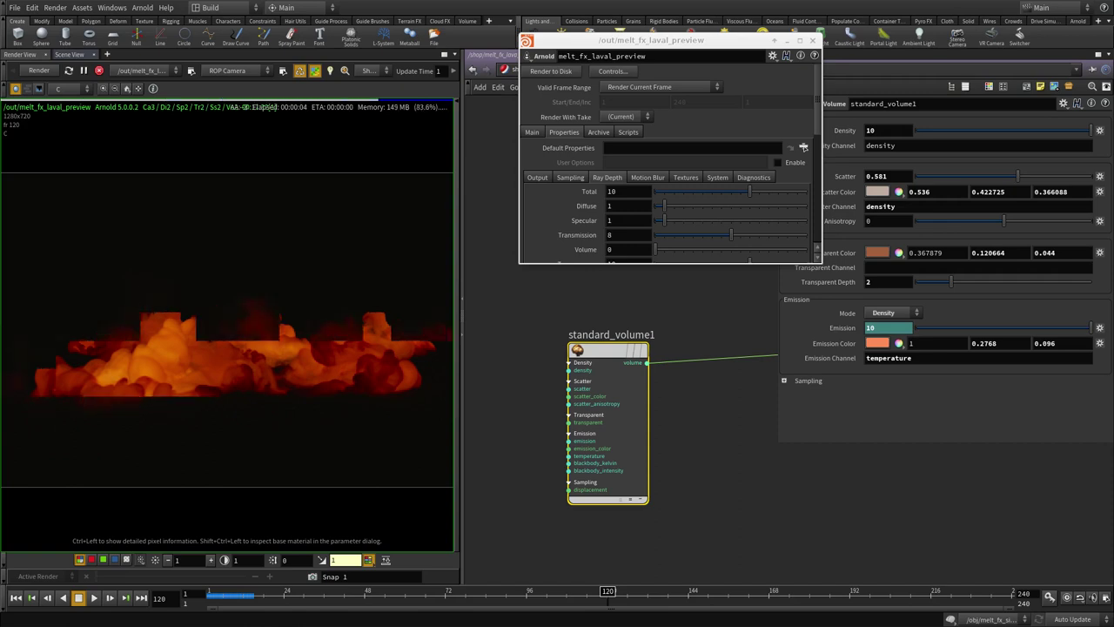
Keyframe an Emission of 20 at frame 140 and check the fading lava in a render of frame 125.
left_click(641, 595)
left_click_drag(640, 594, 675, 598)
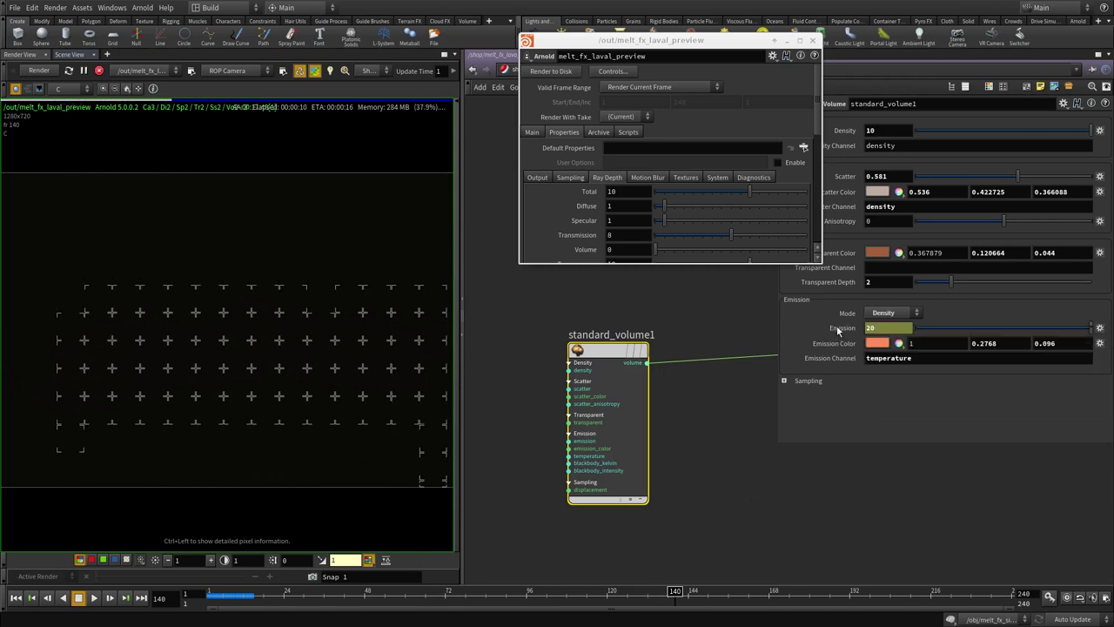
left_click(608, 594)
left_click_drag(631, 591, 625, 593)
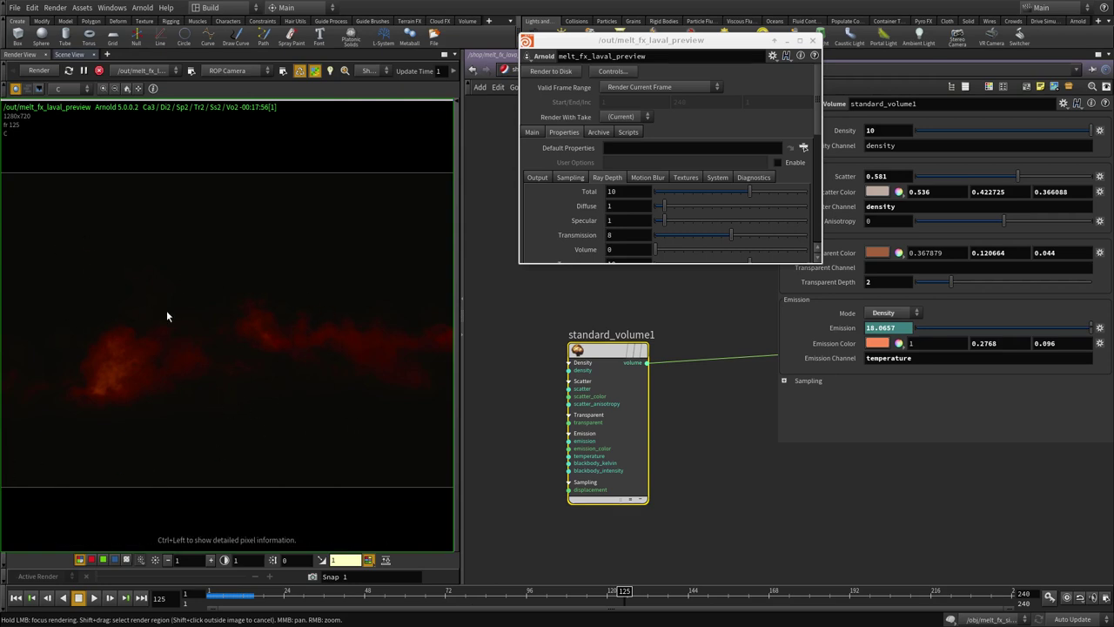
key("a")
key("c")
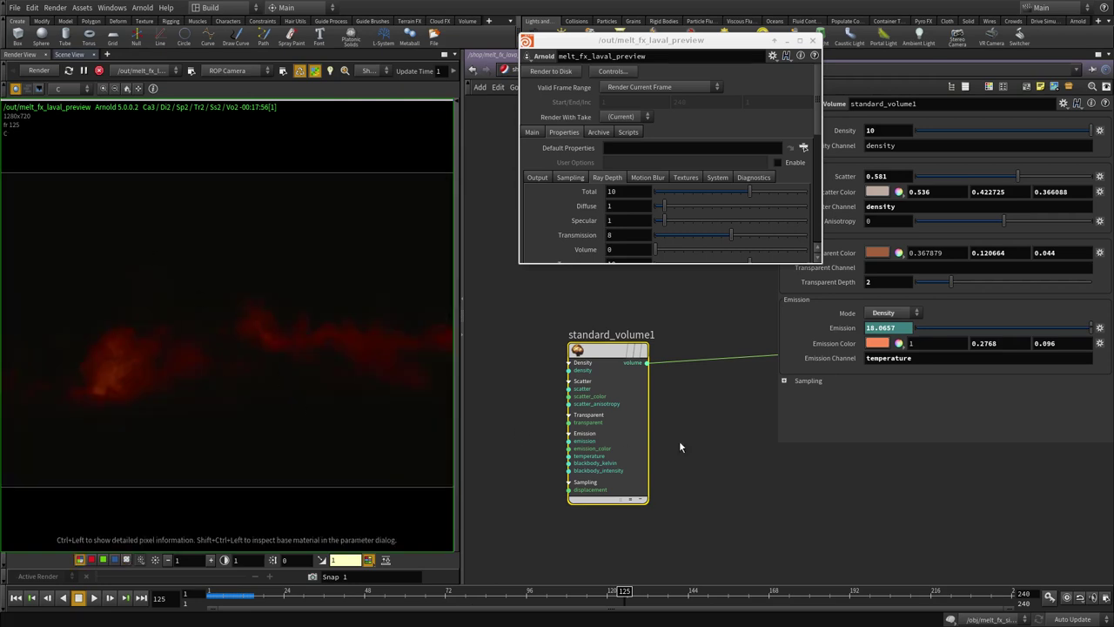
Shift the melt_fx_laval_preview settings window aside and bring up the object-level network.
right_click_drag(734, 231, 611, 243, "alt")
left_click_drag(561, 224, 528, 155, "alt")
right_click_drag(635, 179, 722, 217, "alt")
left_click_drag(700, 221, 513, 215, "alt")
left_click(510, 70)
left_click(510, 70)
Set Force Lights of melt_fx_laval_preview to the sun and env lights.
left_click(542, 120)
left_click(332, 124)
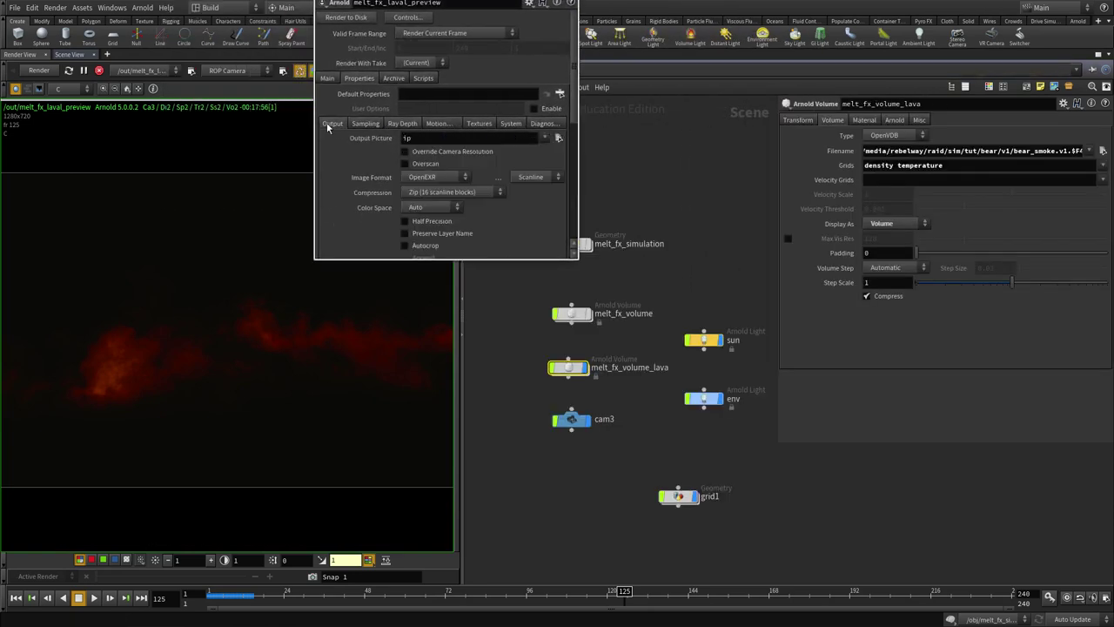
left_click(329, 80)
scroll(431, 202, "down", 1)
scroll(431, 202, "down", 3)
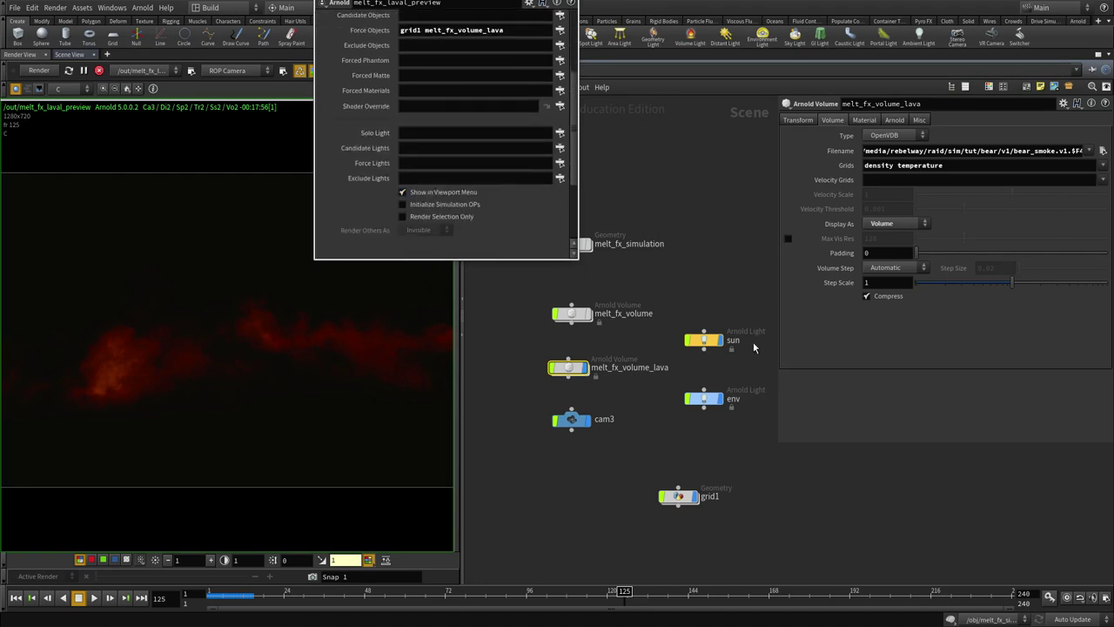
left_click(560, 164)
left_click_drag(939, 114, 934, 122)
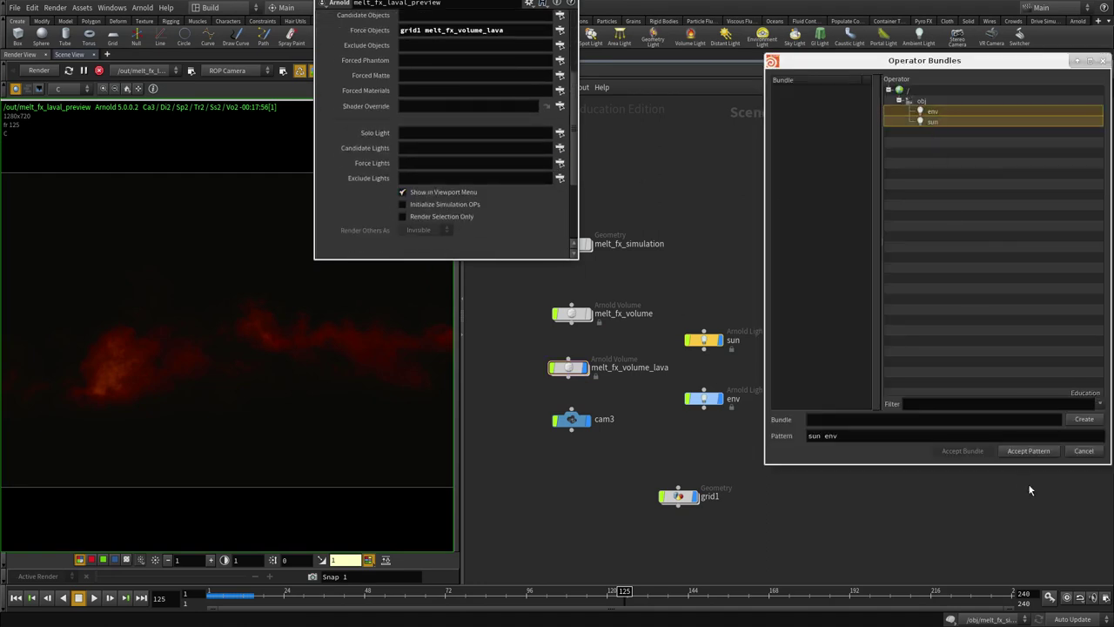
left_click(1029, 451)
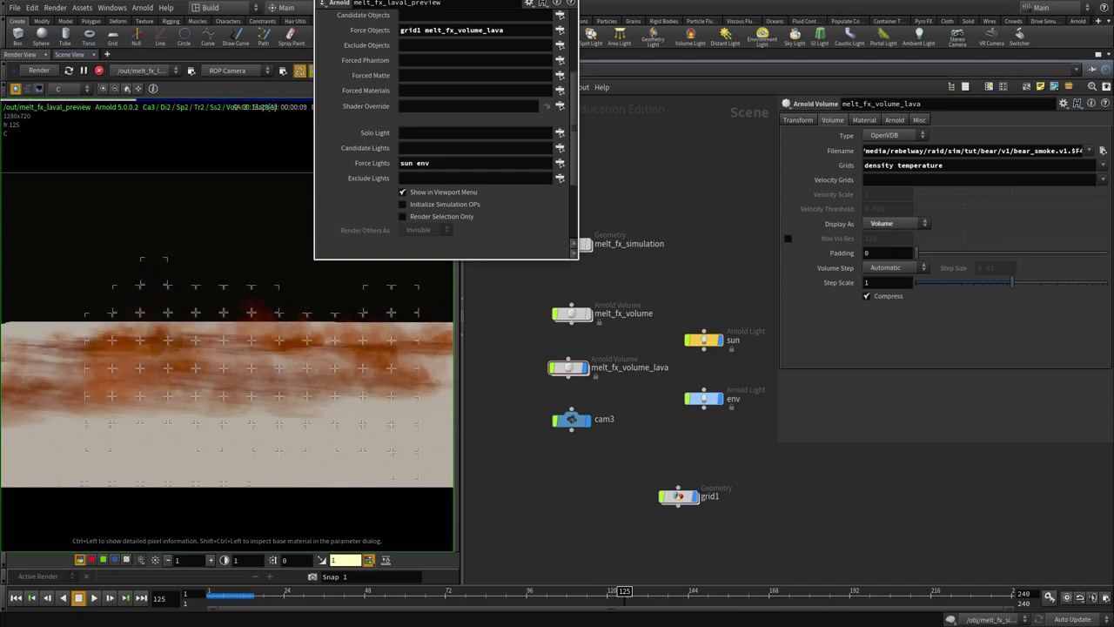
Set the sun light's Intensity to 0.8 and its Exposure to 0.
left_click_drag(724, 296, 672, 373)
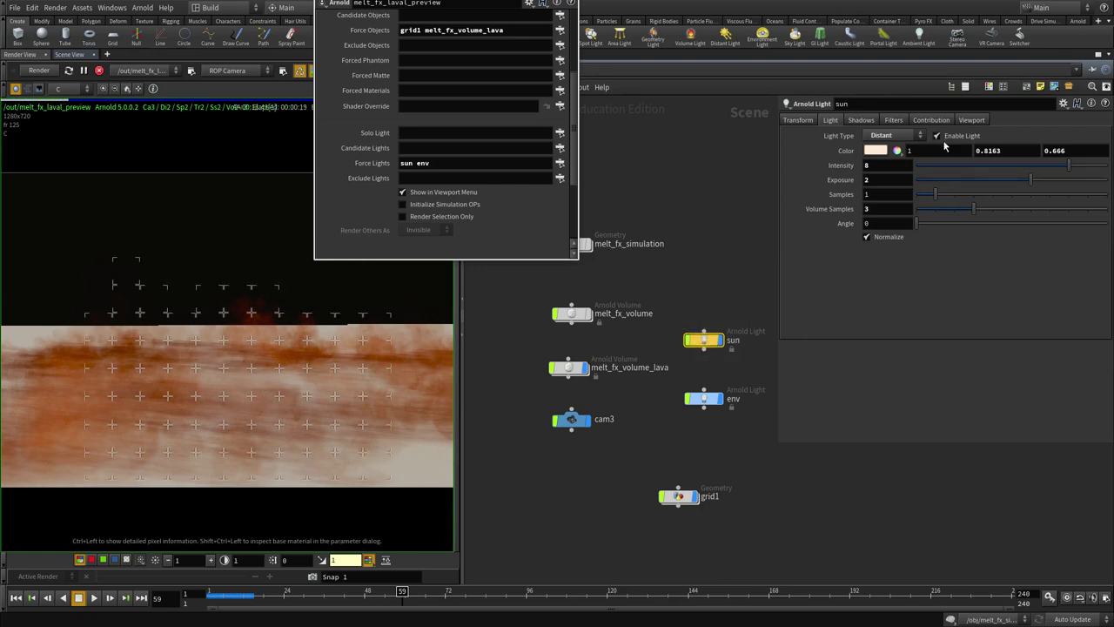
type(".8")
key("Return")
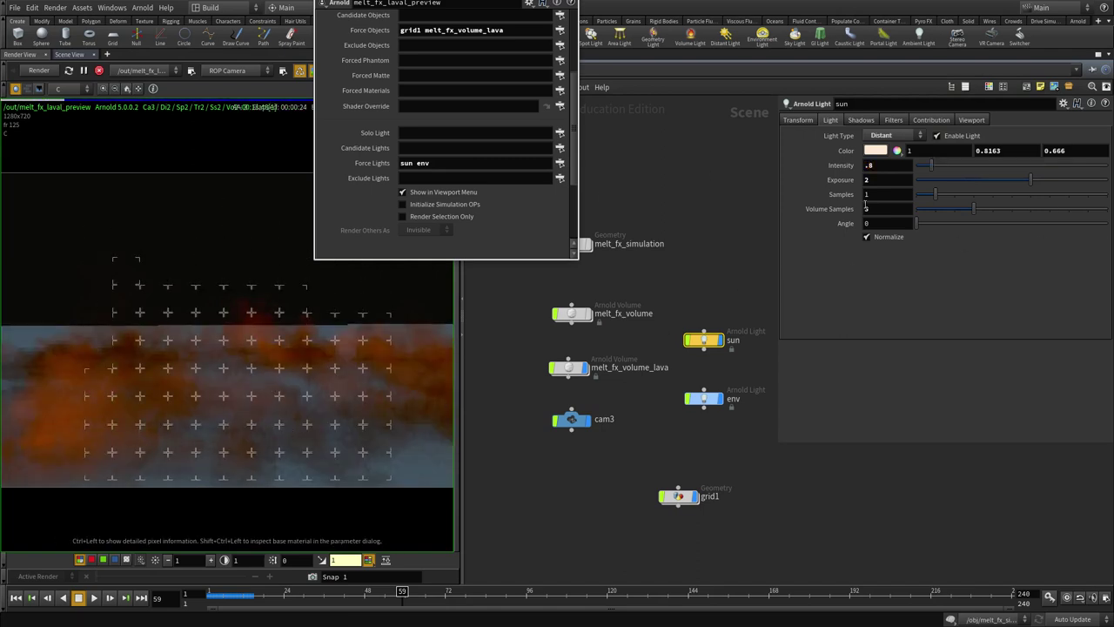
left_click_drag(875, 180, 804, 181)
type("0")
key("Return")
Lower the env skydome's Intensity to 0.1, adjust it to 0.2, and enlarge the render view to inspect the result.
left_click(703, 398)
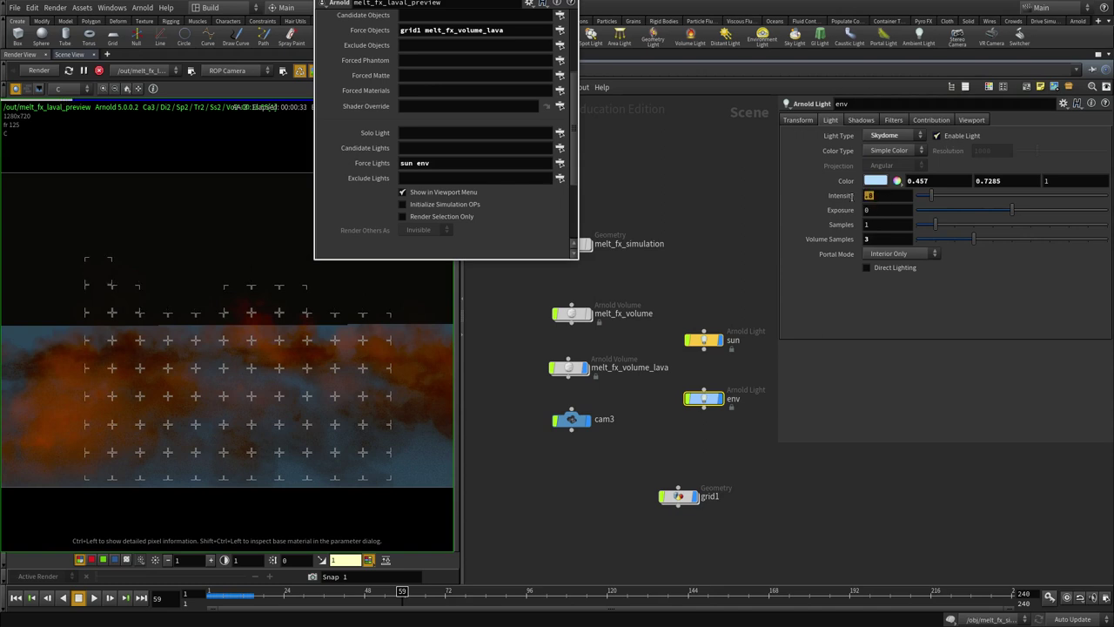
type(".1")
key("Return")
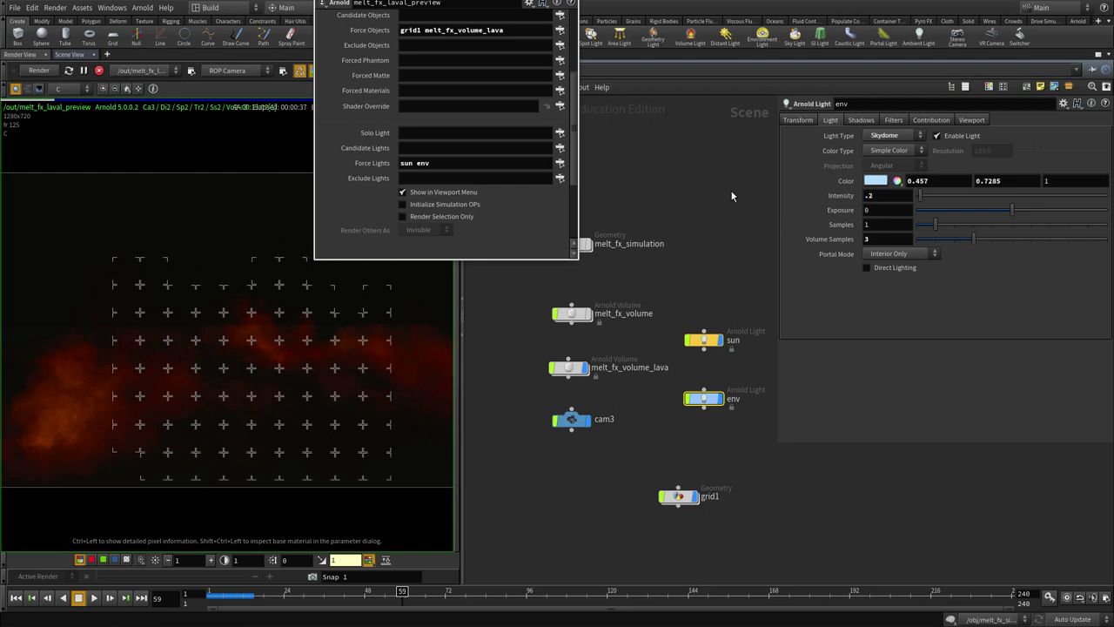
left_click_drag(460, 418, 687, 431)
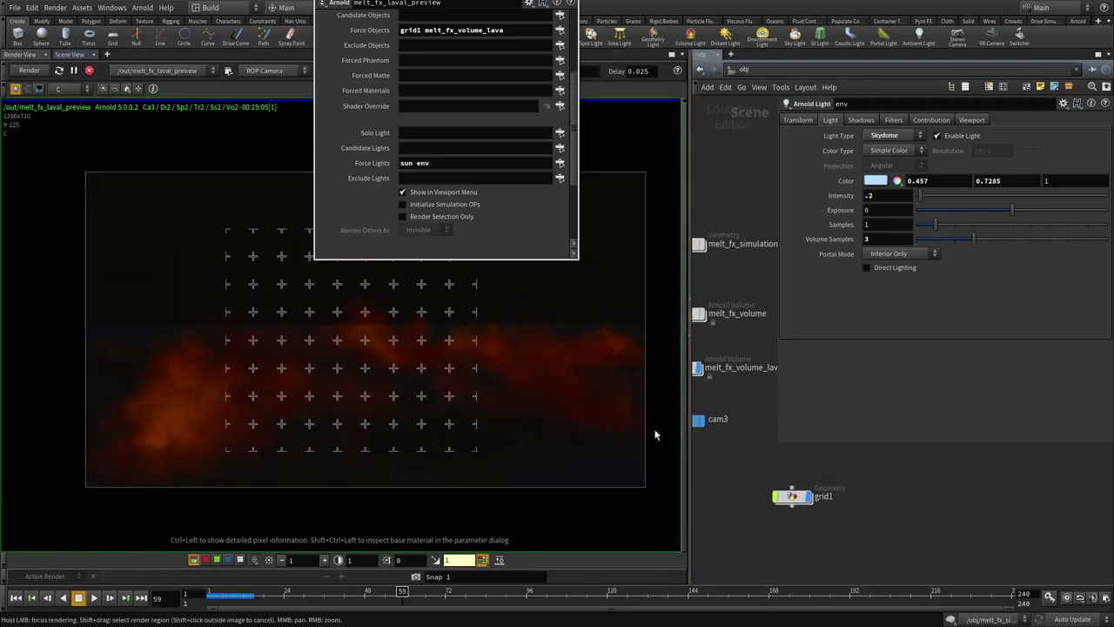
scroll(383, 355, "up", 4)
scroll(215, 439, "down", 1)
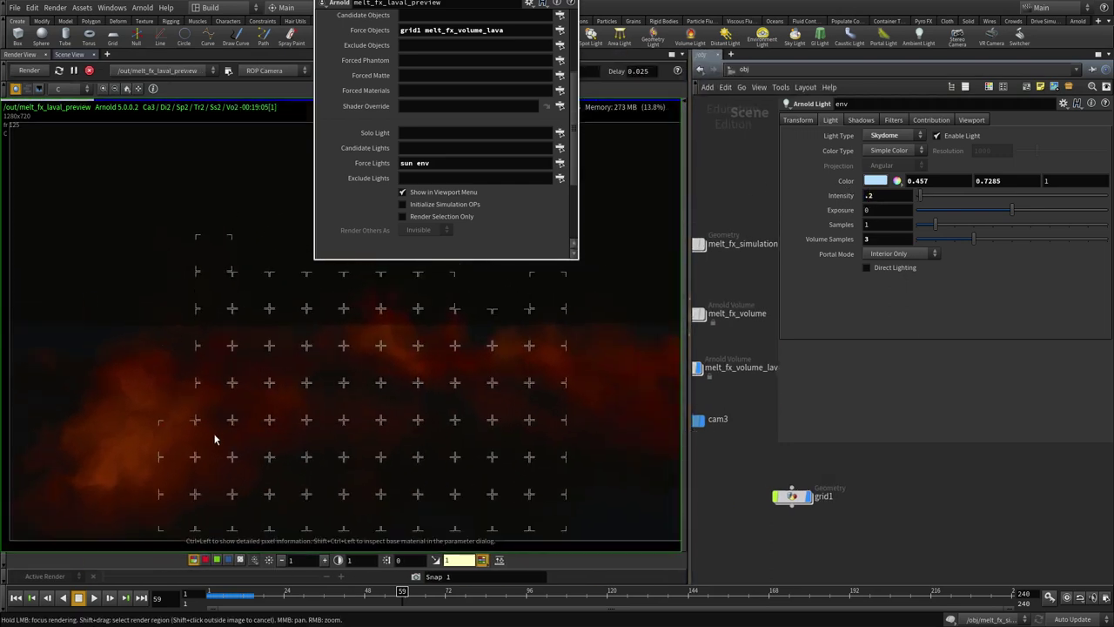
scroll(215, 438, "down", 2)
Try an Intensity of 1, then 2, on the sun light and inspect the render.
middle_click_drag(769, 459, 696, 592)
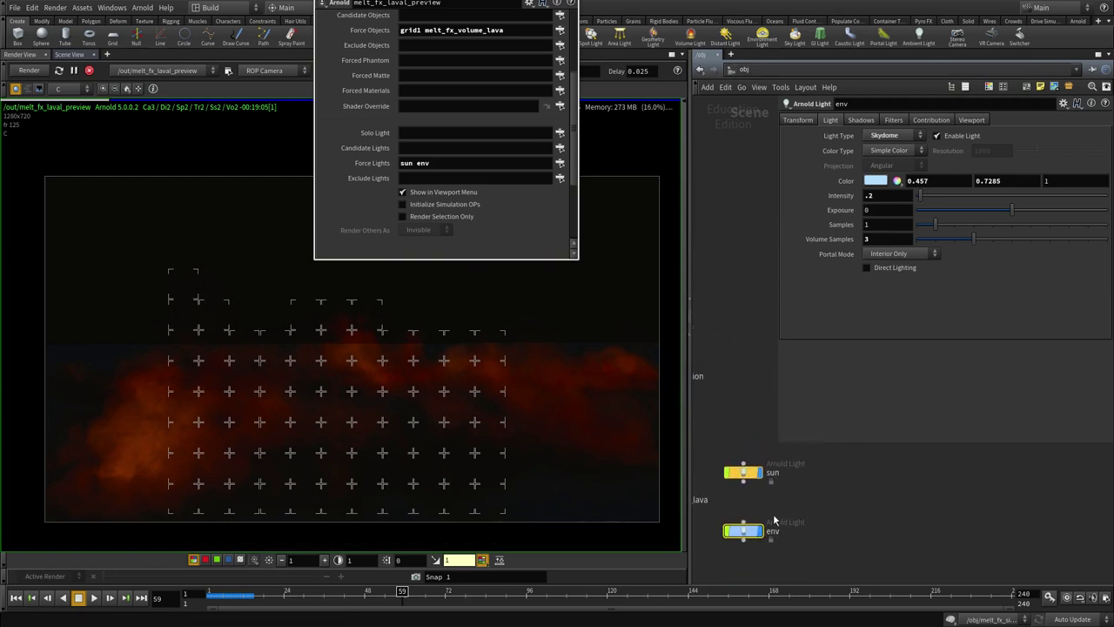
left_click(747, 472)
type("1")
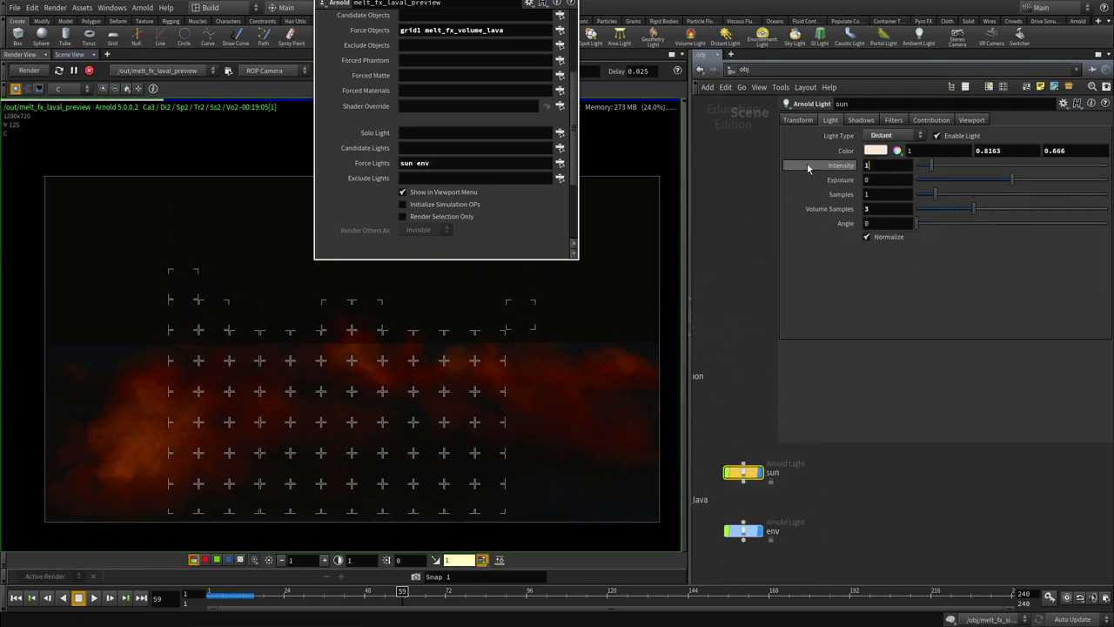
key("Return")
middle_click_drag(351, 397, 344, 383)
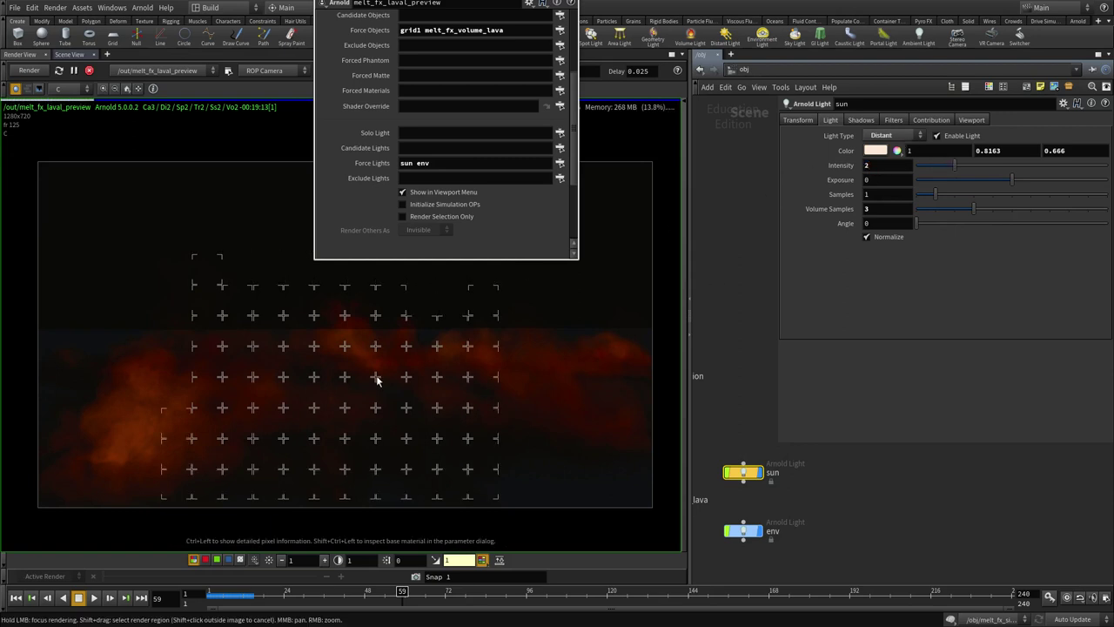
middle_click_drag(491, 451, 441, 429)
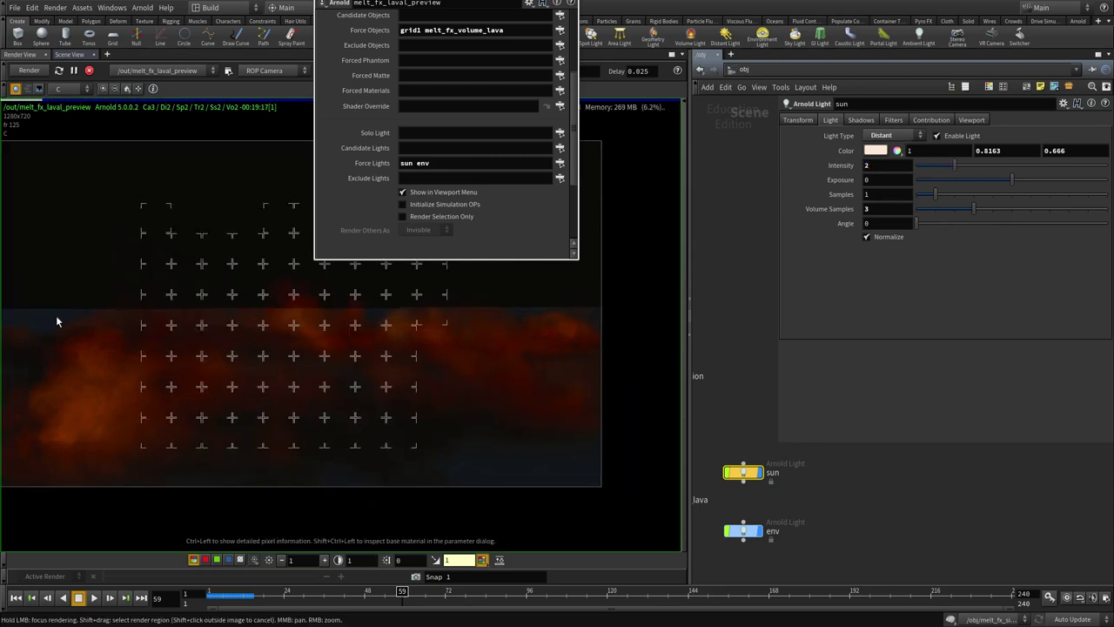
Render frame 34 with both lights included.
left_click(317, 597)
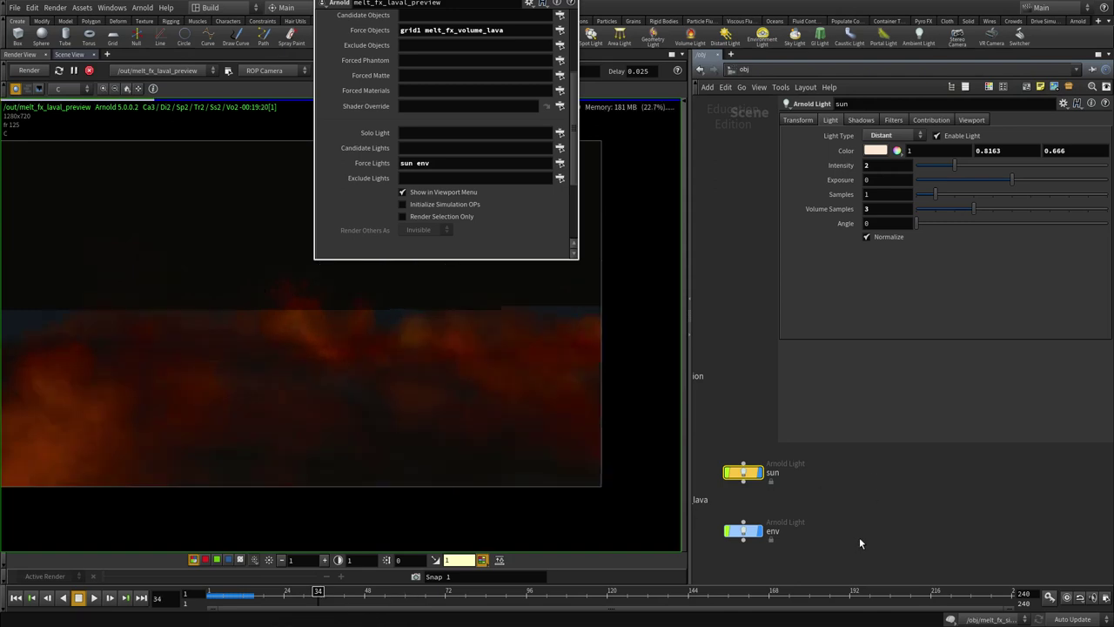
middle_click_drag(859, 537, 881, 505)
left_click(31, 71)
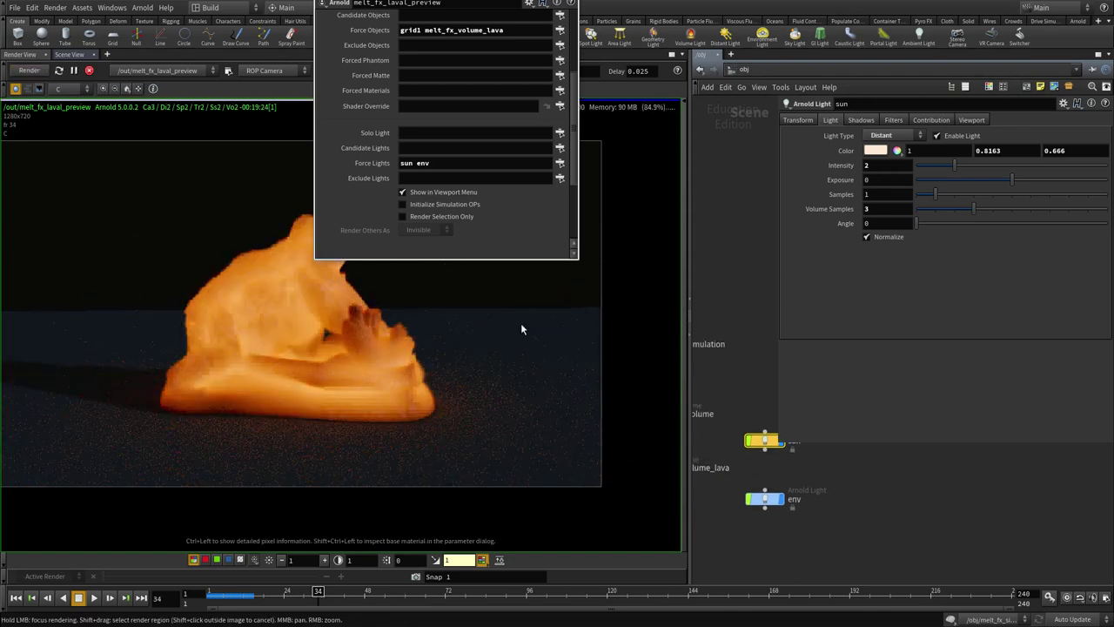
Reduce the env skydome's Intensity to 0.025, then set it to 0.04 with a paler blue color of 0.56, 0.89, 1.
left_click(766, 498)
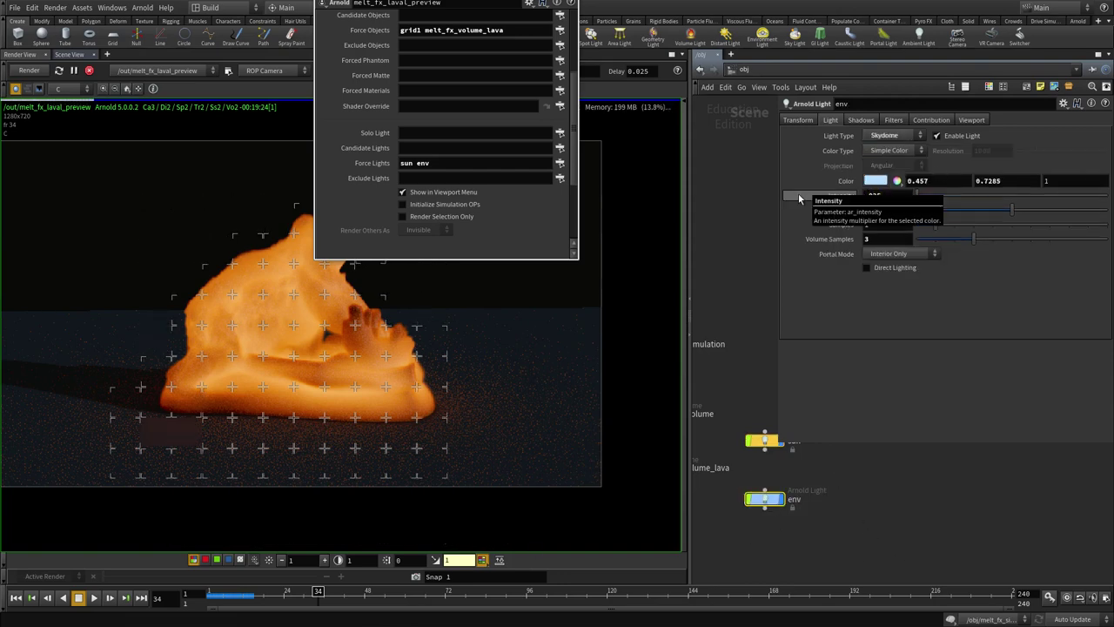
left_click_drag(872, 199, 906, 202)
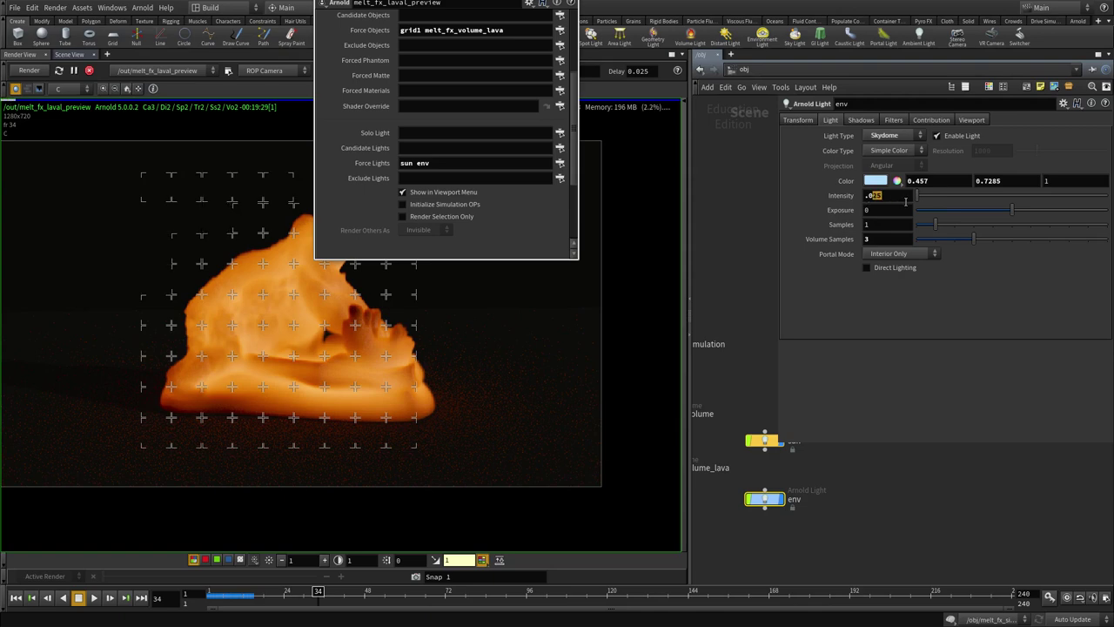
left_click(897, 181)
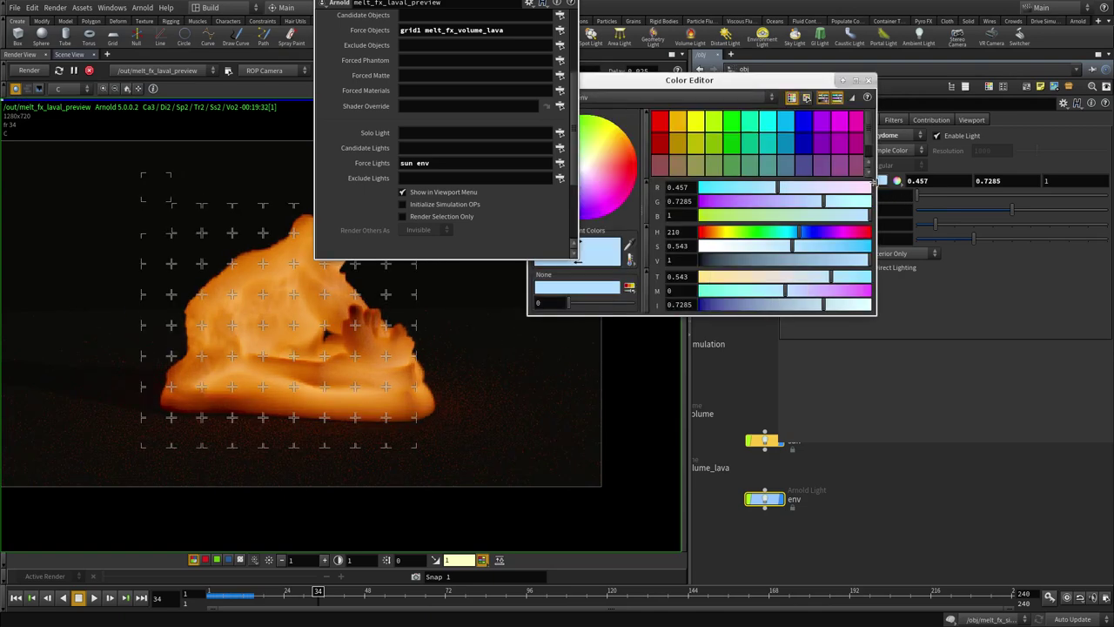
left_click(777, 246)
left_click(791, 236)
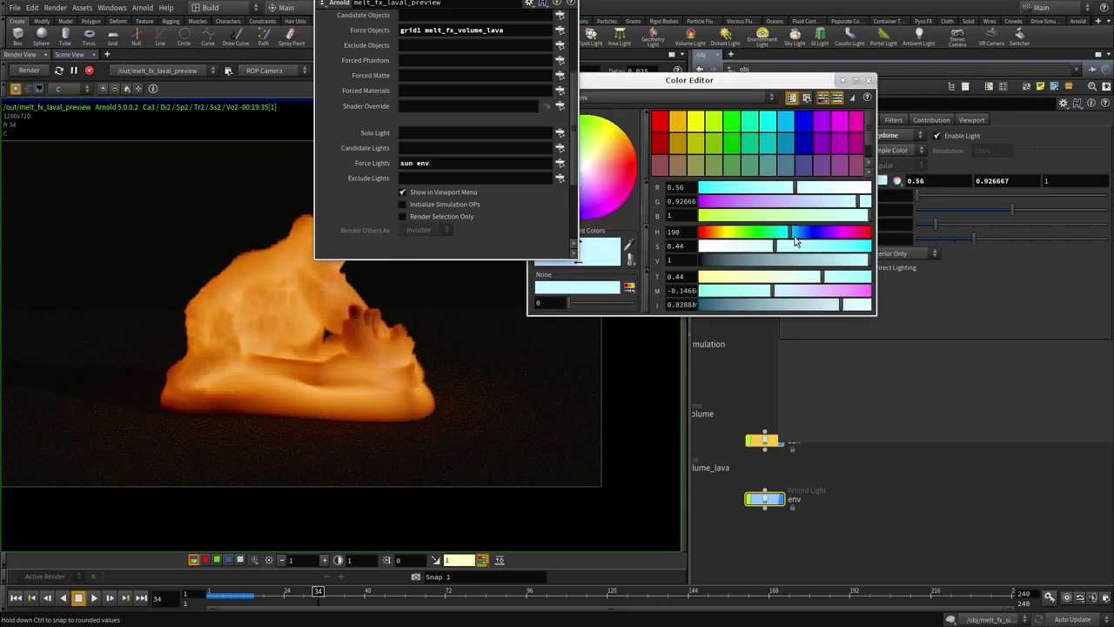
left_click(868, 80)
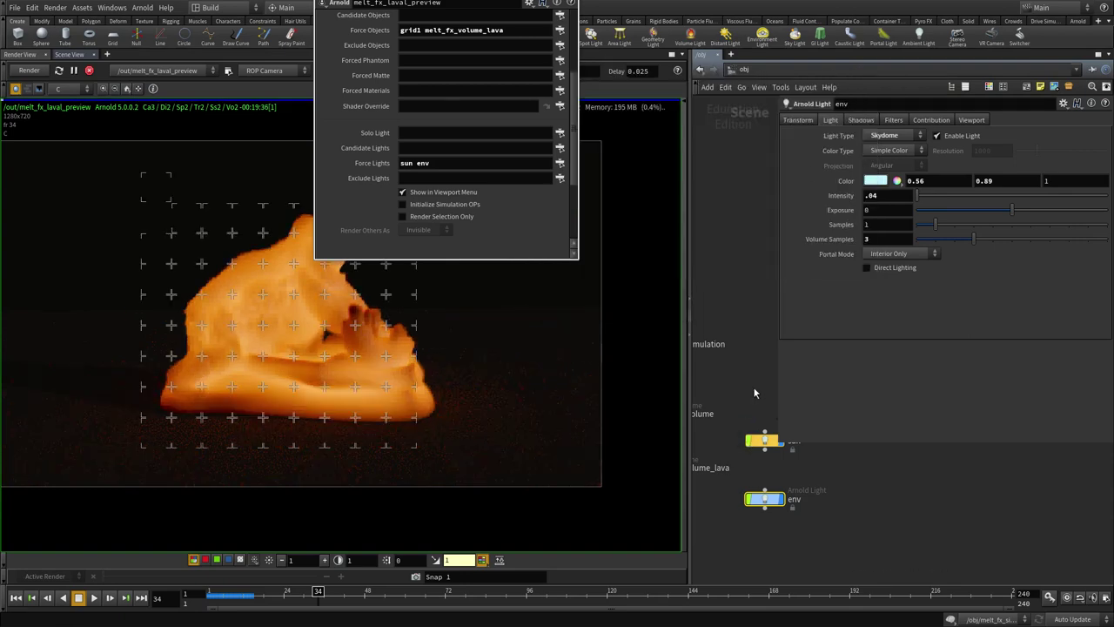
Raise the sun light's Intensity to 3 and uncover the whole render by moving the settings window off it.
left_click(747, 437)
type("3")
key("Return")
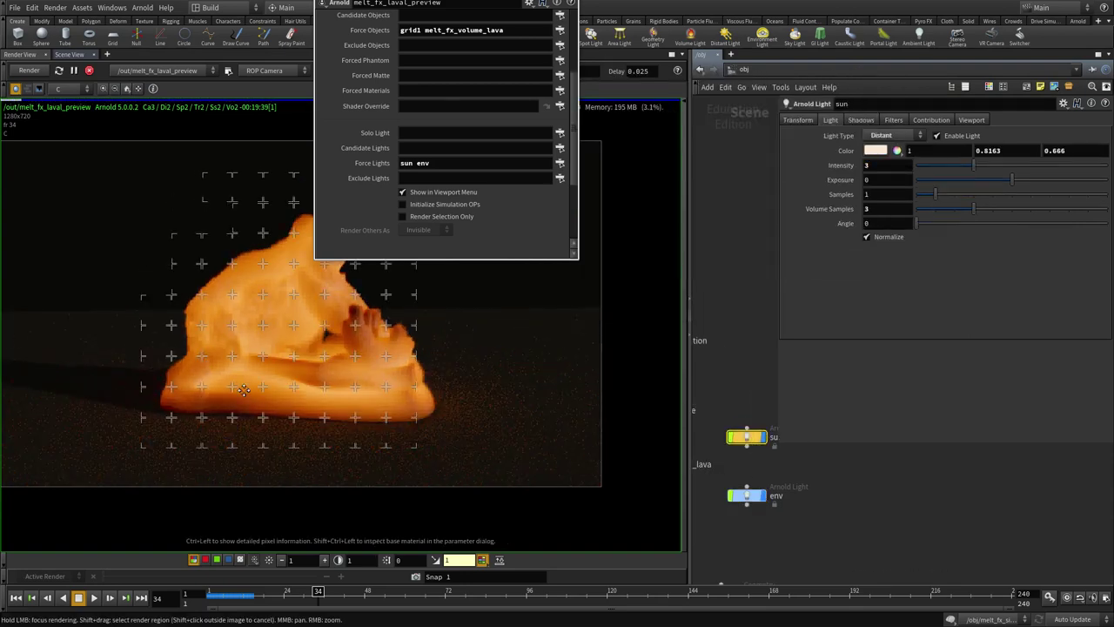
middle_click_drag(244, 390, 253, 392)
left_click_drag(479, 120, 953, 199, "alt")
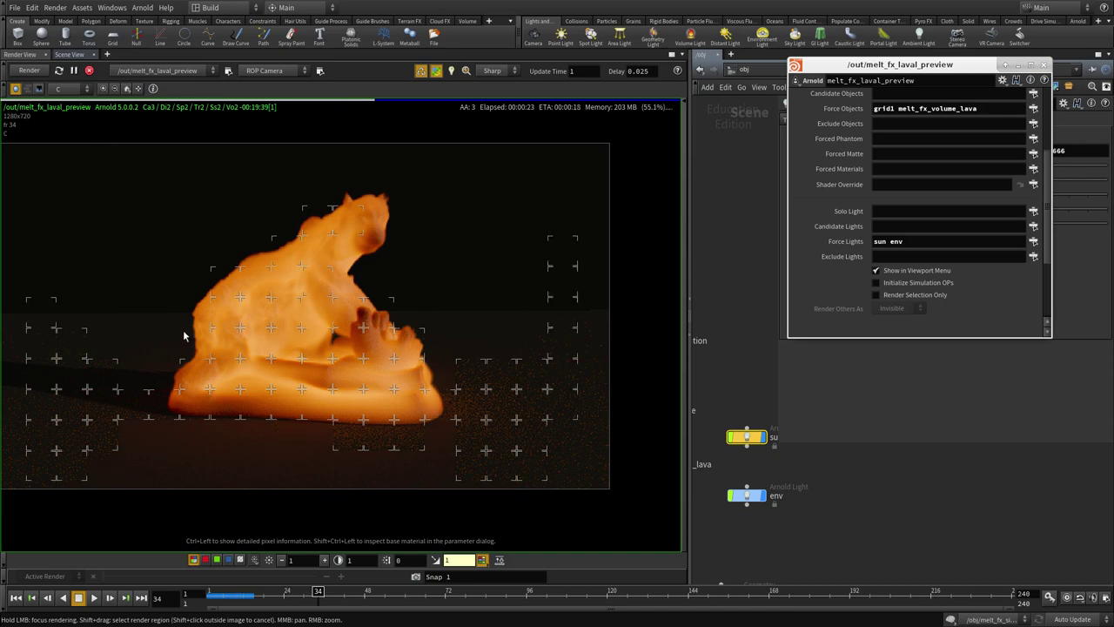
middle_click_drag(182, 330, 239, 322)
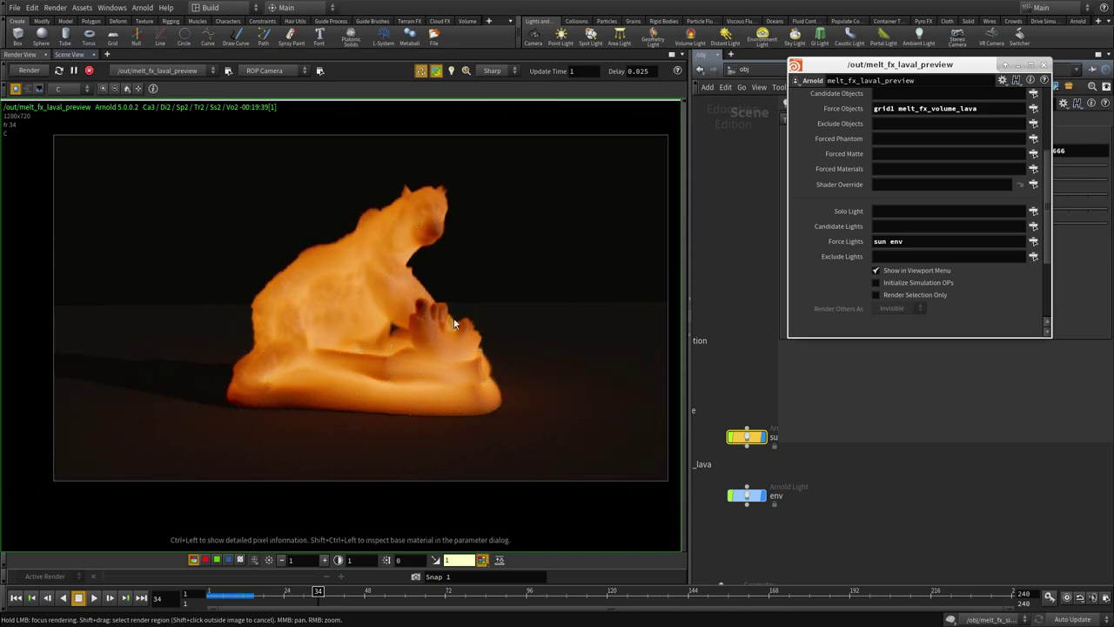
Switch to the video player and play bear_firecc.mp4 to examine the finished lava animation, keeping the render settings window clear of it.
left_click_drag(0, 355, 426, 326)
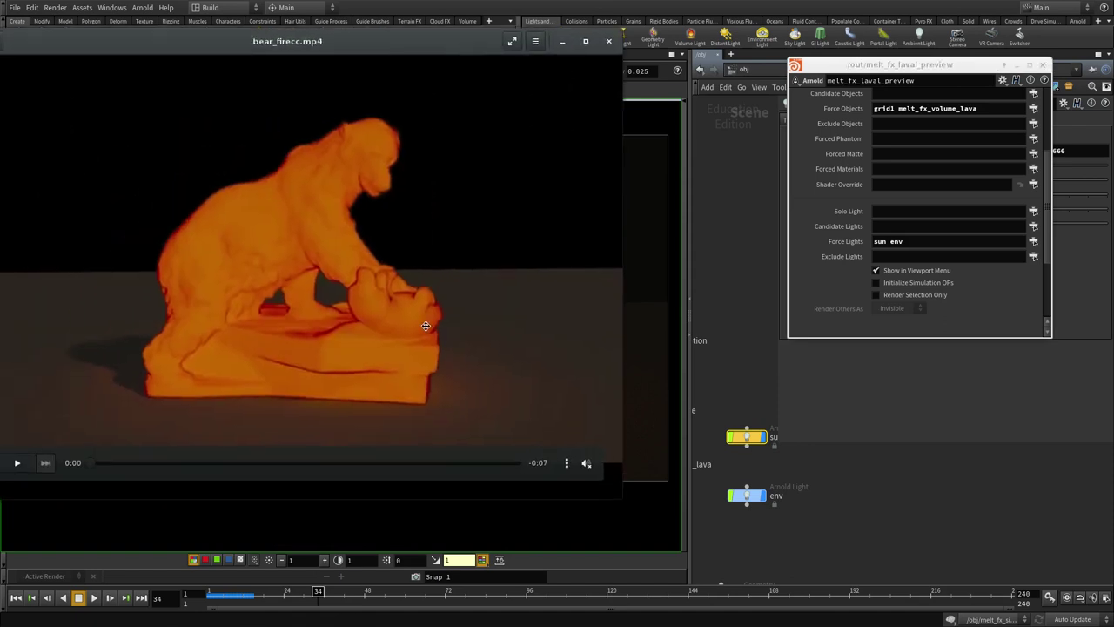
right_click_drag(426, 327, 503, 437, "alt")
left_click_drag(503, 437, 667, 413, "alt")
right_click_drag(667, 413, 559, 375, "alt")
left_click_drag(353, 399, 356, 429, "alt")
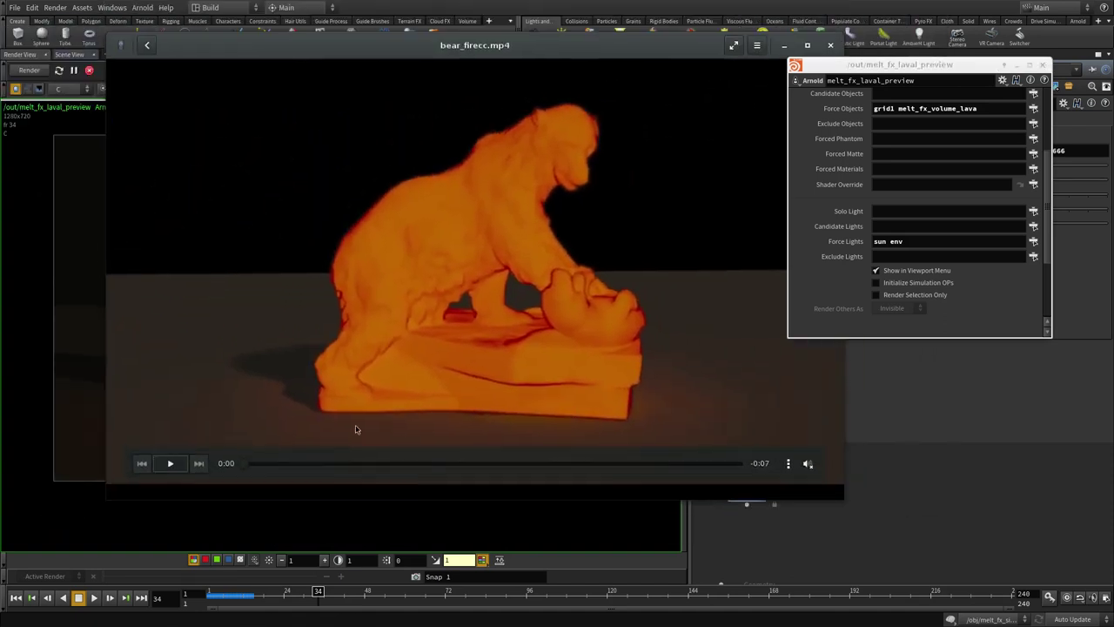
left_click(170, 463)
left_click(170, 464)
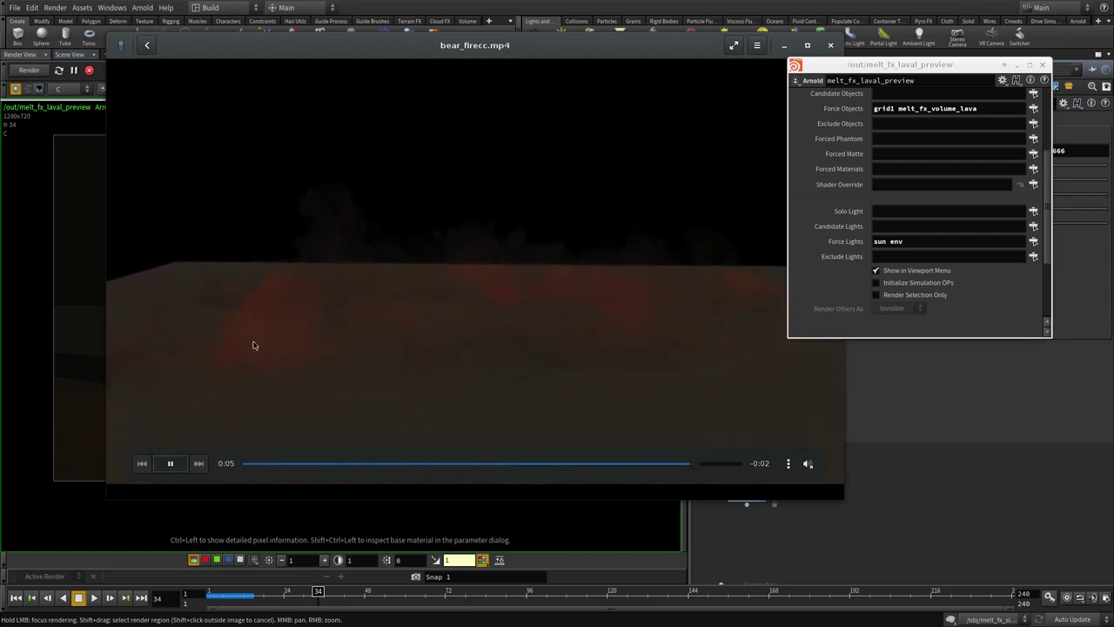
left_click(168, 464)
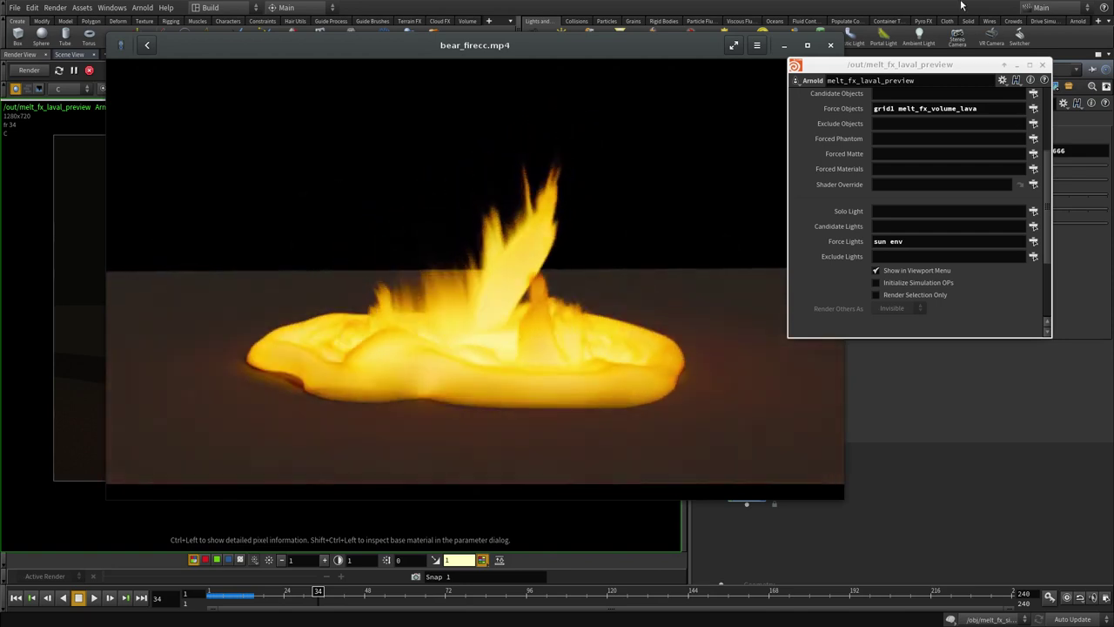
right_click_drag(844, 310, 919, 317, "alt")
left_click_drag(919, 319, 925, 343, "alt")
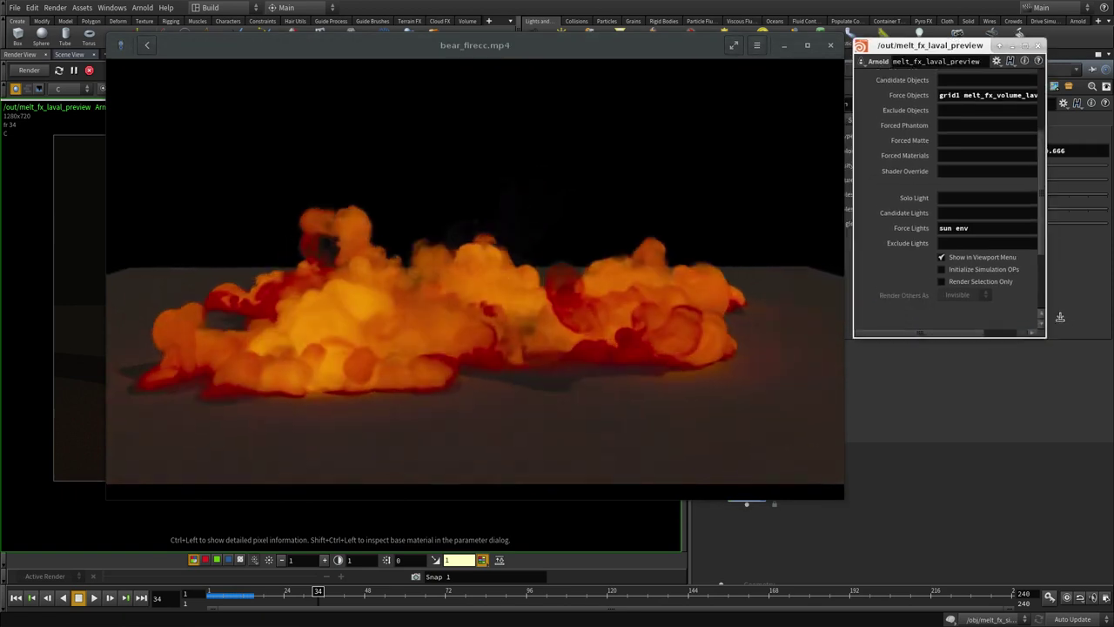
Enlarge the render settings window and view highres_with_sony_lut.mp4 and bear_fire_comb_vimeocc.mp4, closing the video player when done.
left_click_drag(1047, 319, 1092, 322)
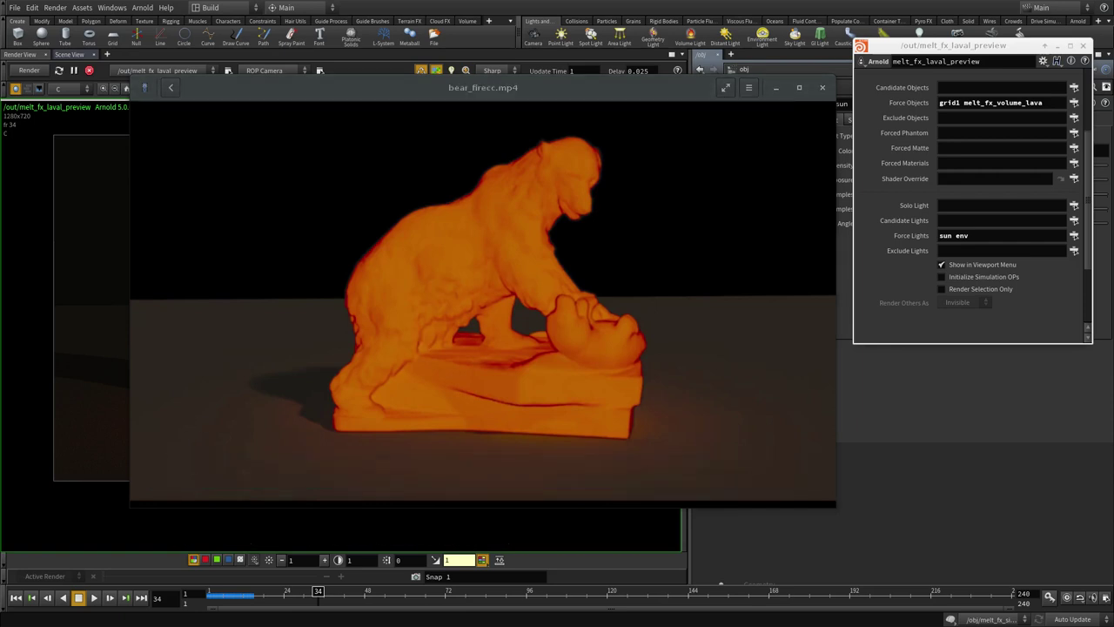
left_click_drag(397, 204, 537, 388)
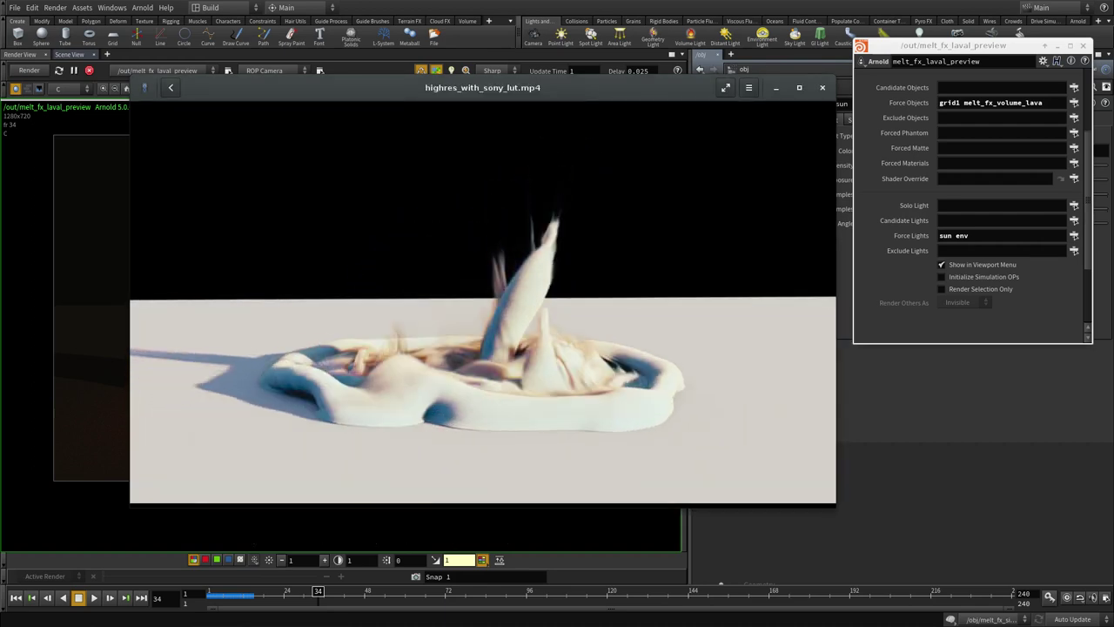
left_click_drag(2, 261, 623, 334)
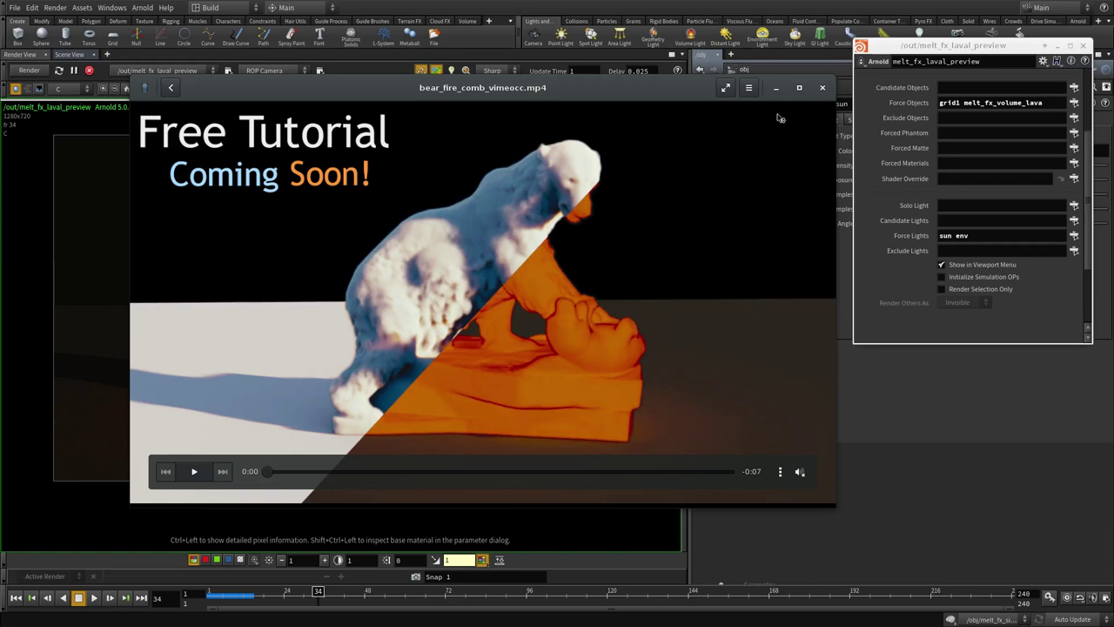
left_click(823, 89)
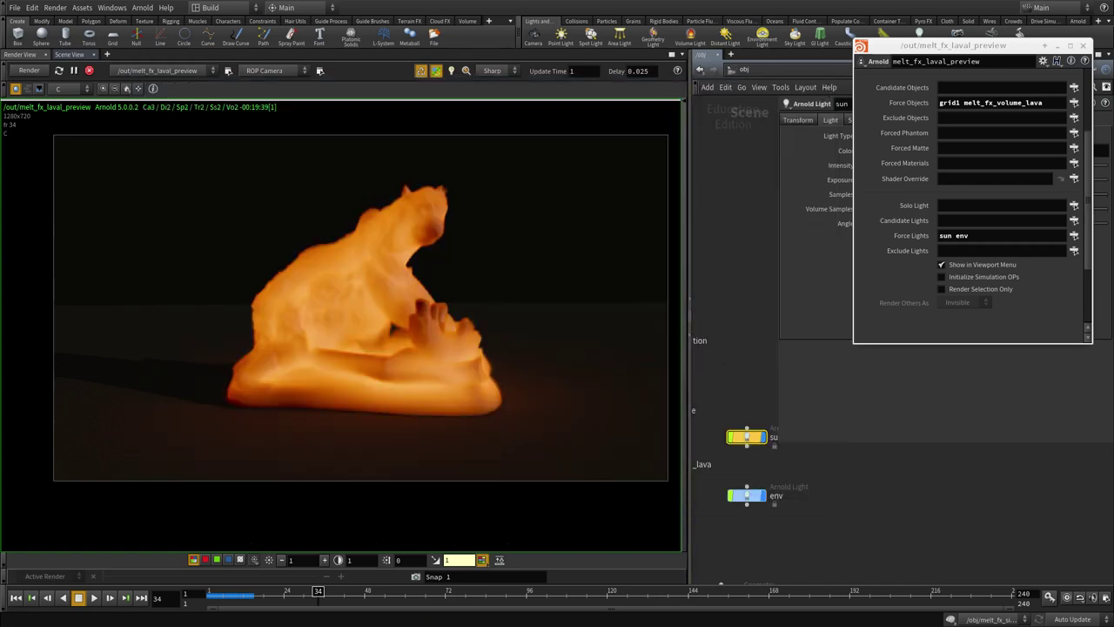
Switch to the text editor, write the contact e-mail in a new document, and fit its window beside the render settings.
left_click_drag(0, 273, 651, 260, "alt")
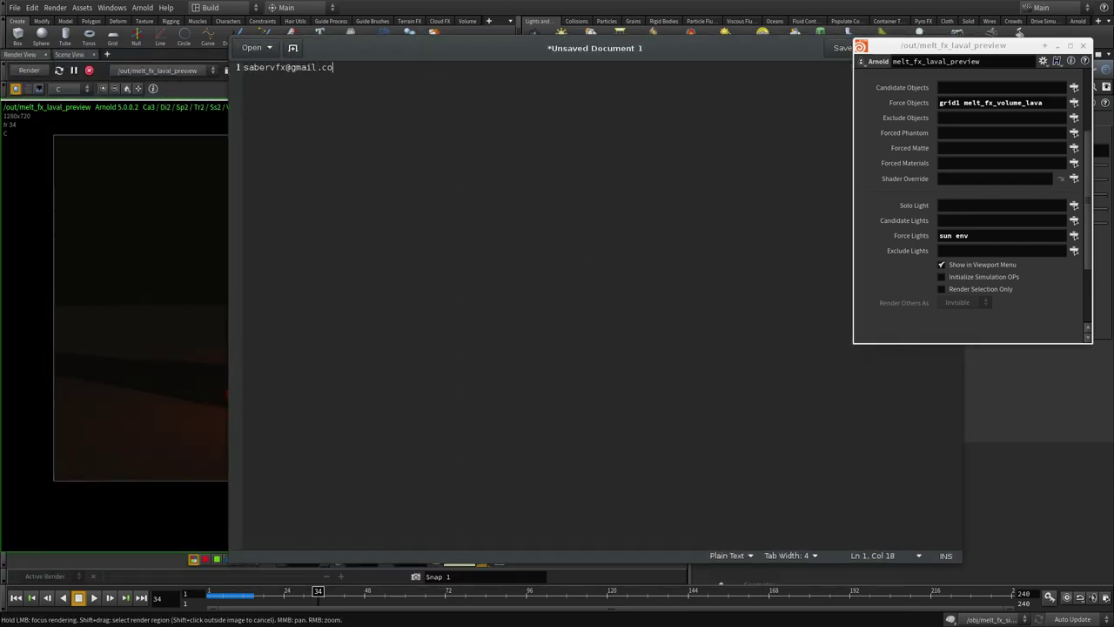
right_click_drag(858, 526, 779, 450, "alt")
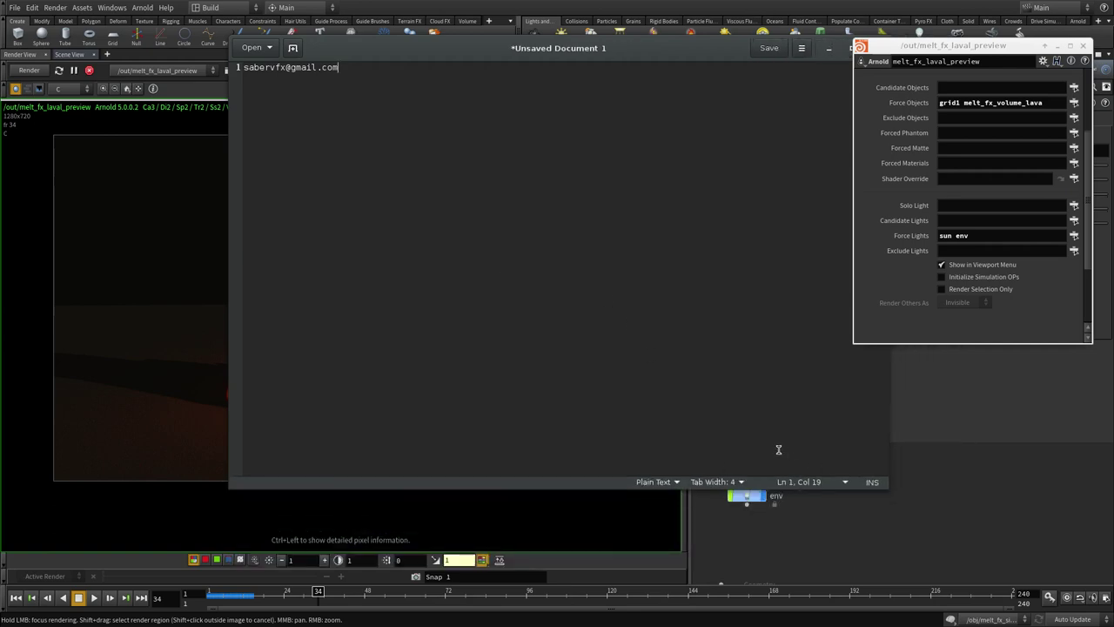
left_click_drag(779, 450, 714, 515, "alt")
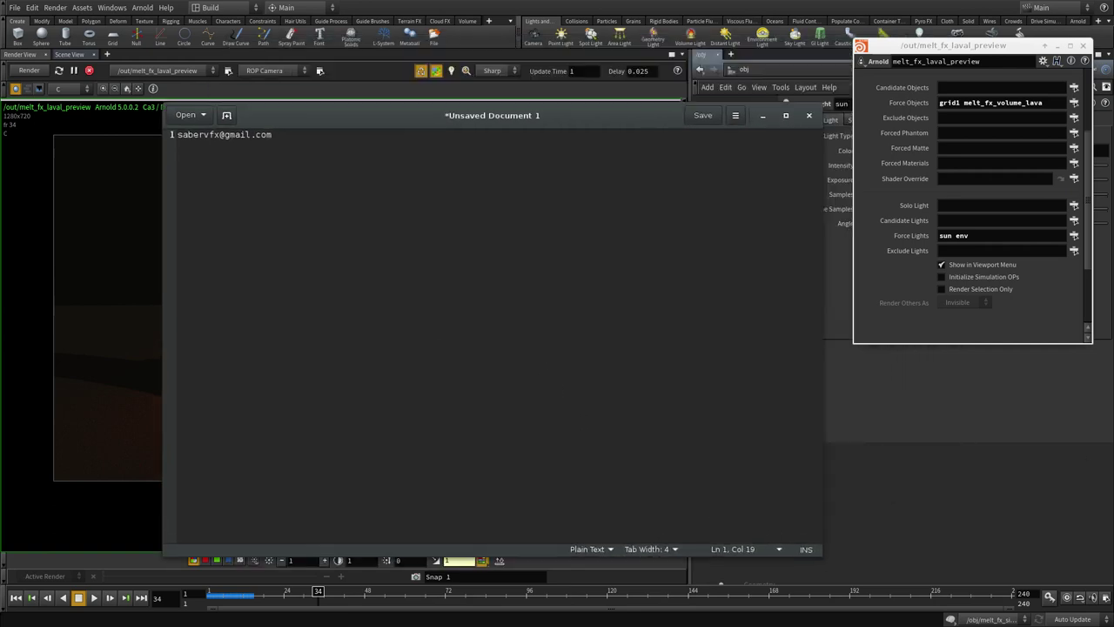